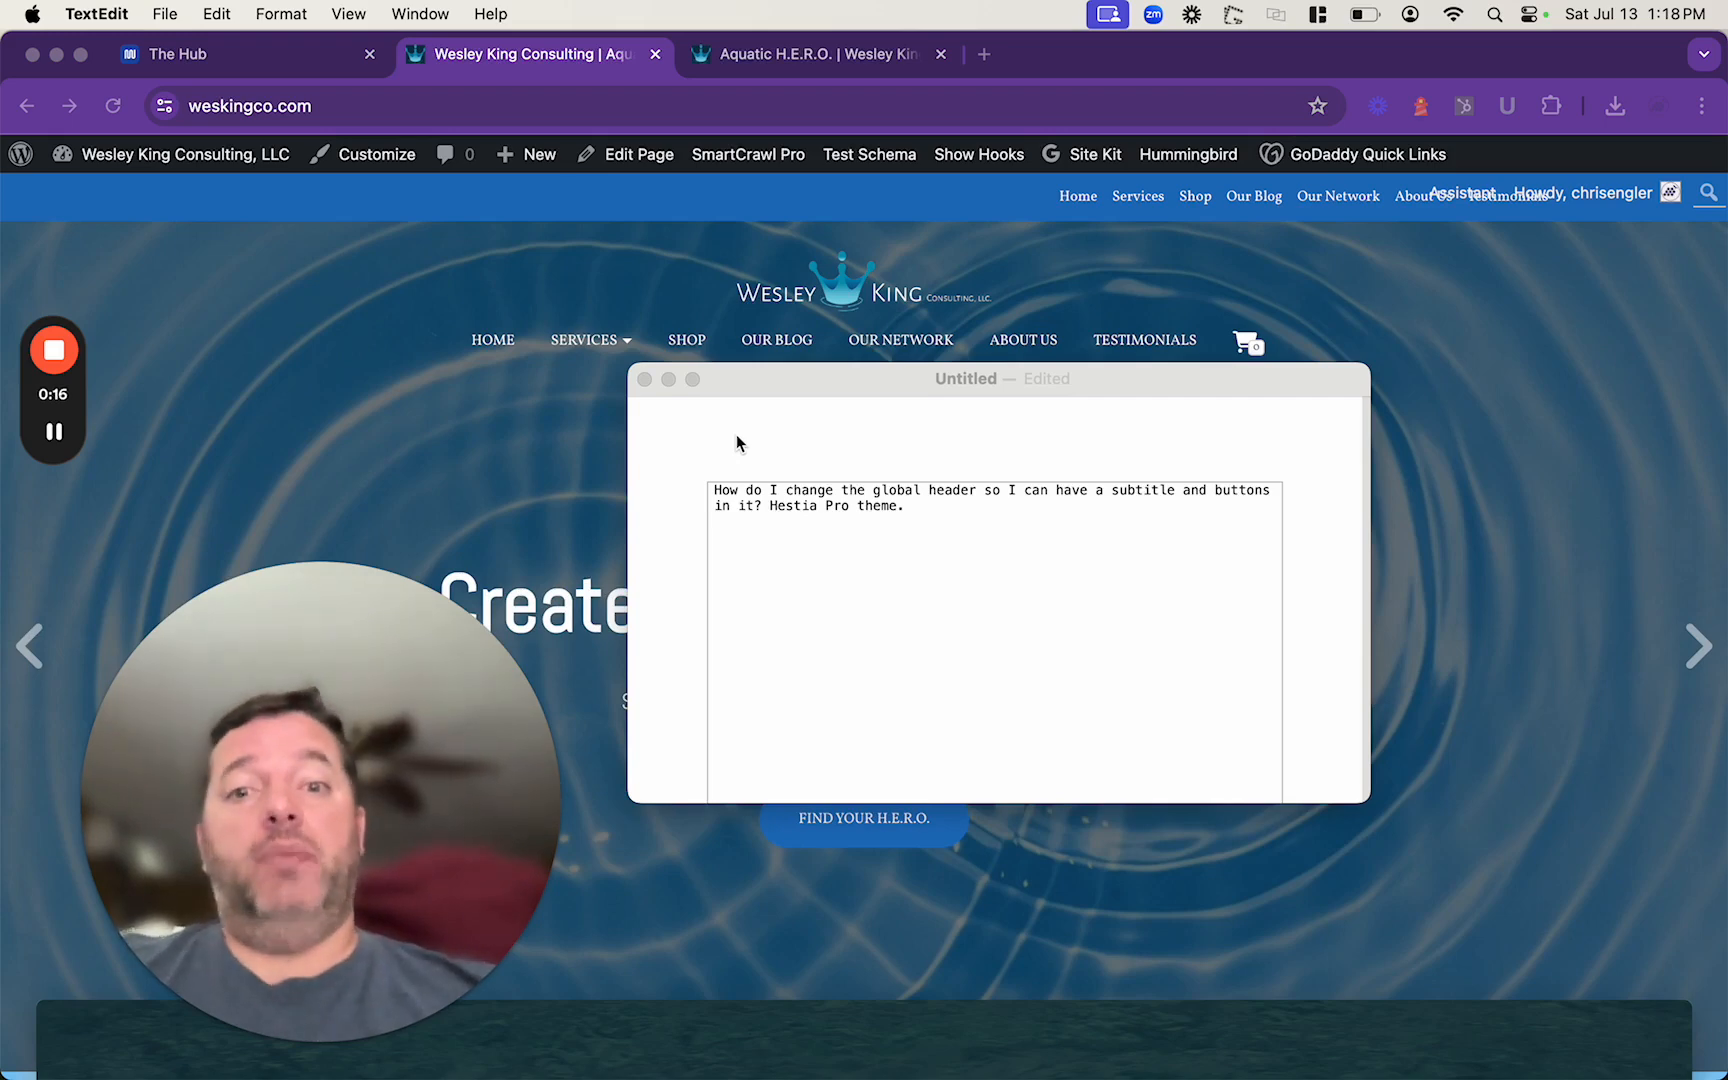
Read the question about the Hestia Pro global header in the TextEdit note and minimize its window.
left_click(669, 380)
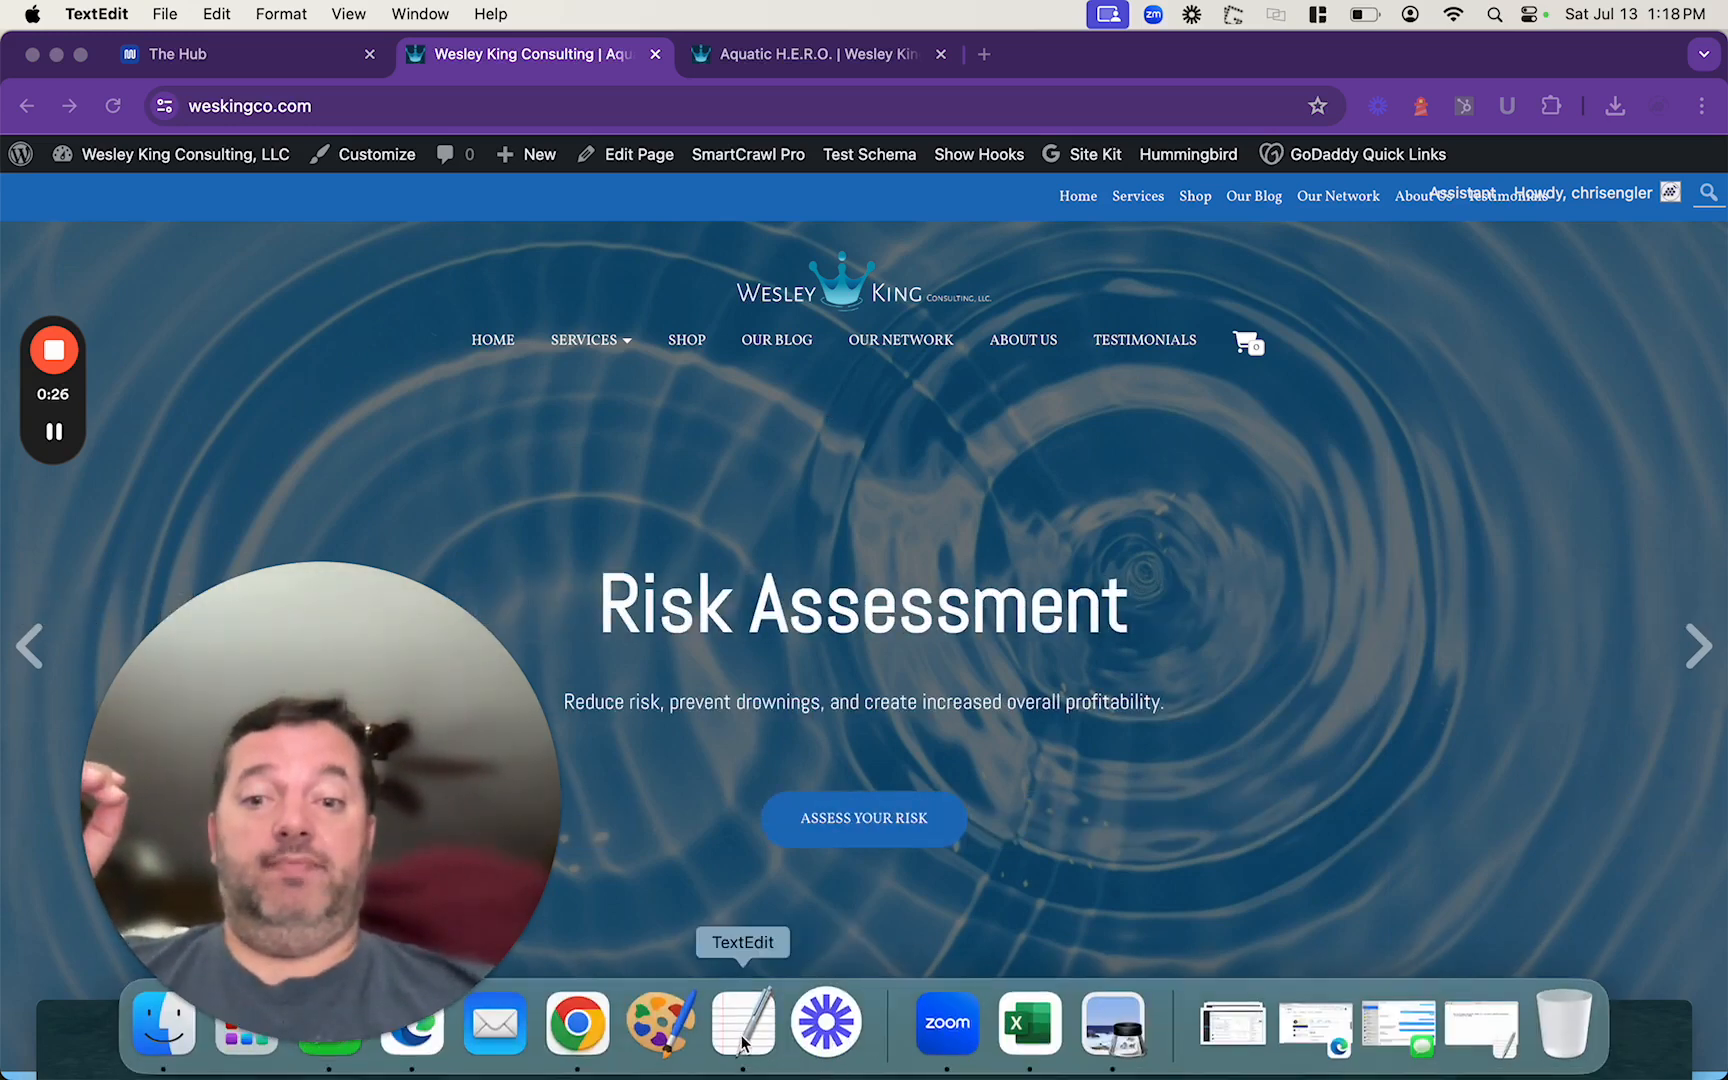
left_click(743, 1072)
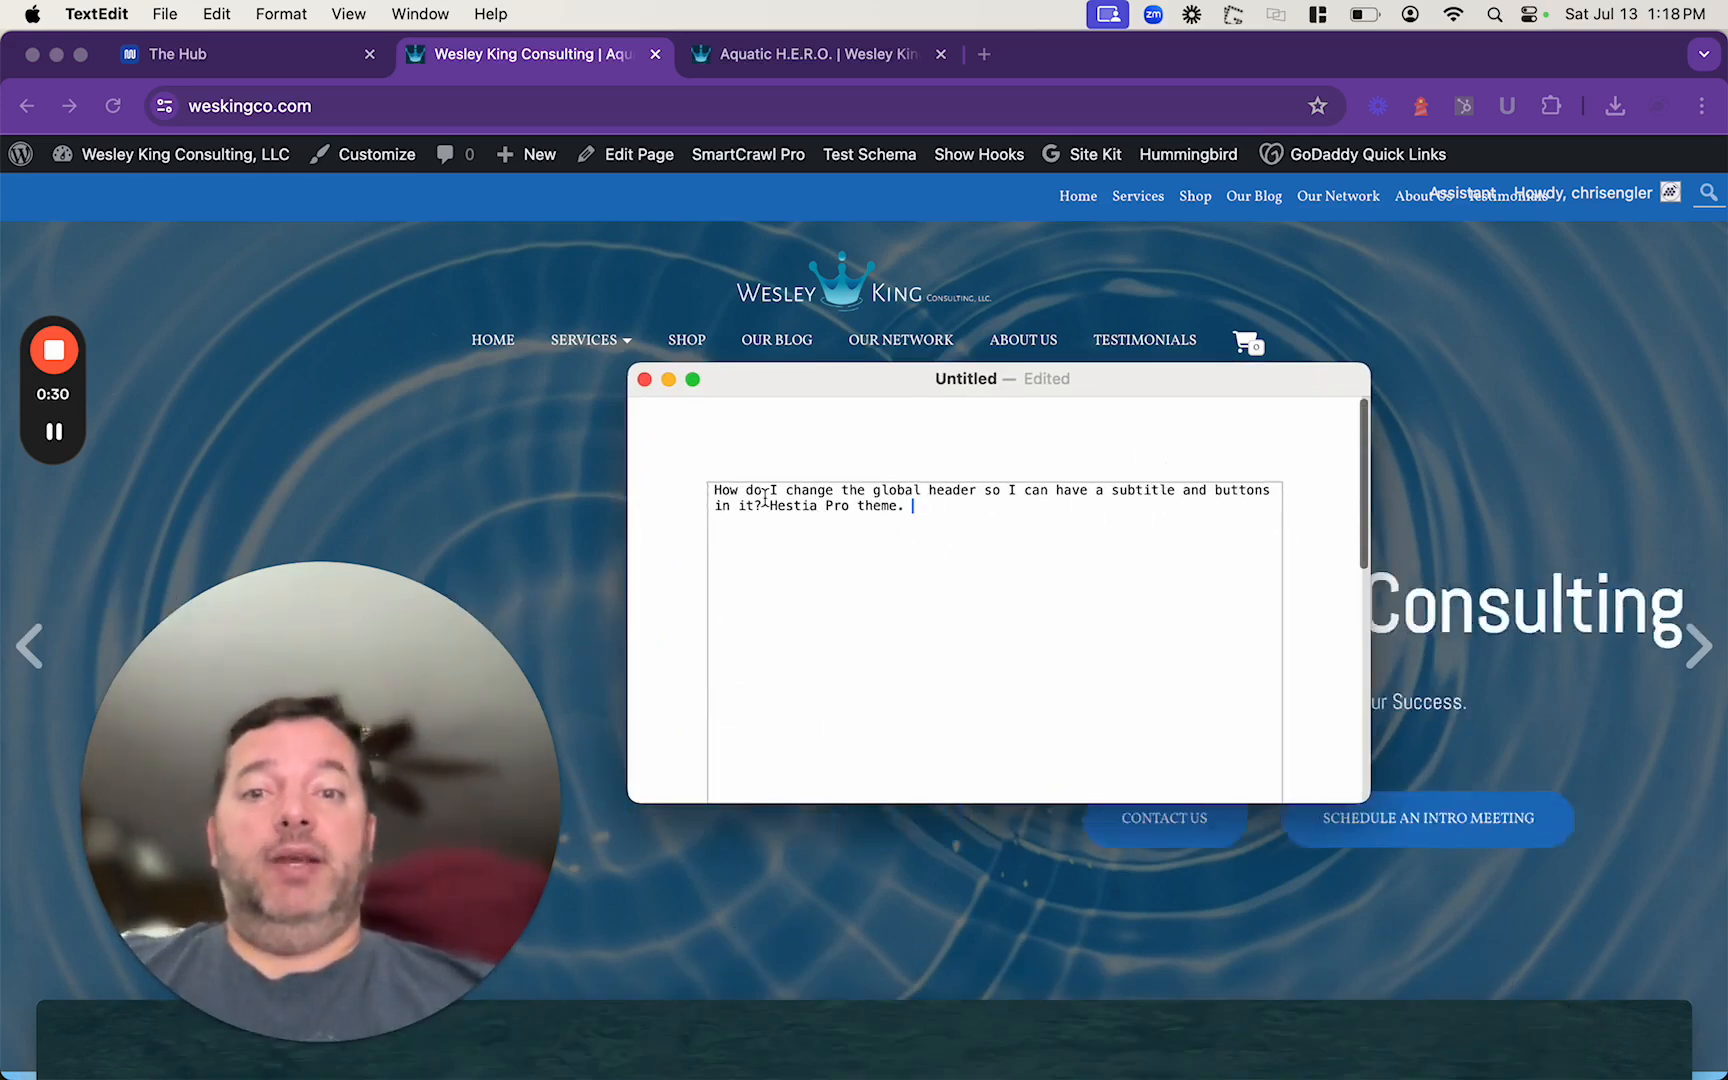
left_click(667, 380)
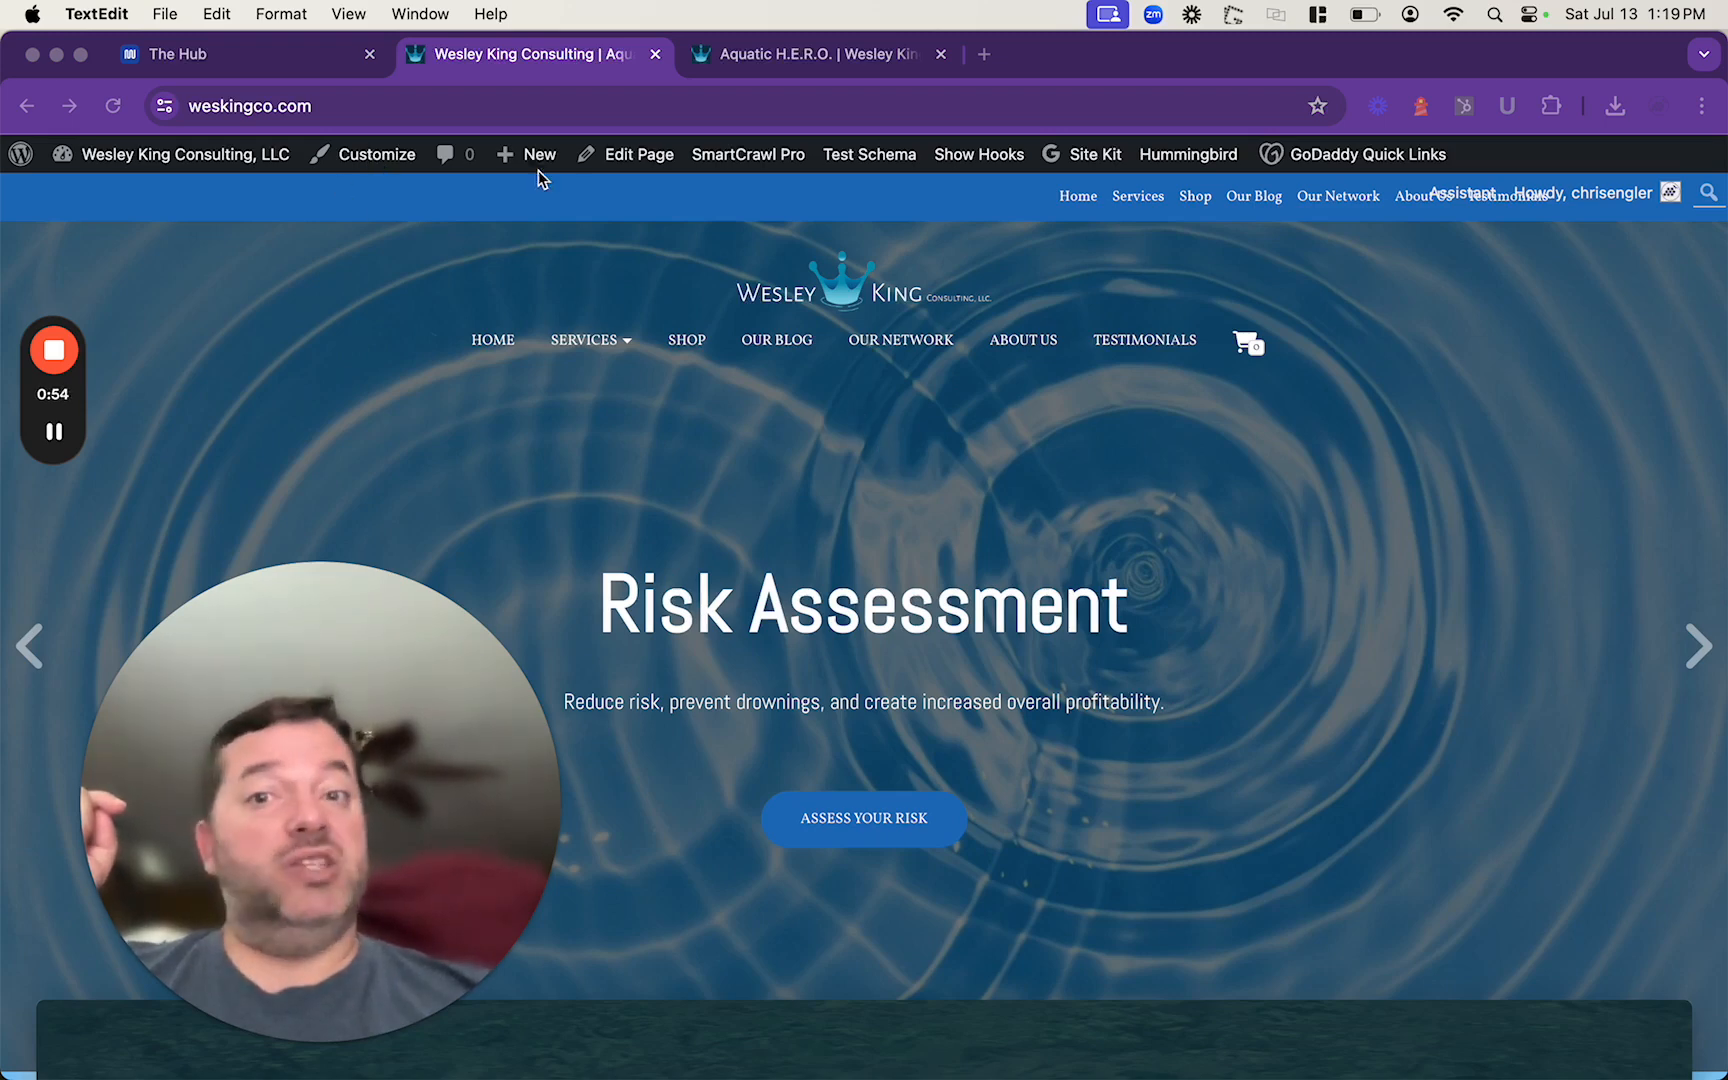
Open the Big Title Section settings under Frontpage Sections in the site customizer and page through the slider preview.
left_click(382, 161)
left_click(380, 161)
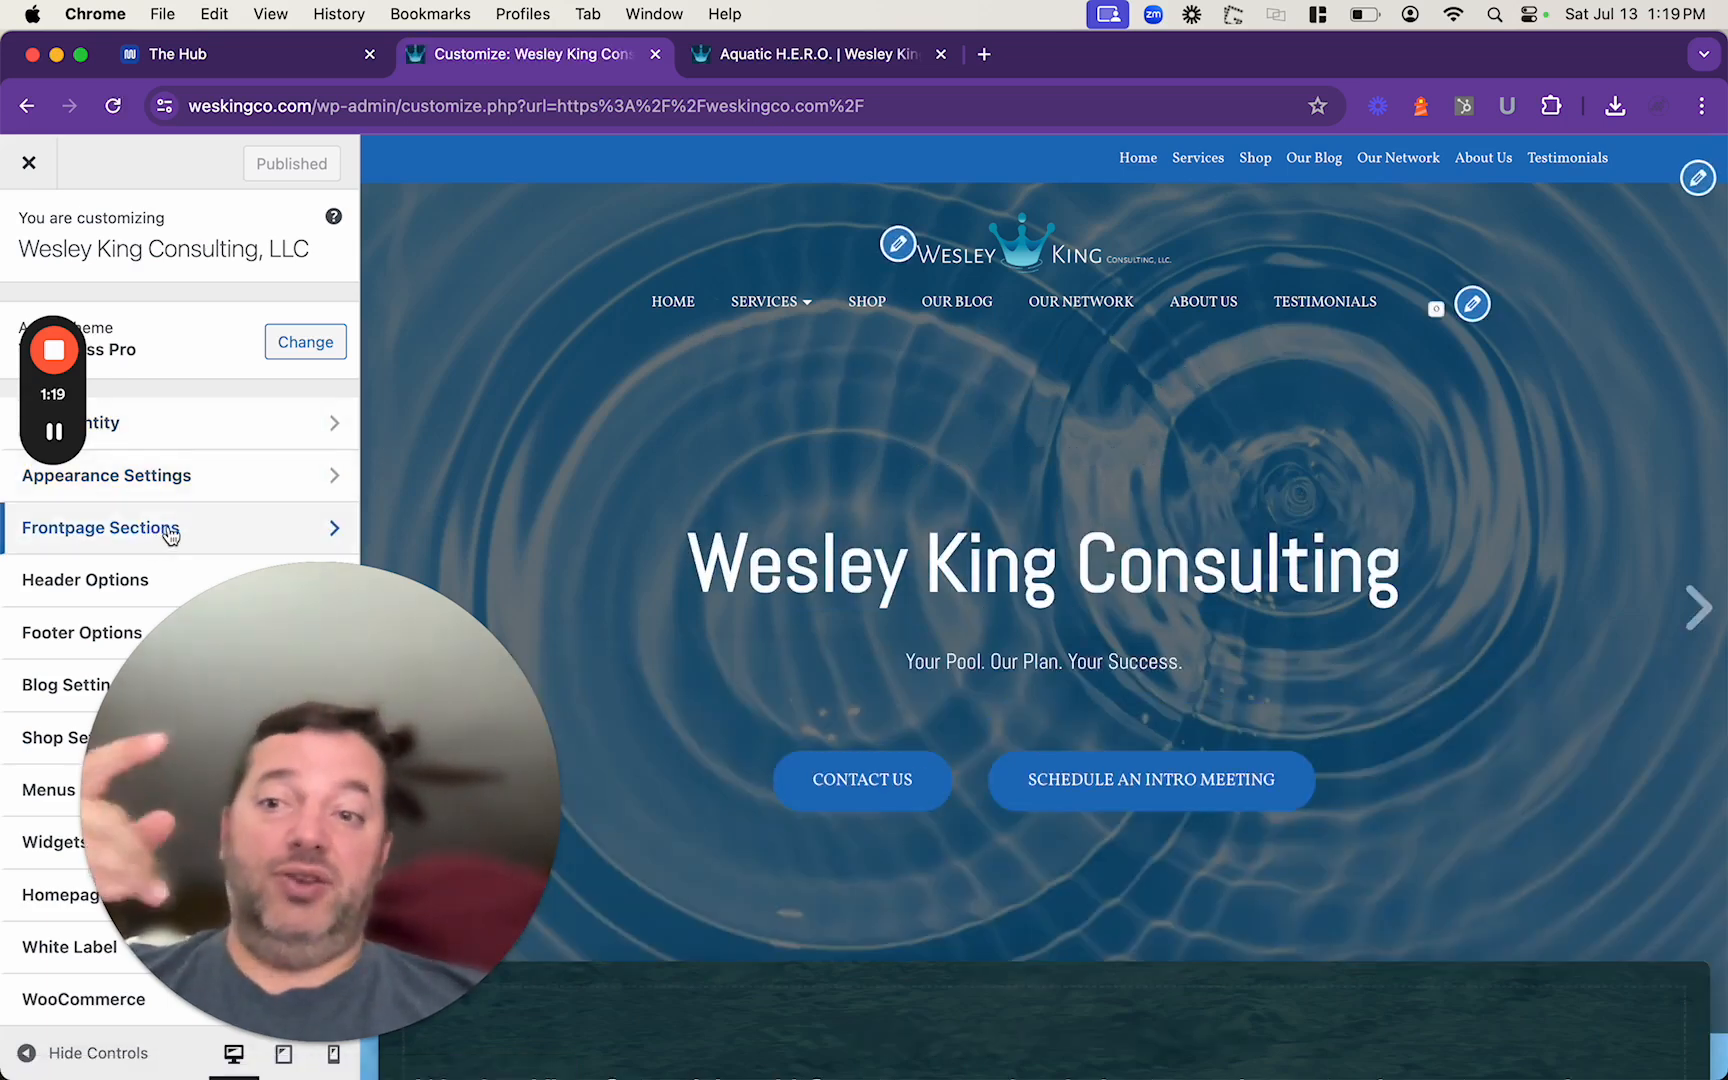
left_click(172, 537)
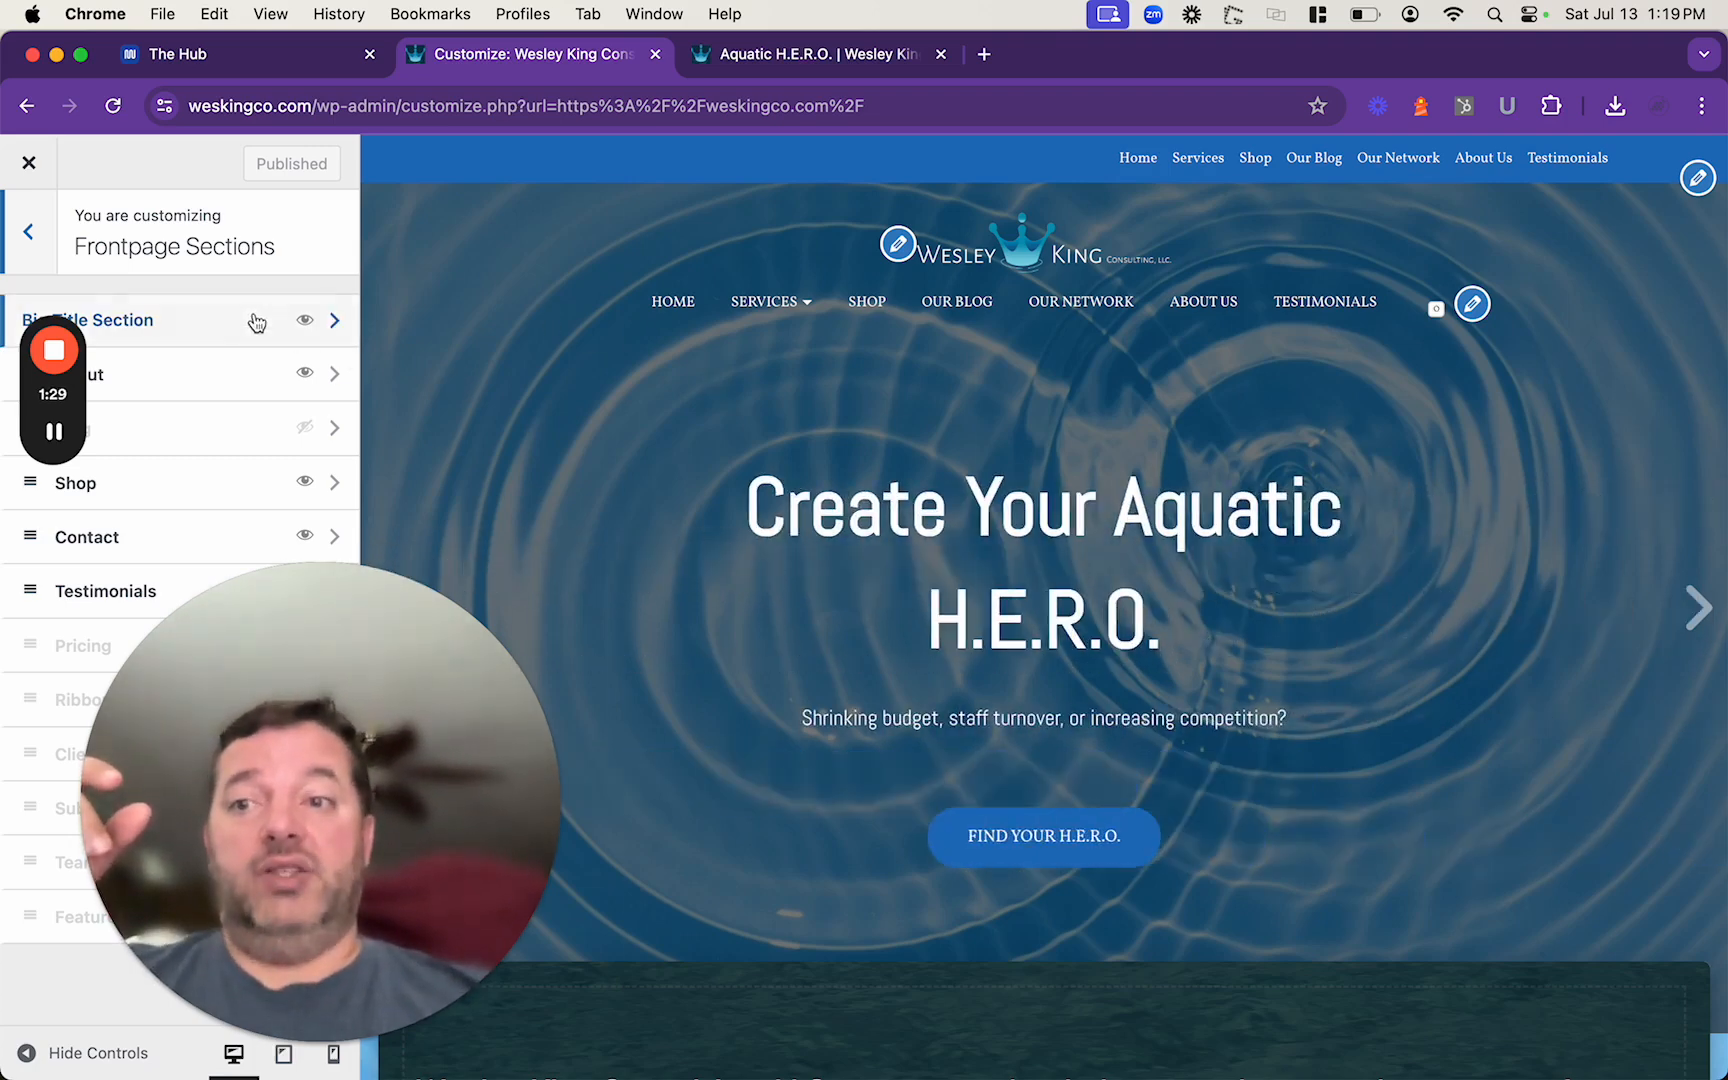
left_click(212, 325)
scroll(212, 400, "down", 1)
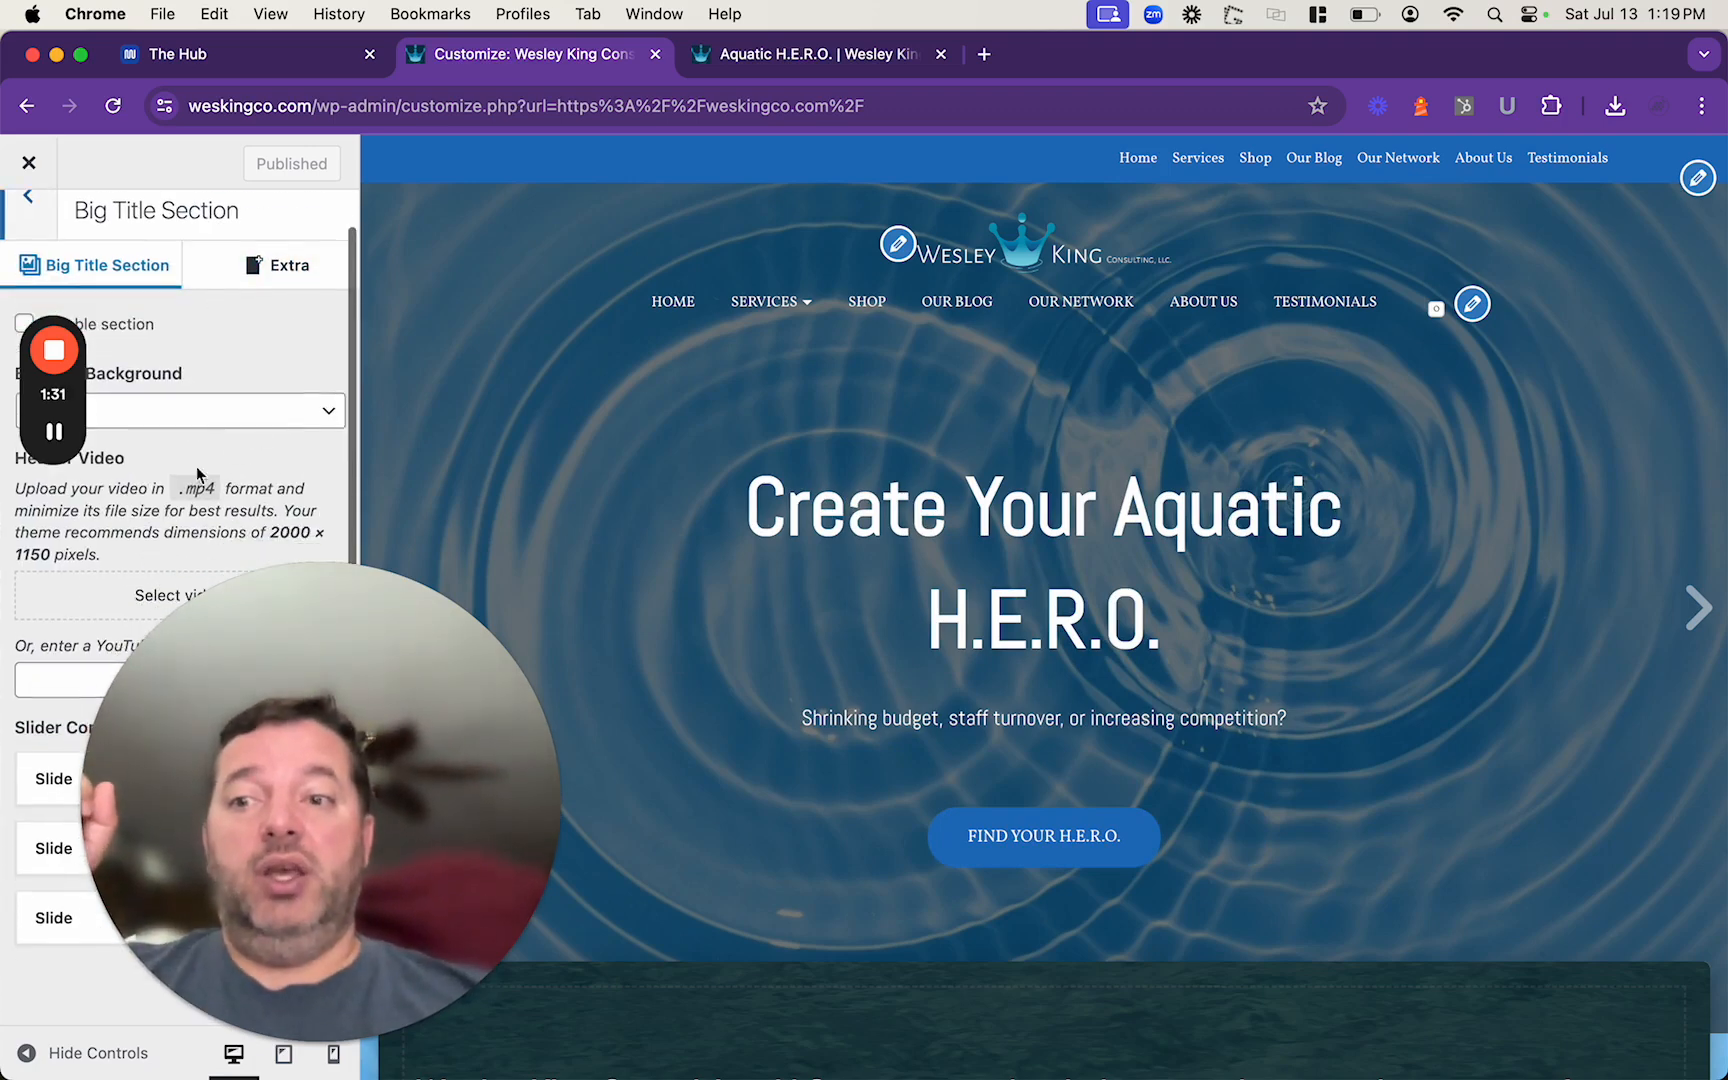
left_click(1690, 607)
left_click(1690, 607)
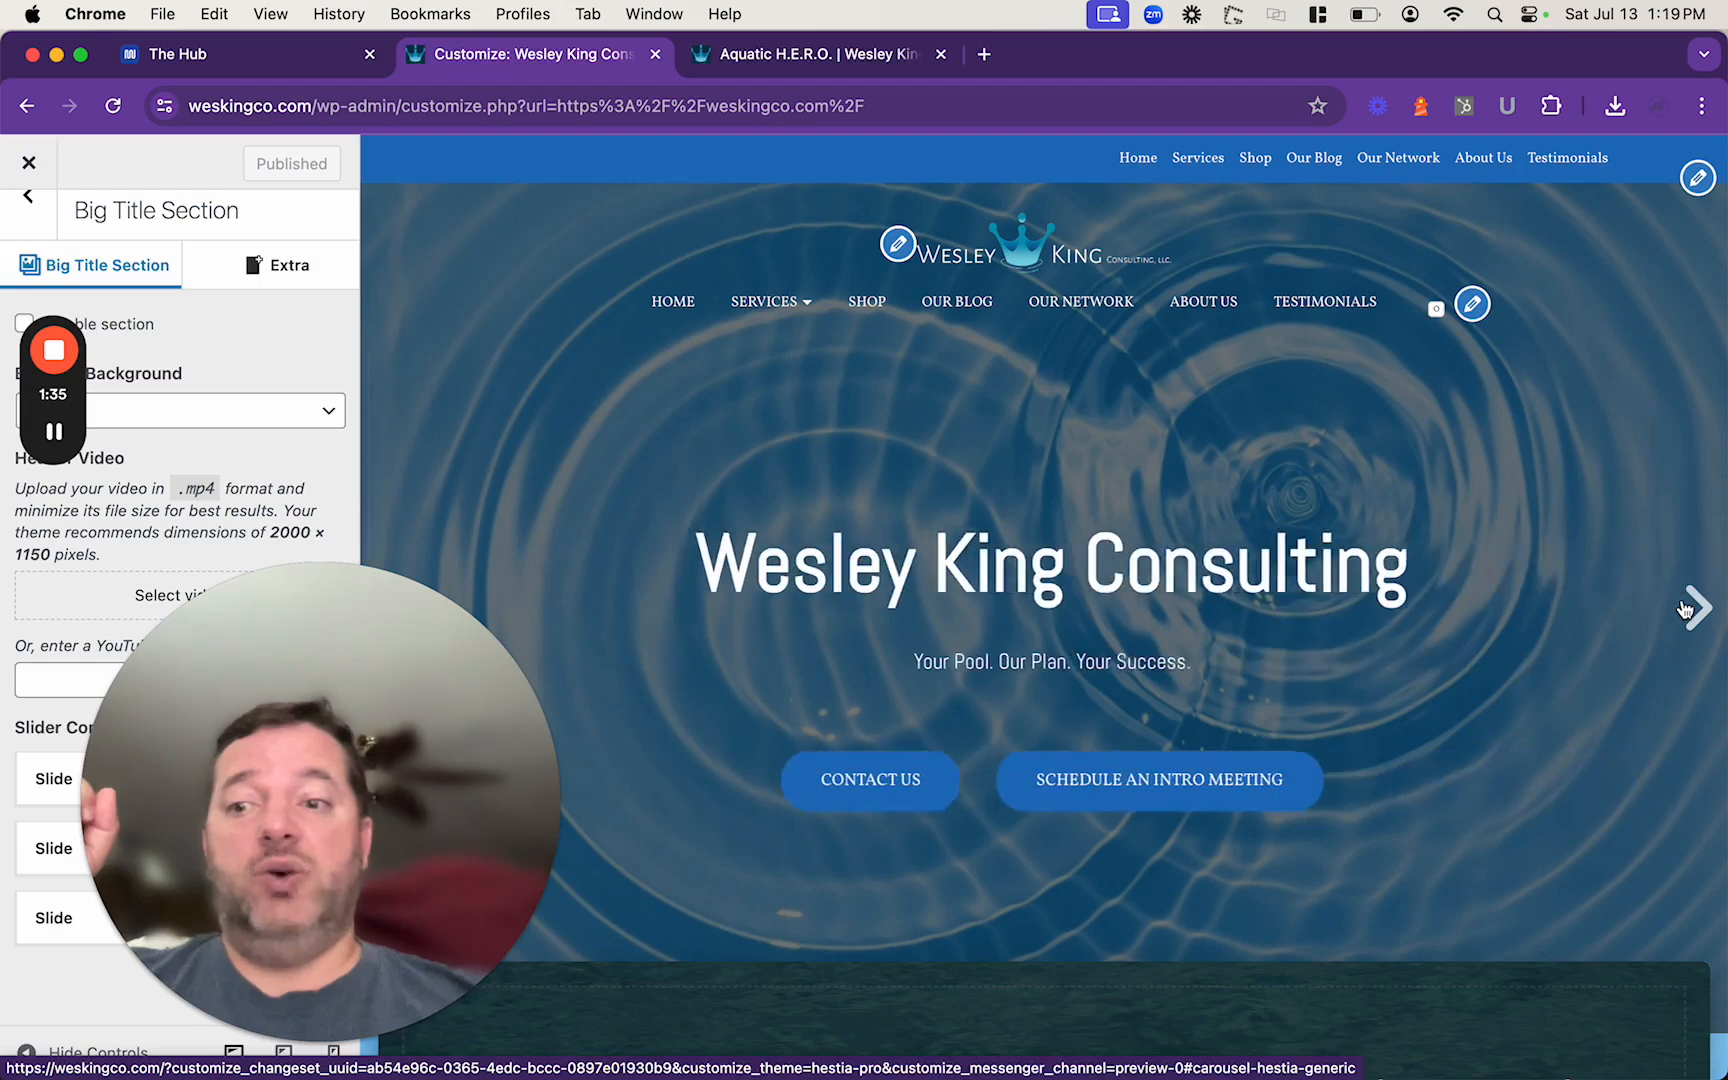
left_click_drag(267, 634, 547, 630)
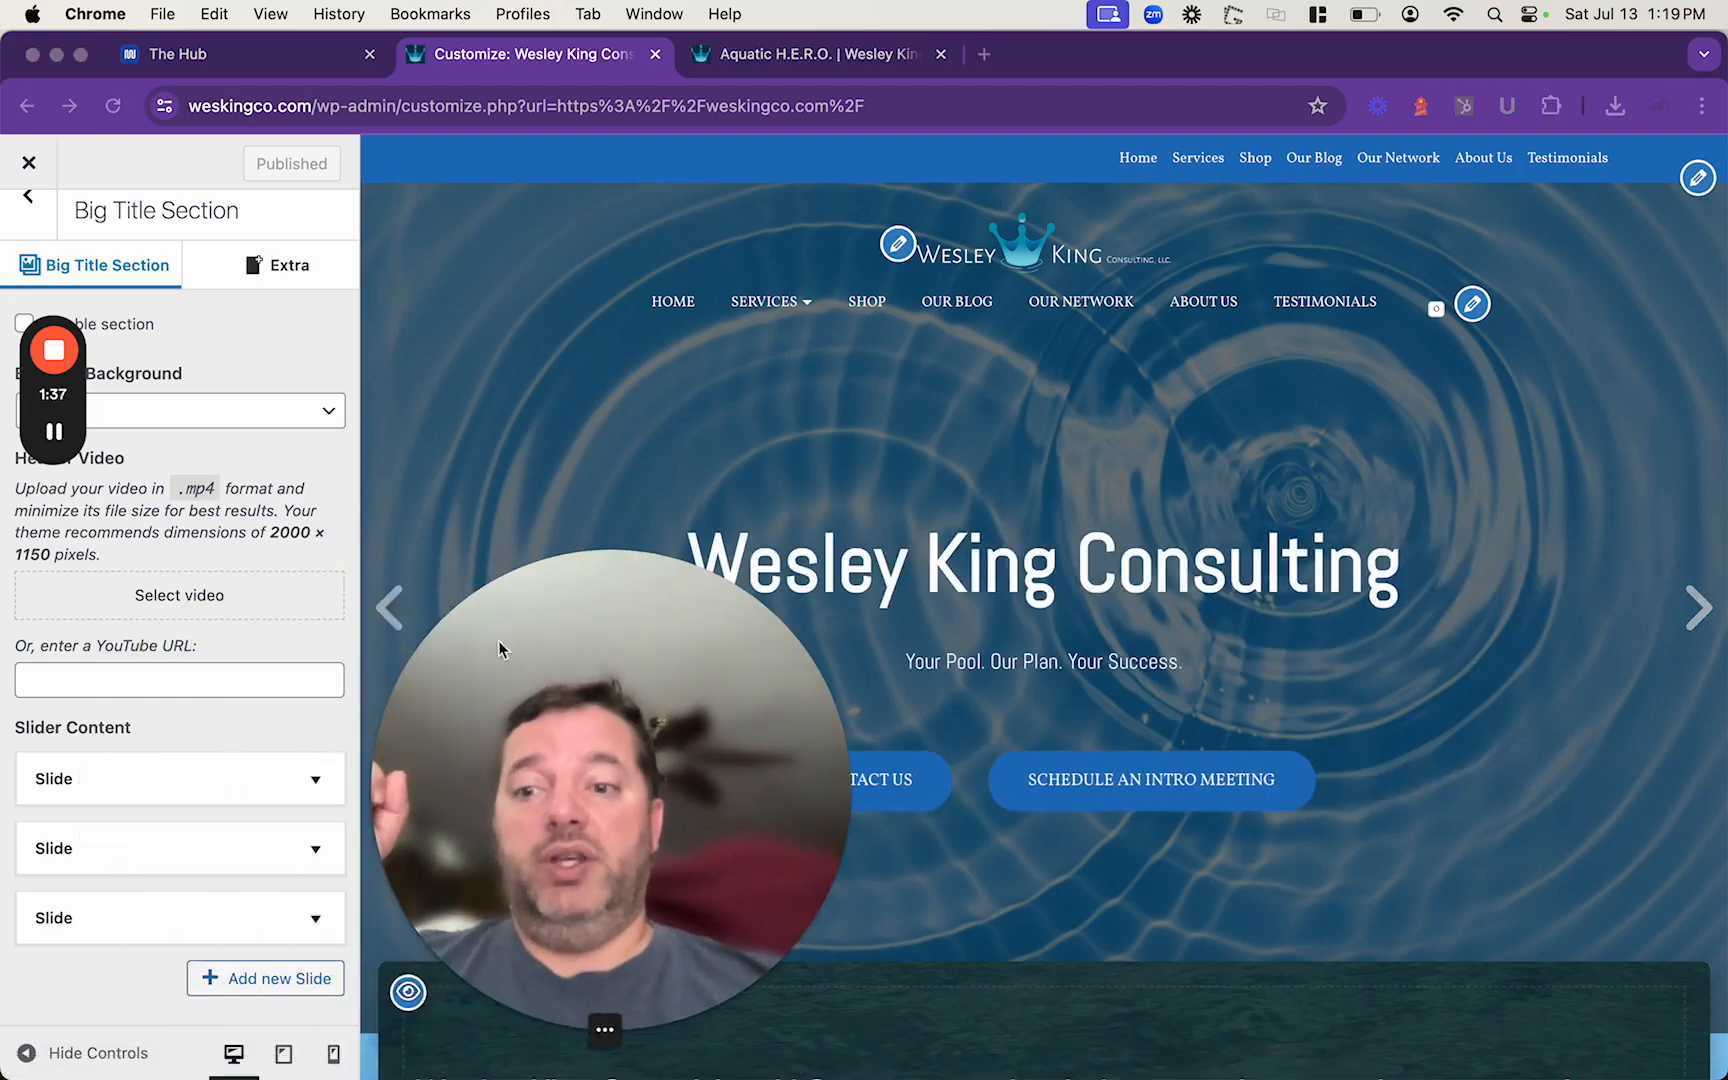
Add a new slide to the slider content and expand its settings.
left_click(263, 980)
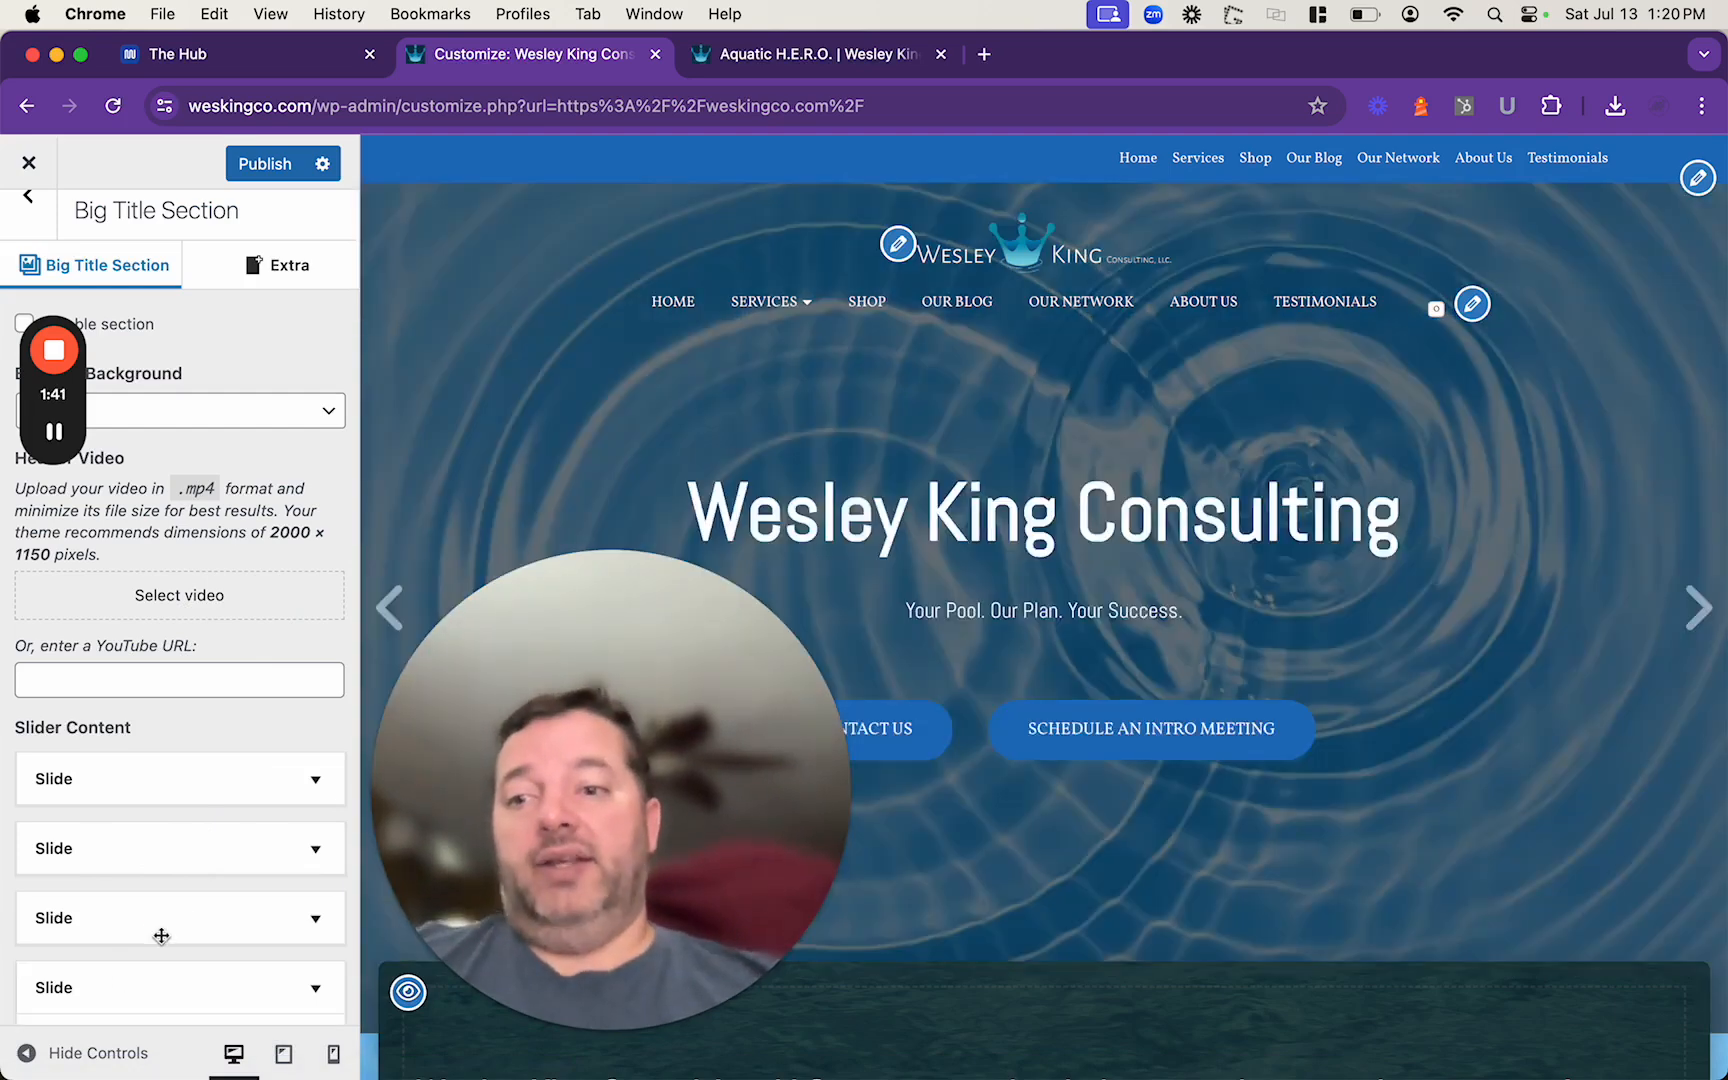
left_click(150, 985)
scroll(165, 932, "down", 5)
Import the dark night-sky stock photo into the media library as the new slide's image.
left_click(95, 668)
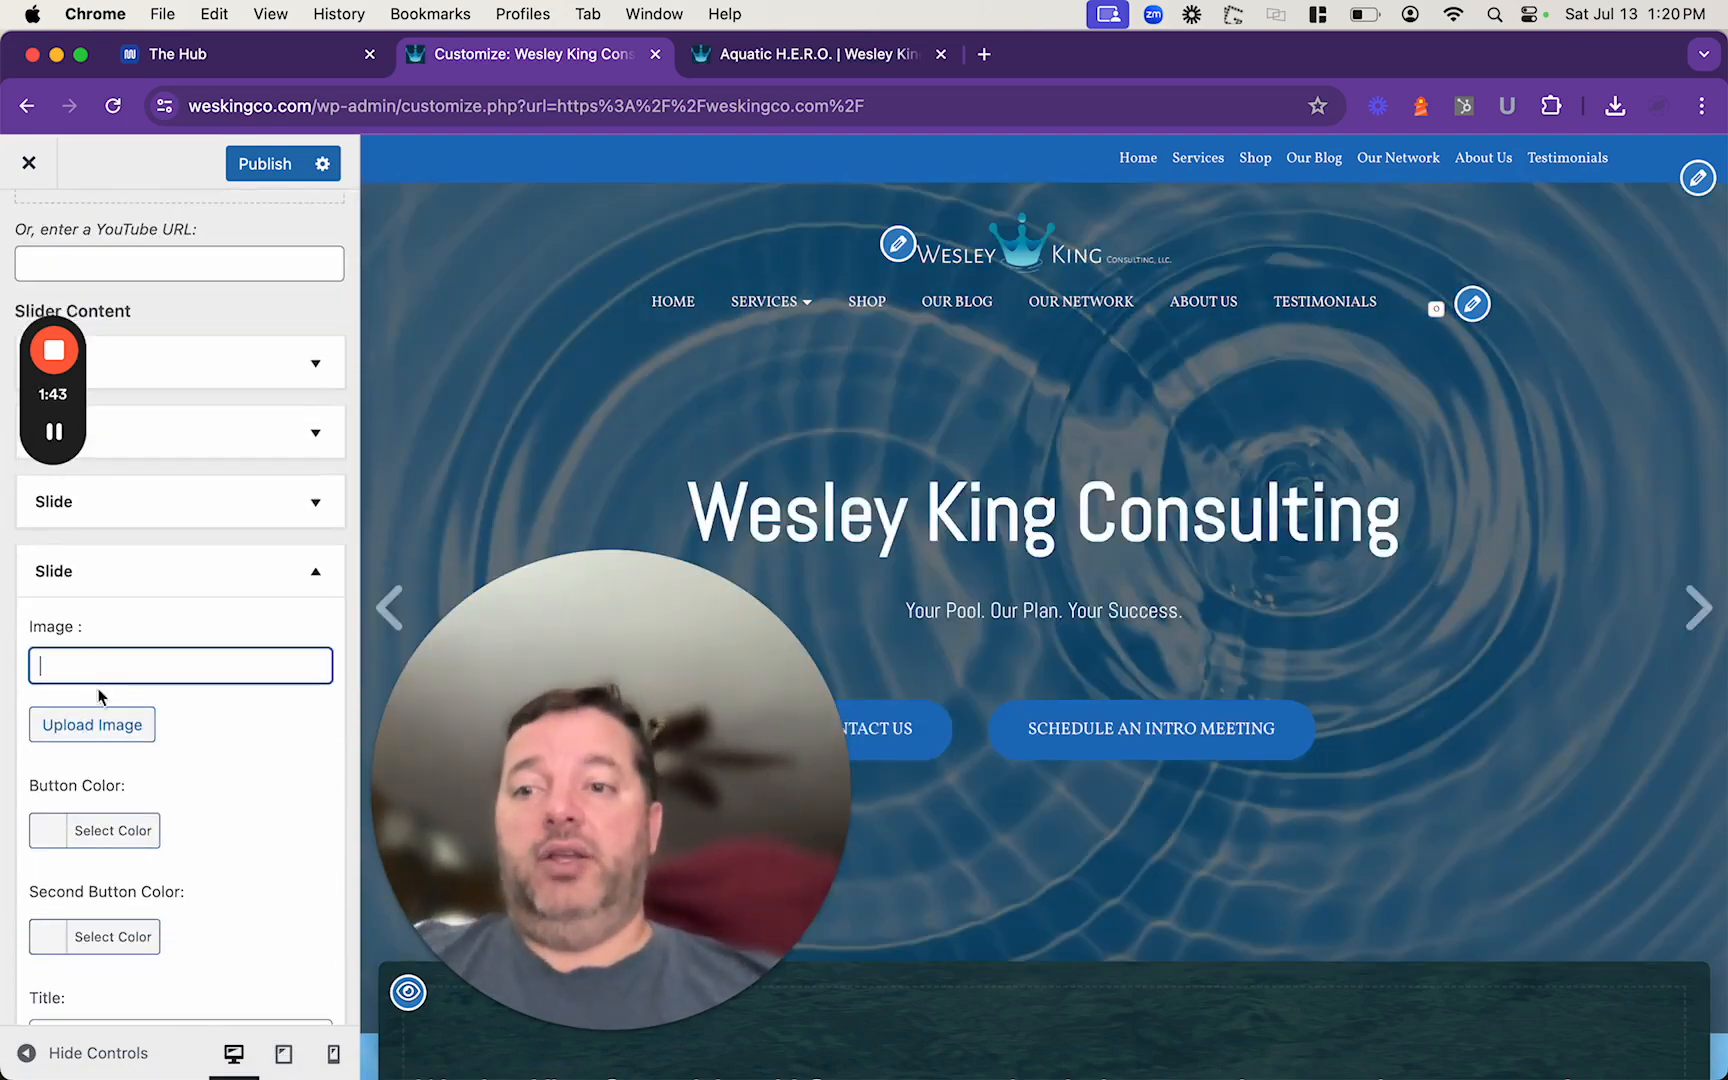
left_click(90, 724)
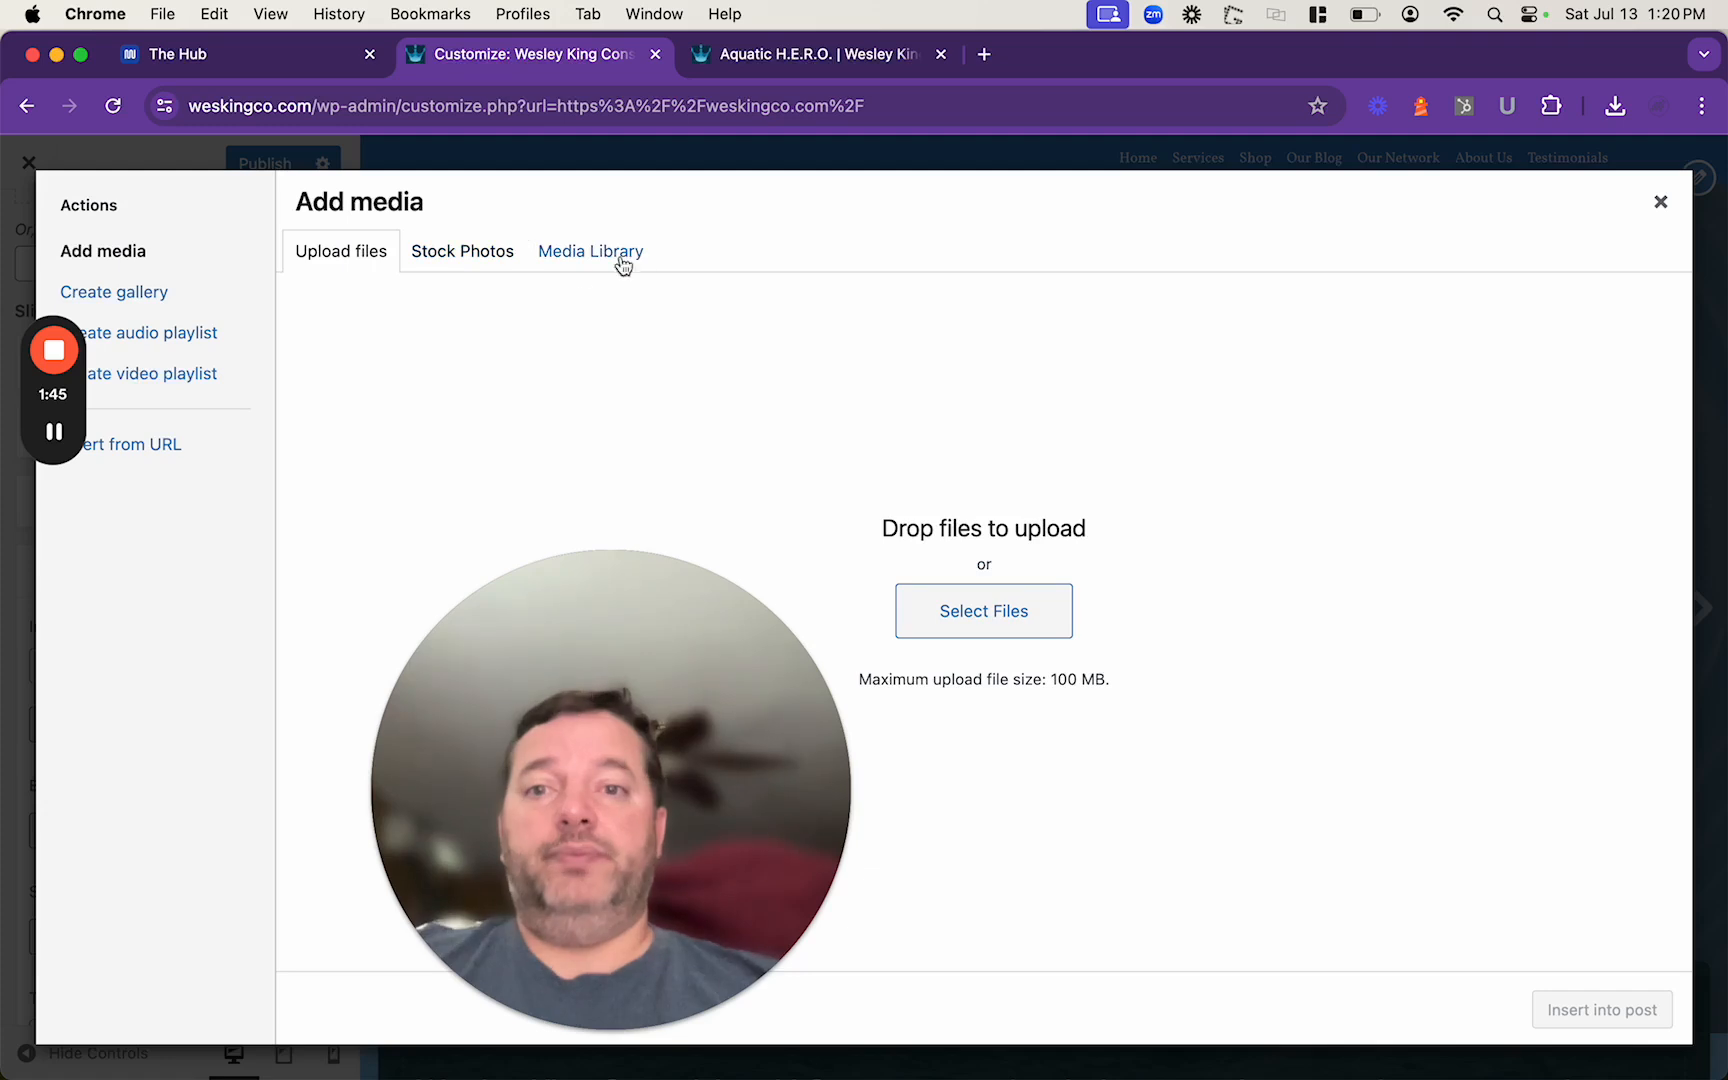
left_click(476, 262)
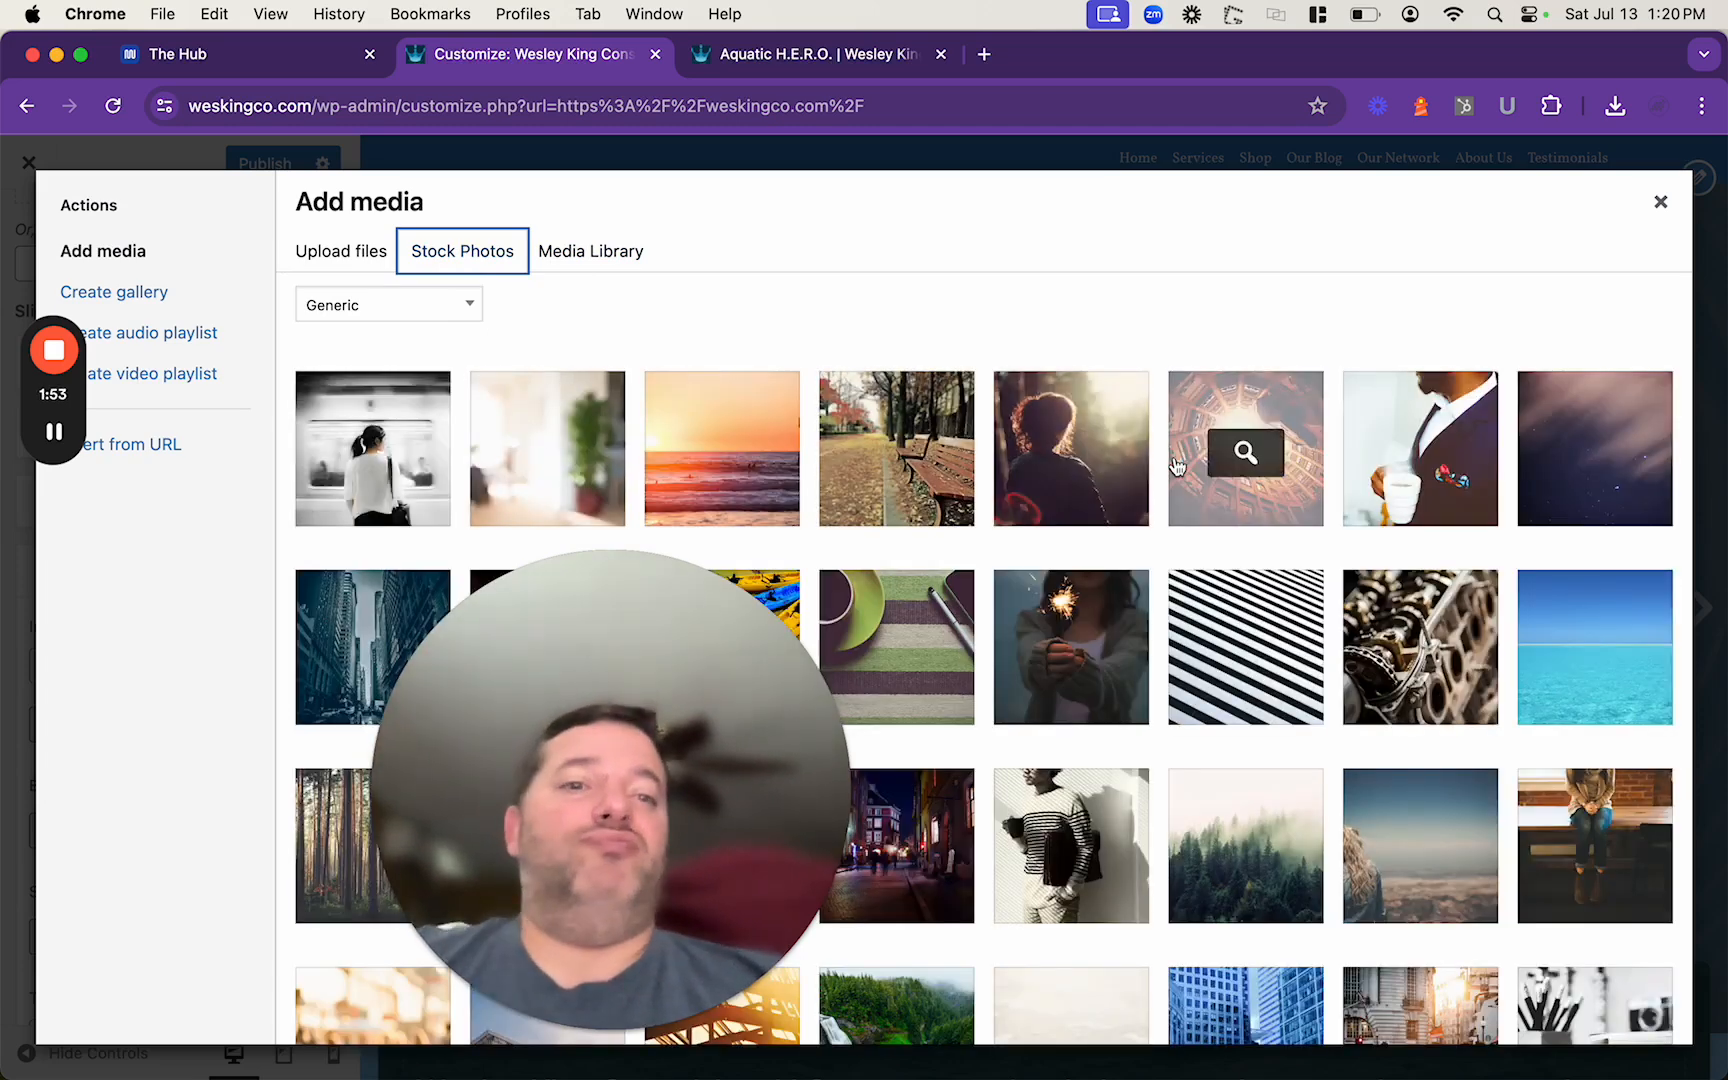
left_click(1534, 450)
left_click(1603, 1010)
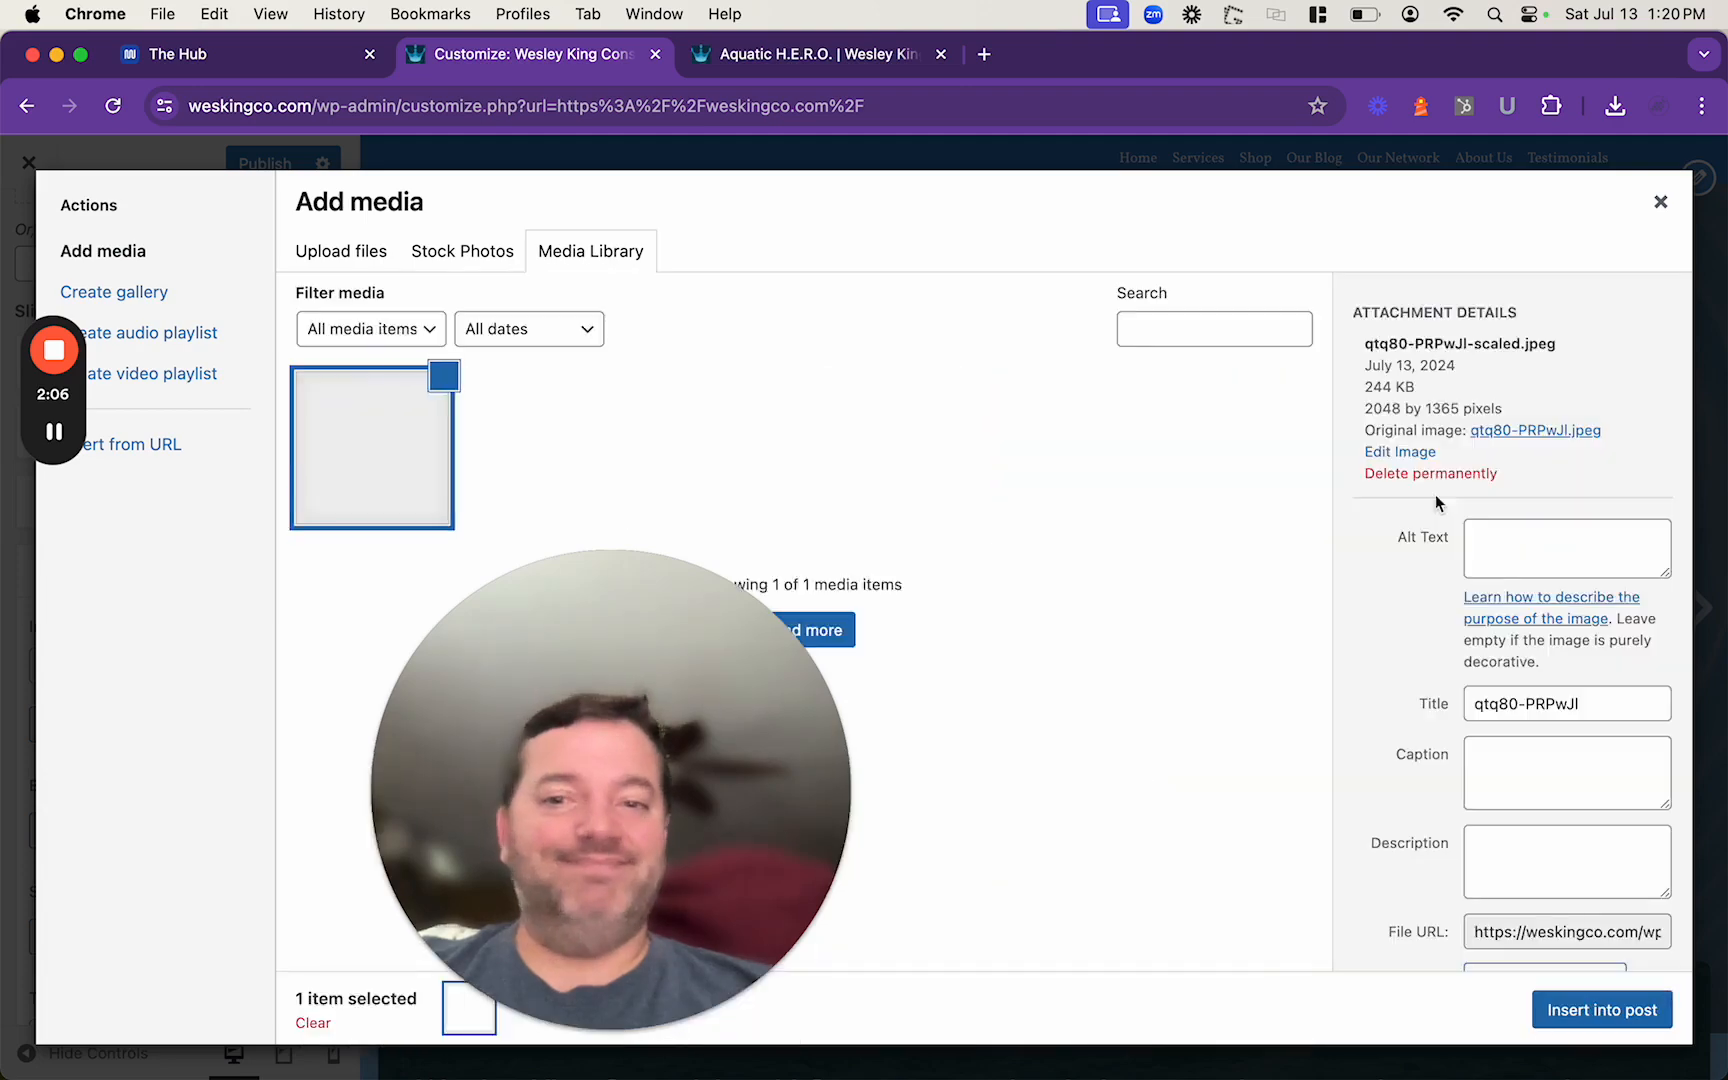
Insert the night-sky image into the slide at Full Size – 2048 × 1365 and bring up the new slide in the preview.
scroll(1570, 880, "down", 5)
left_click(1578, 914)
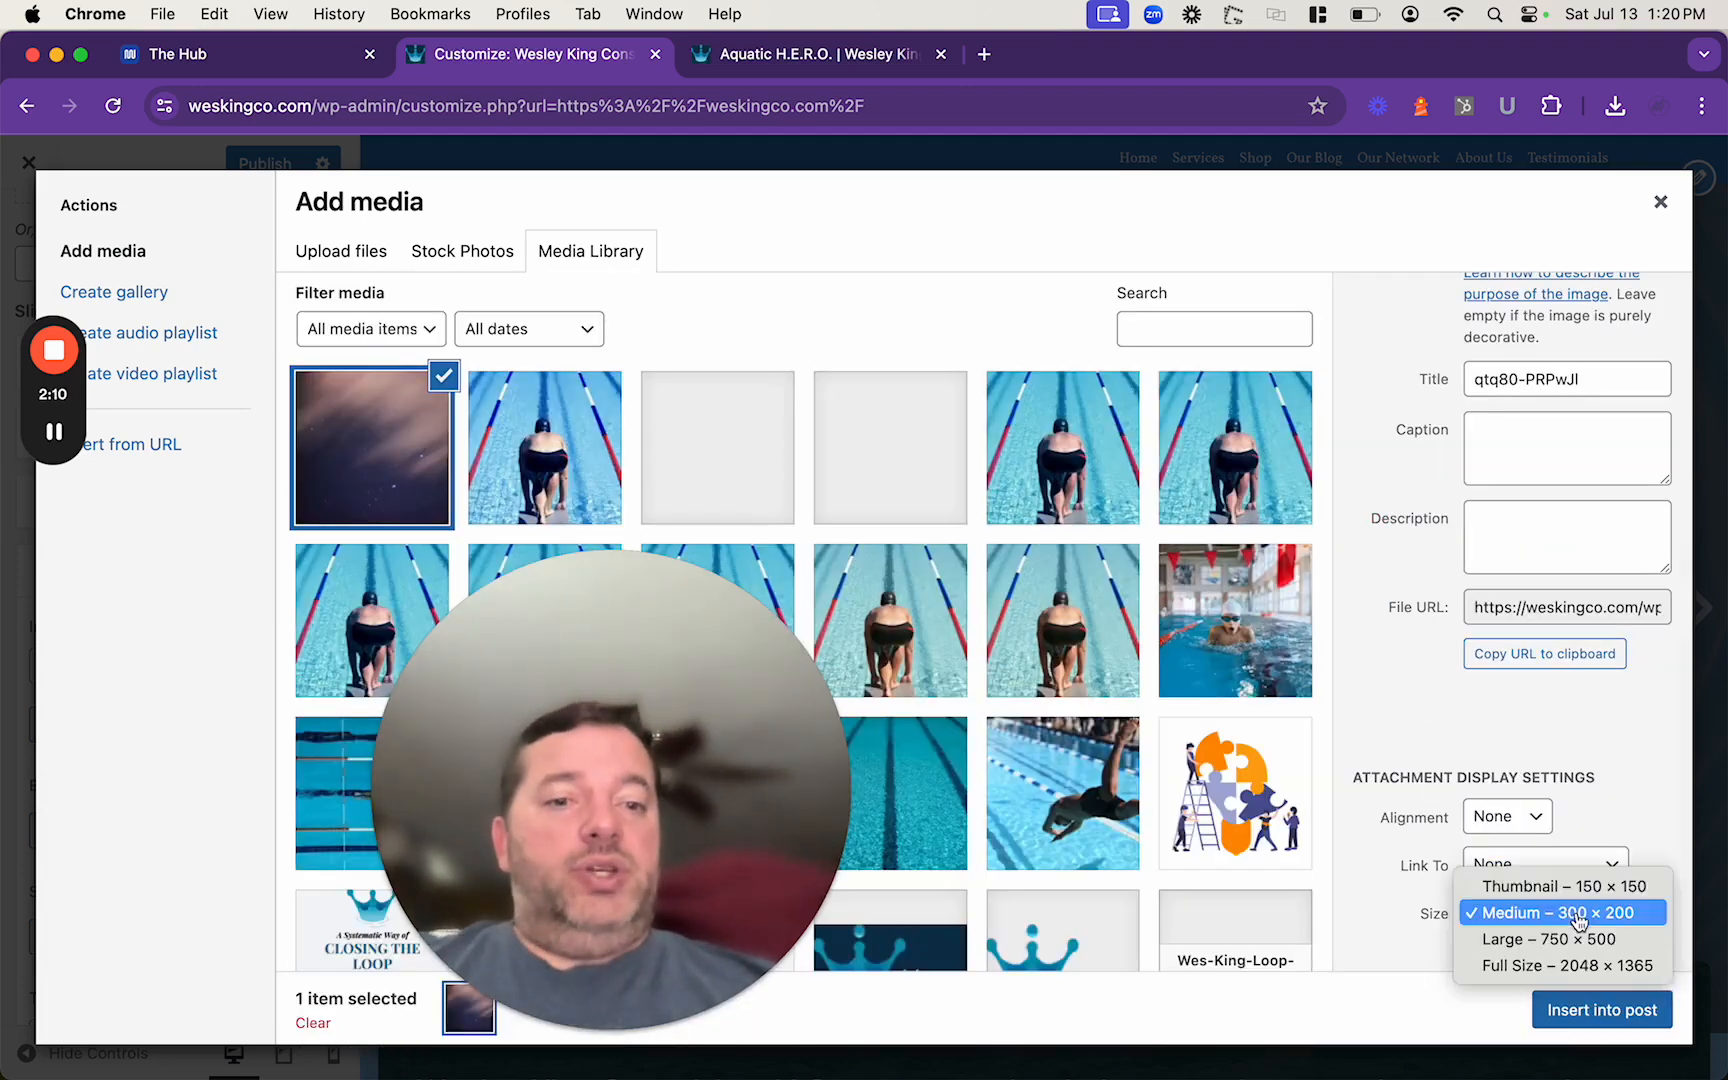
left_click(1383, 740)
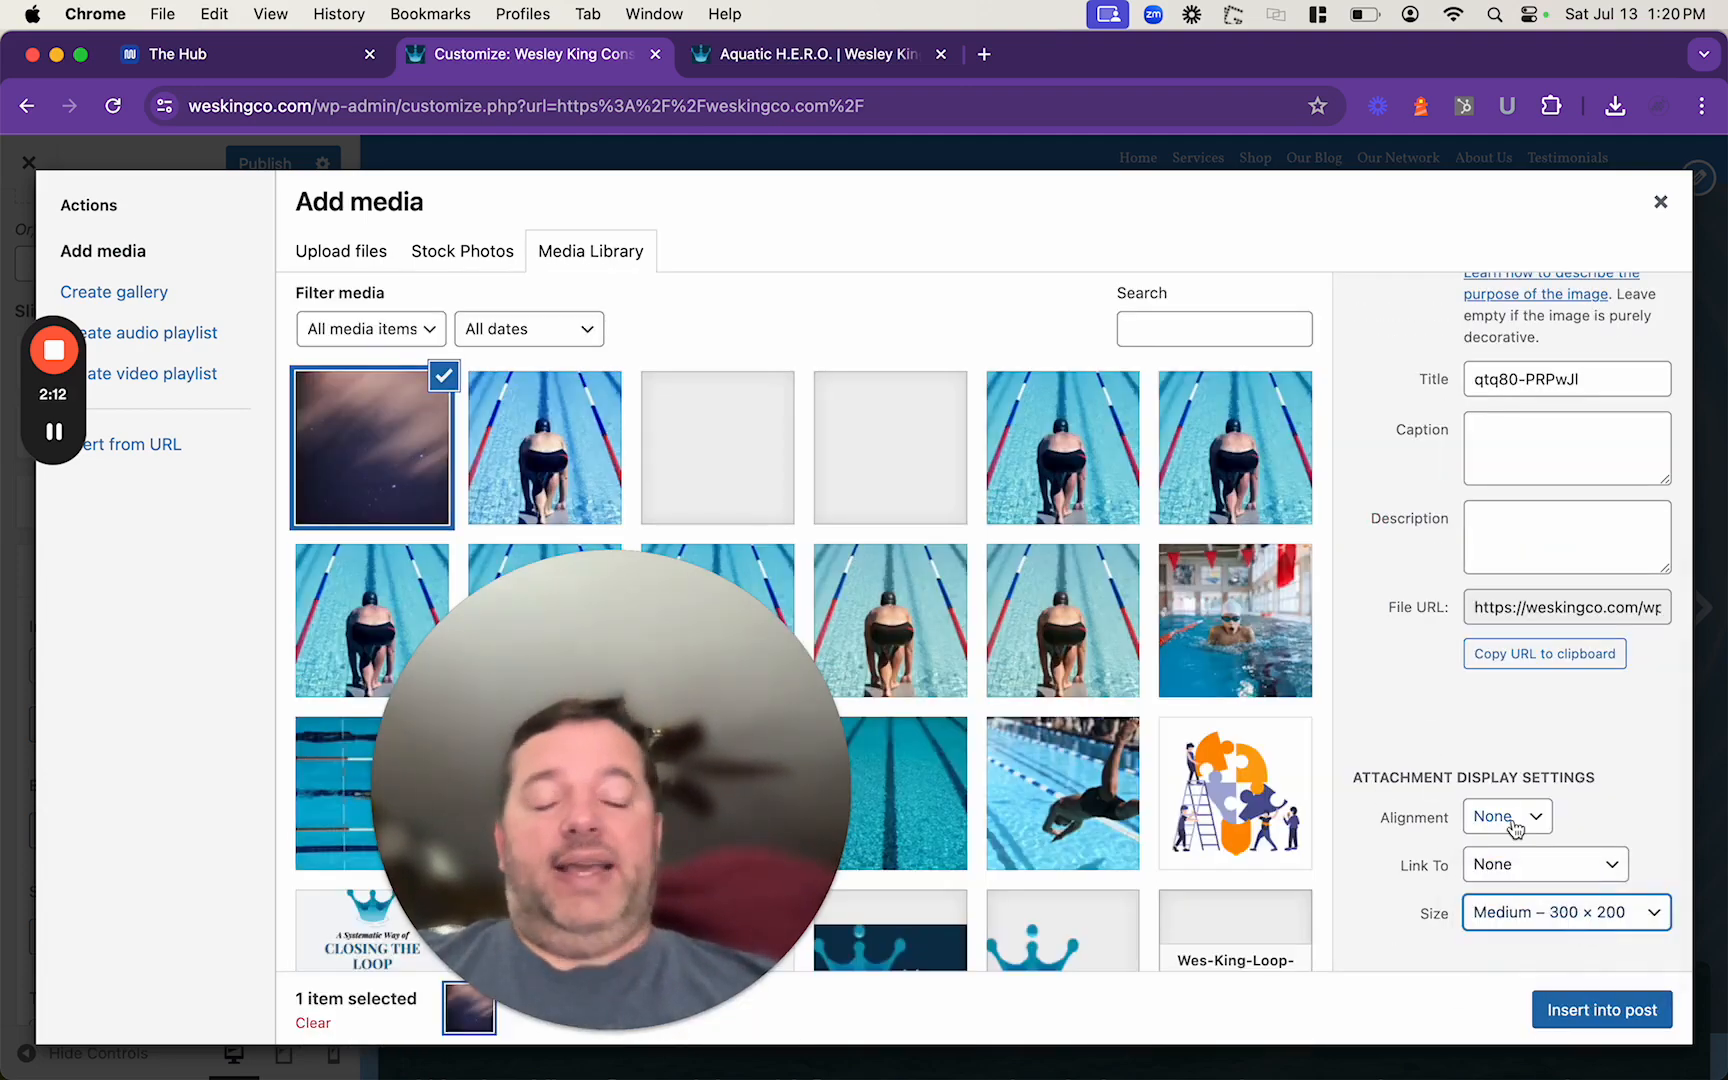
left_click(1540, 914)
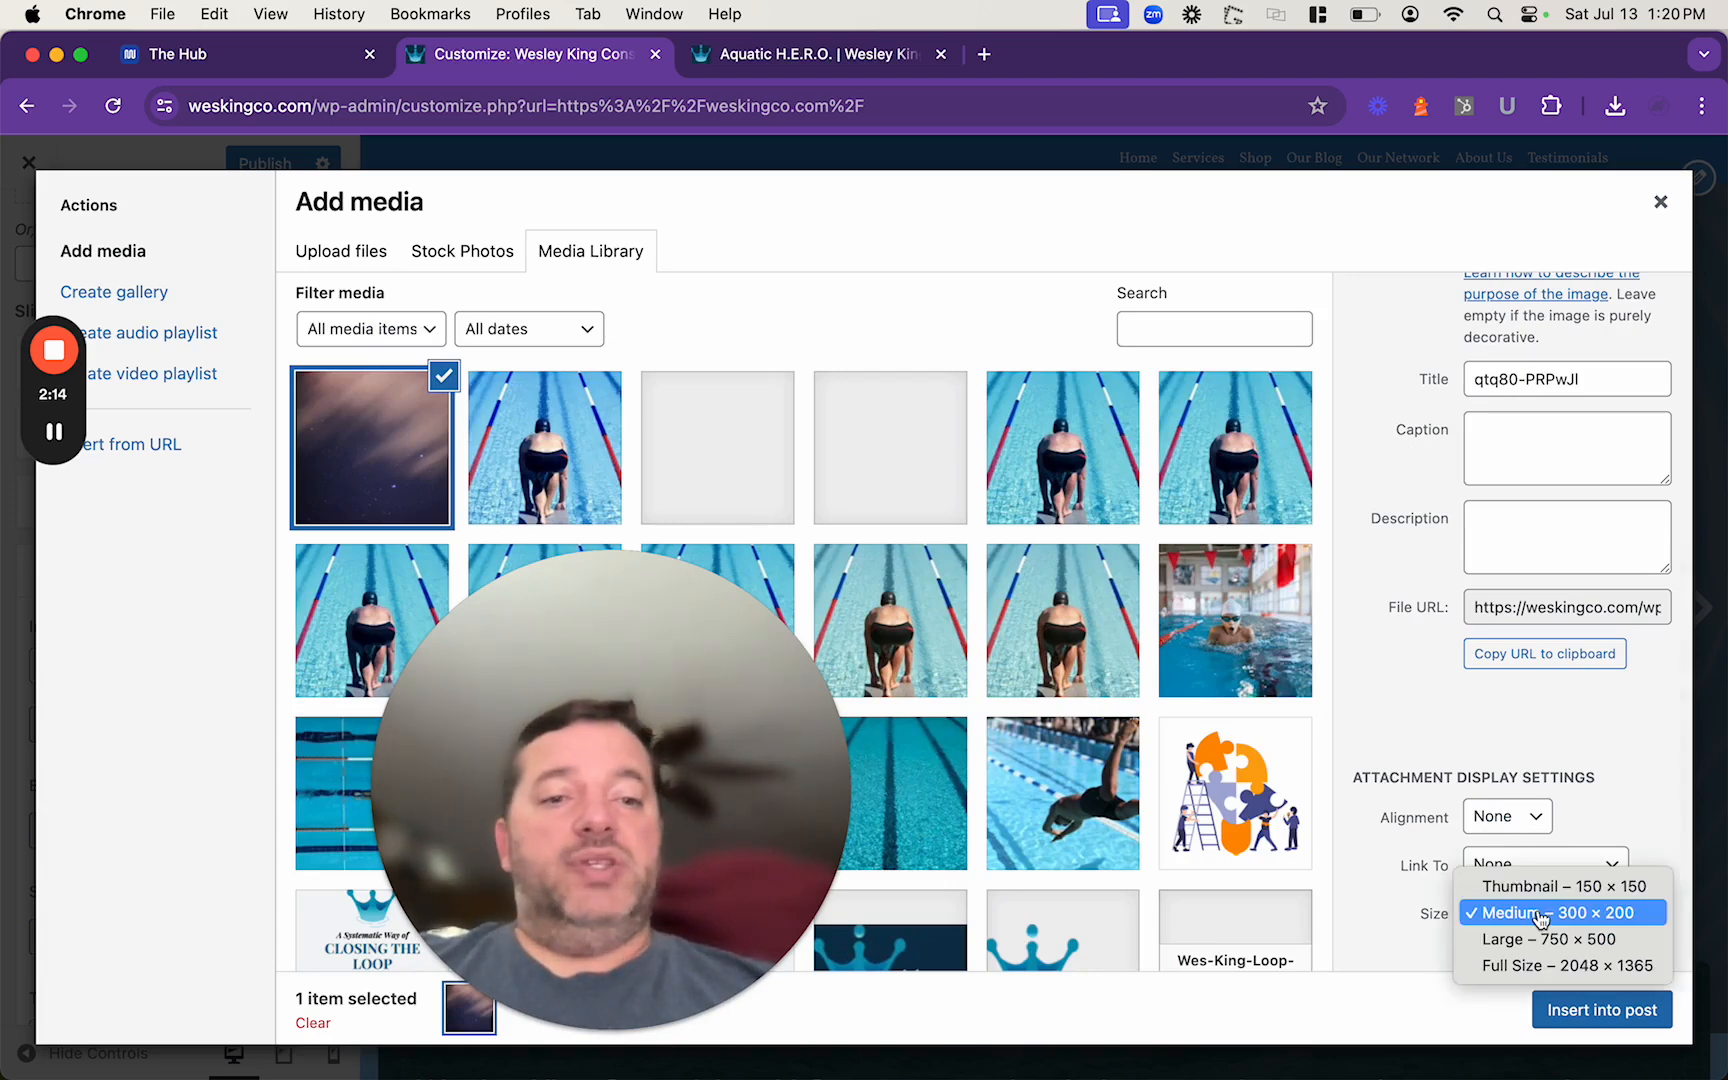
left_click(1517, 966)
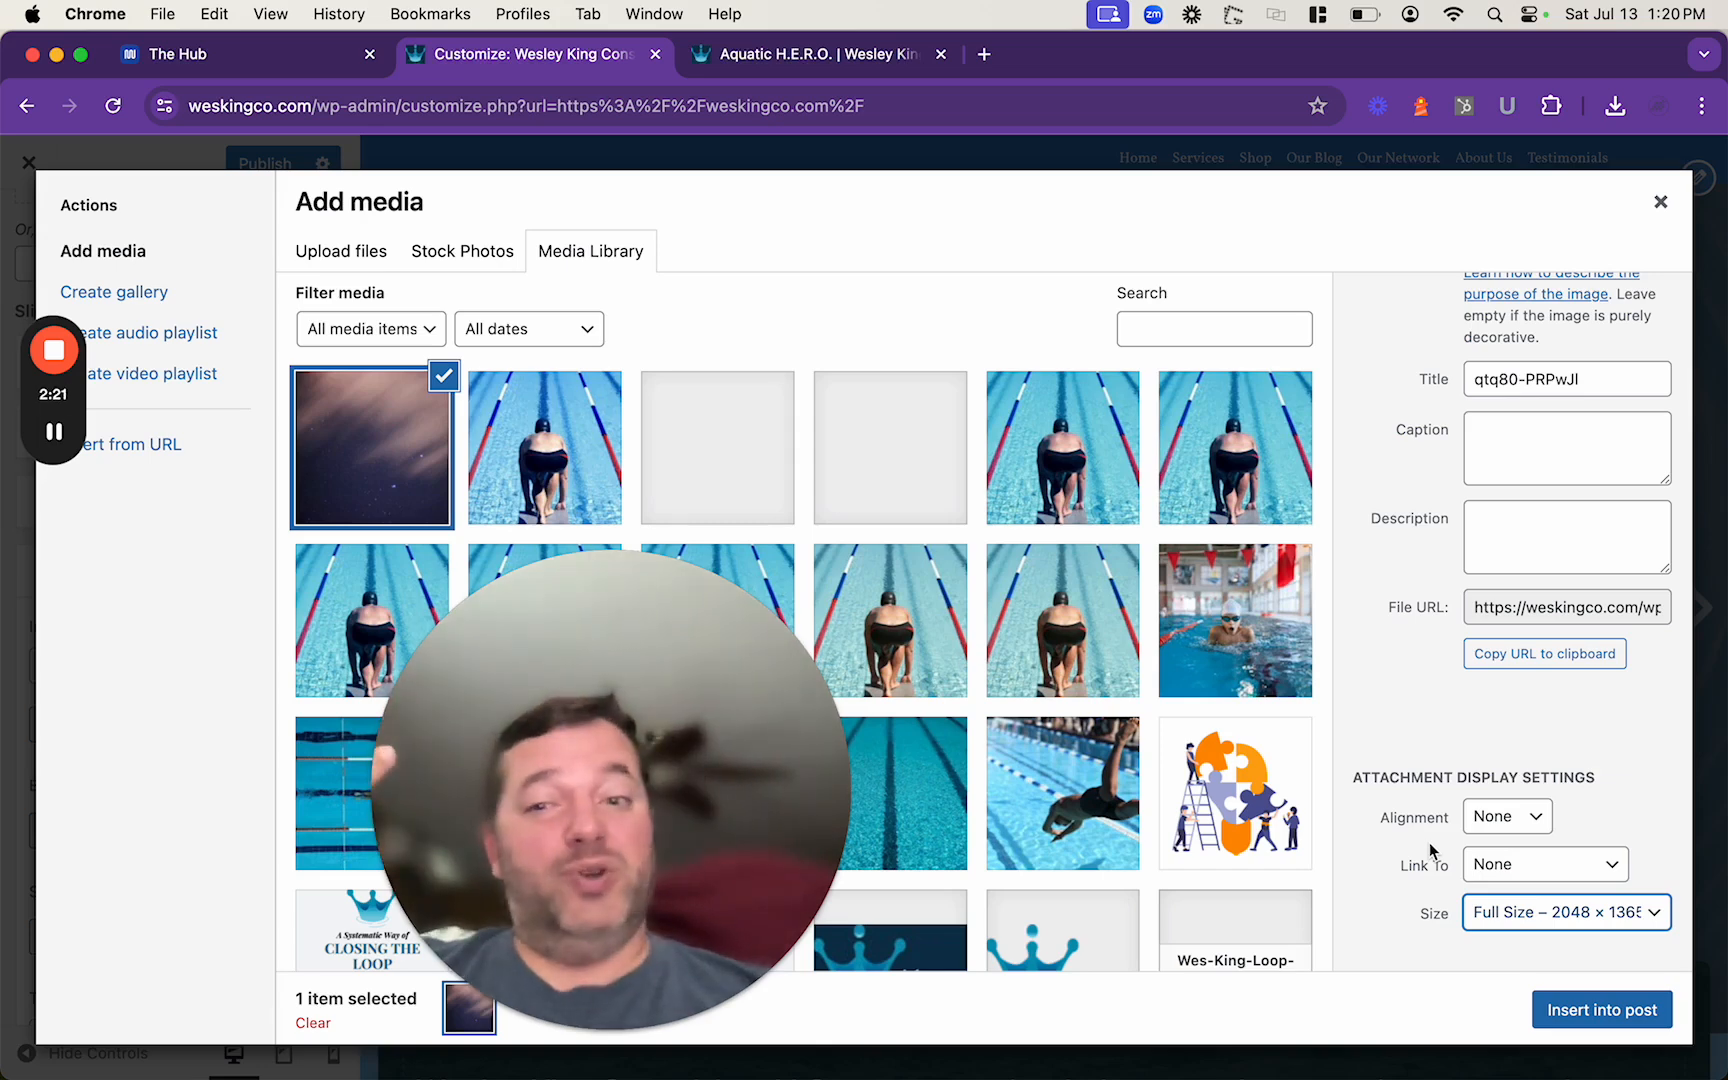
left_click(1555, 912)
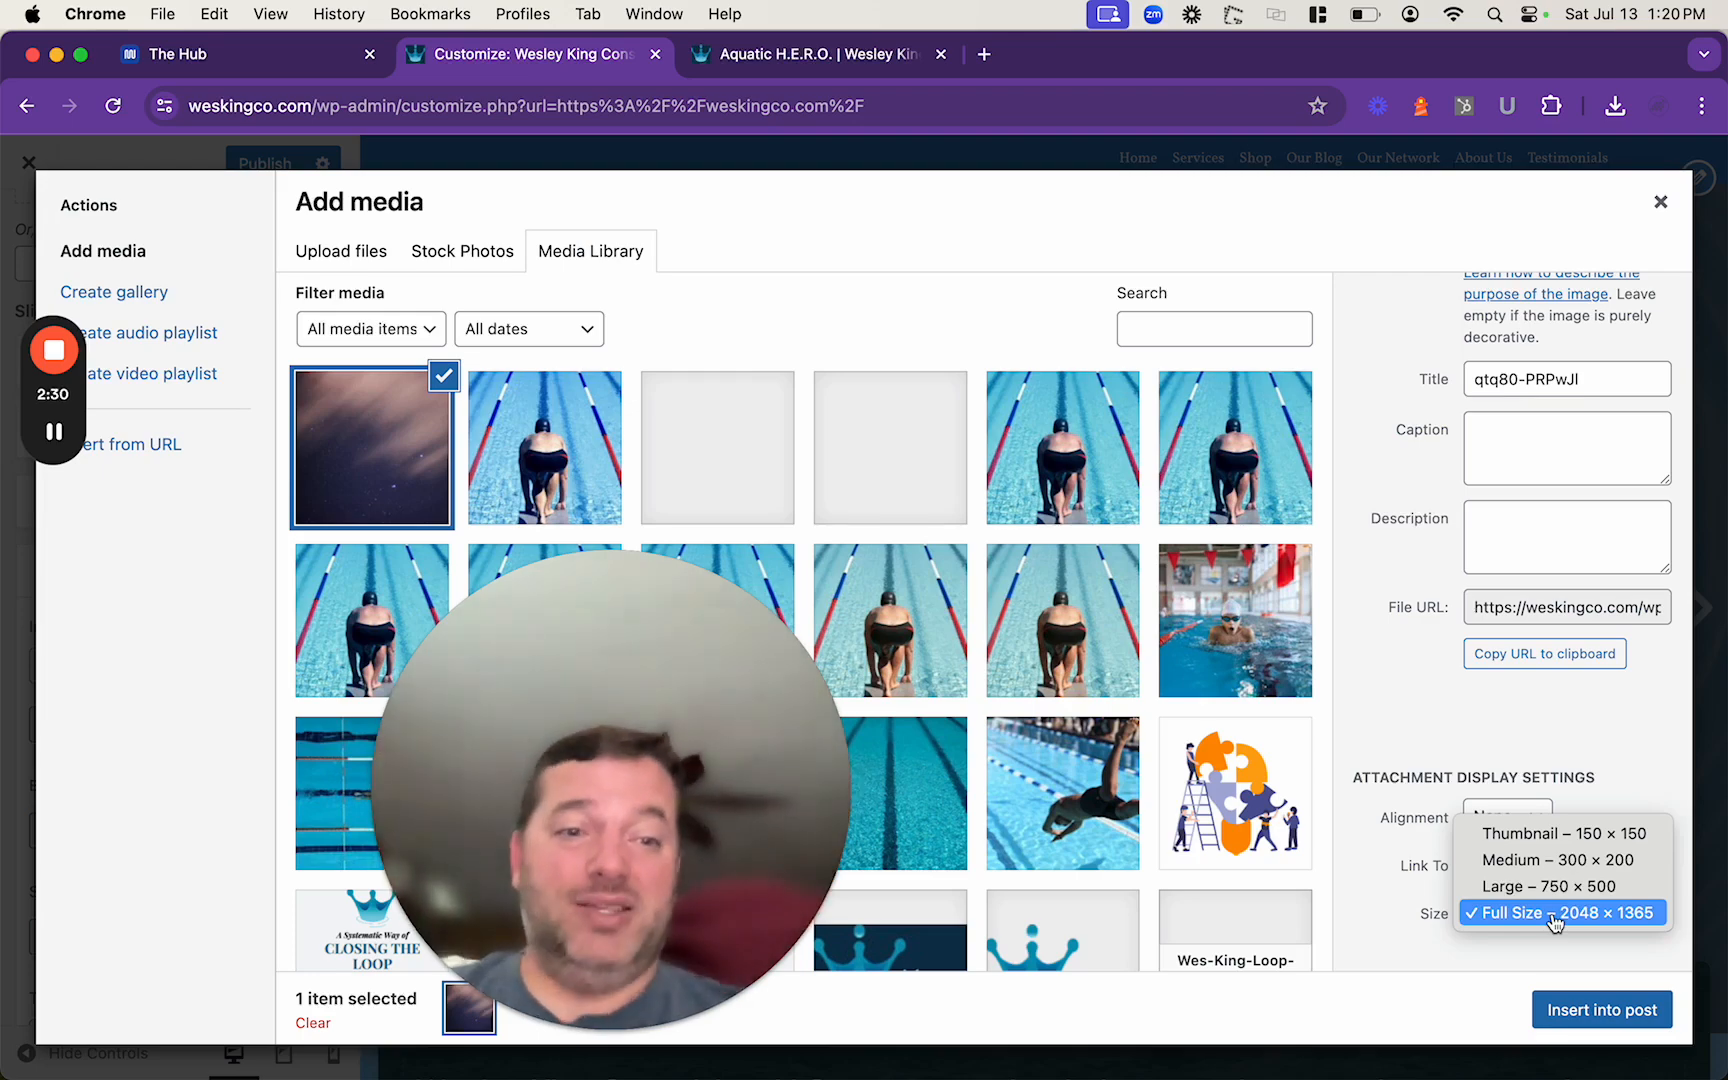
left_click(1515, 921)
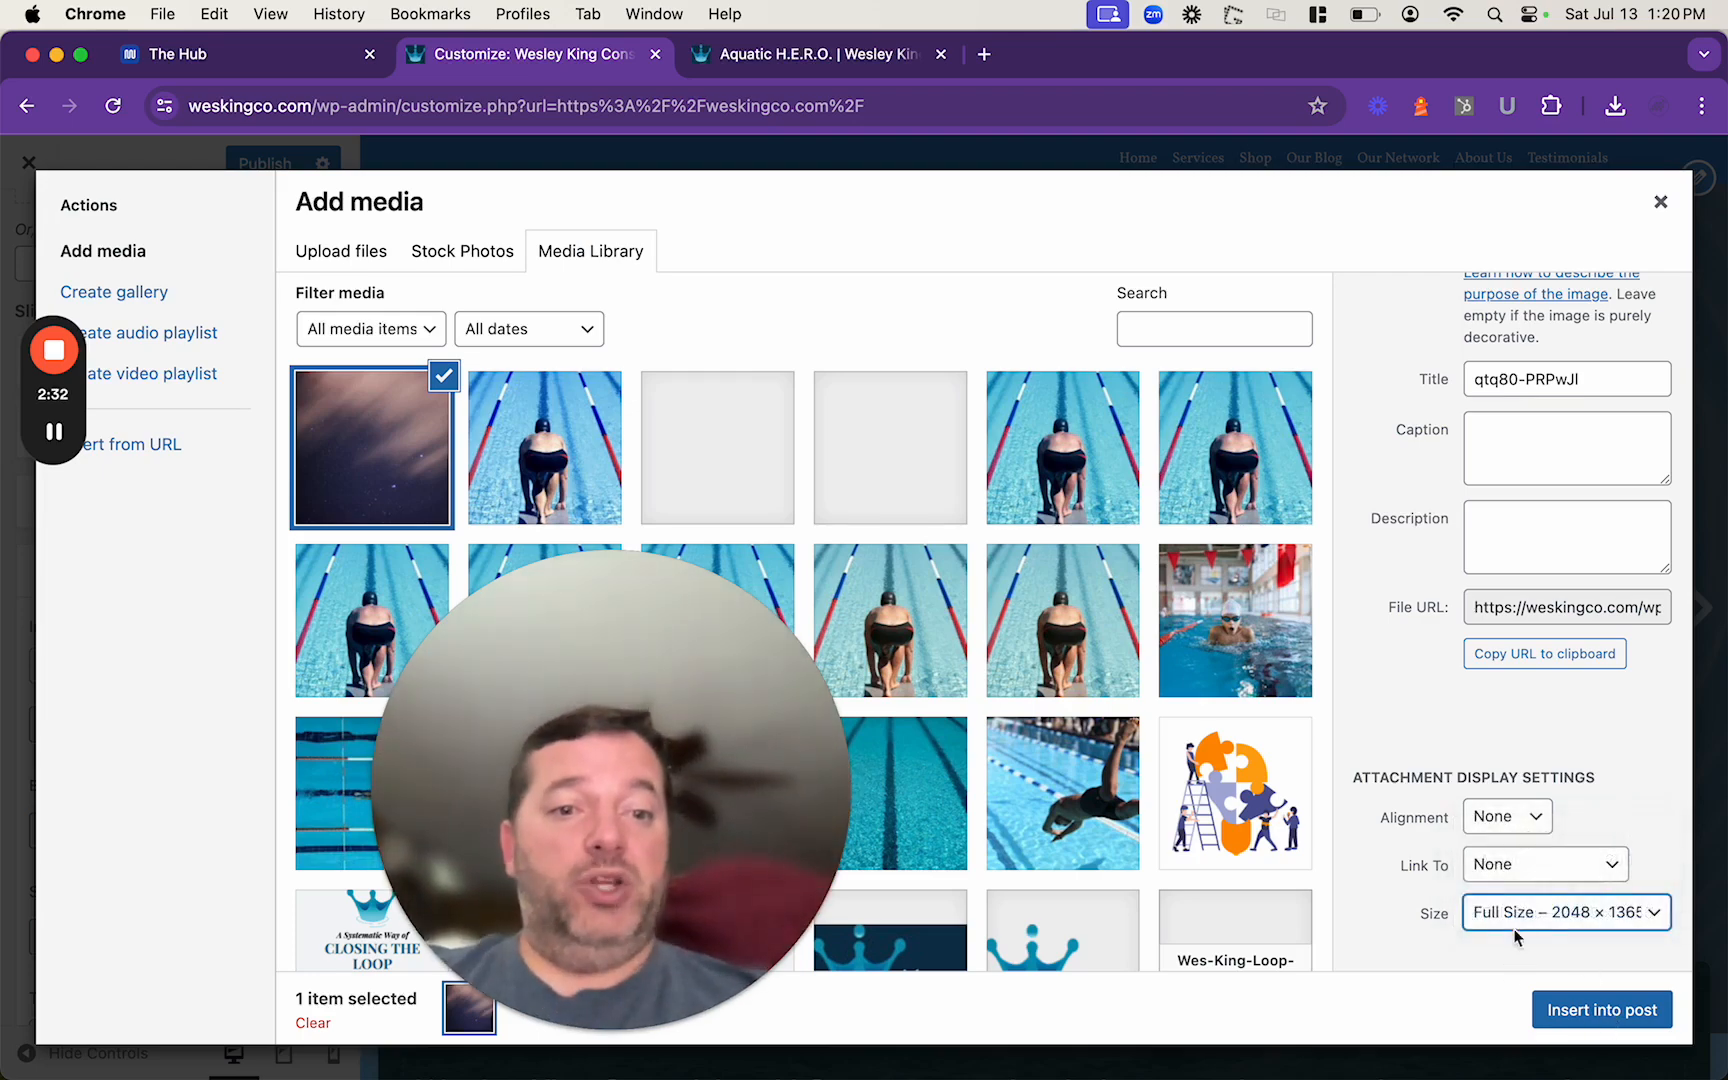
left_click(1580, 1006)
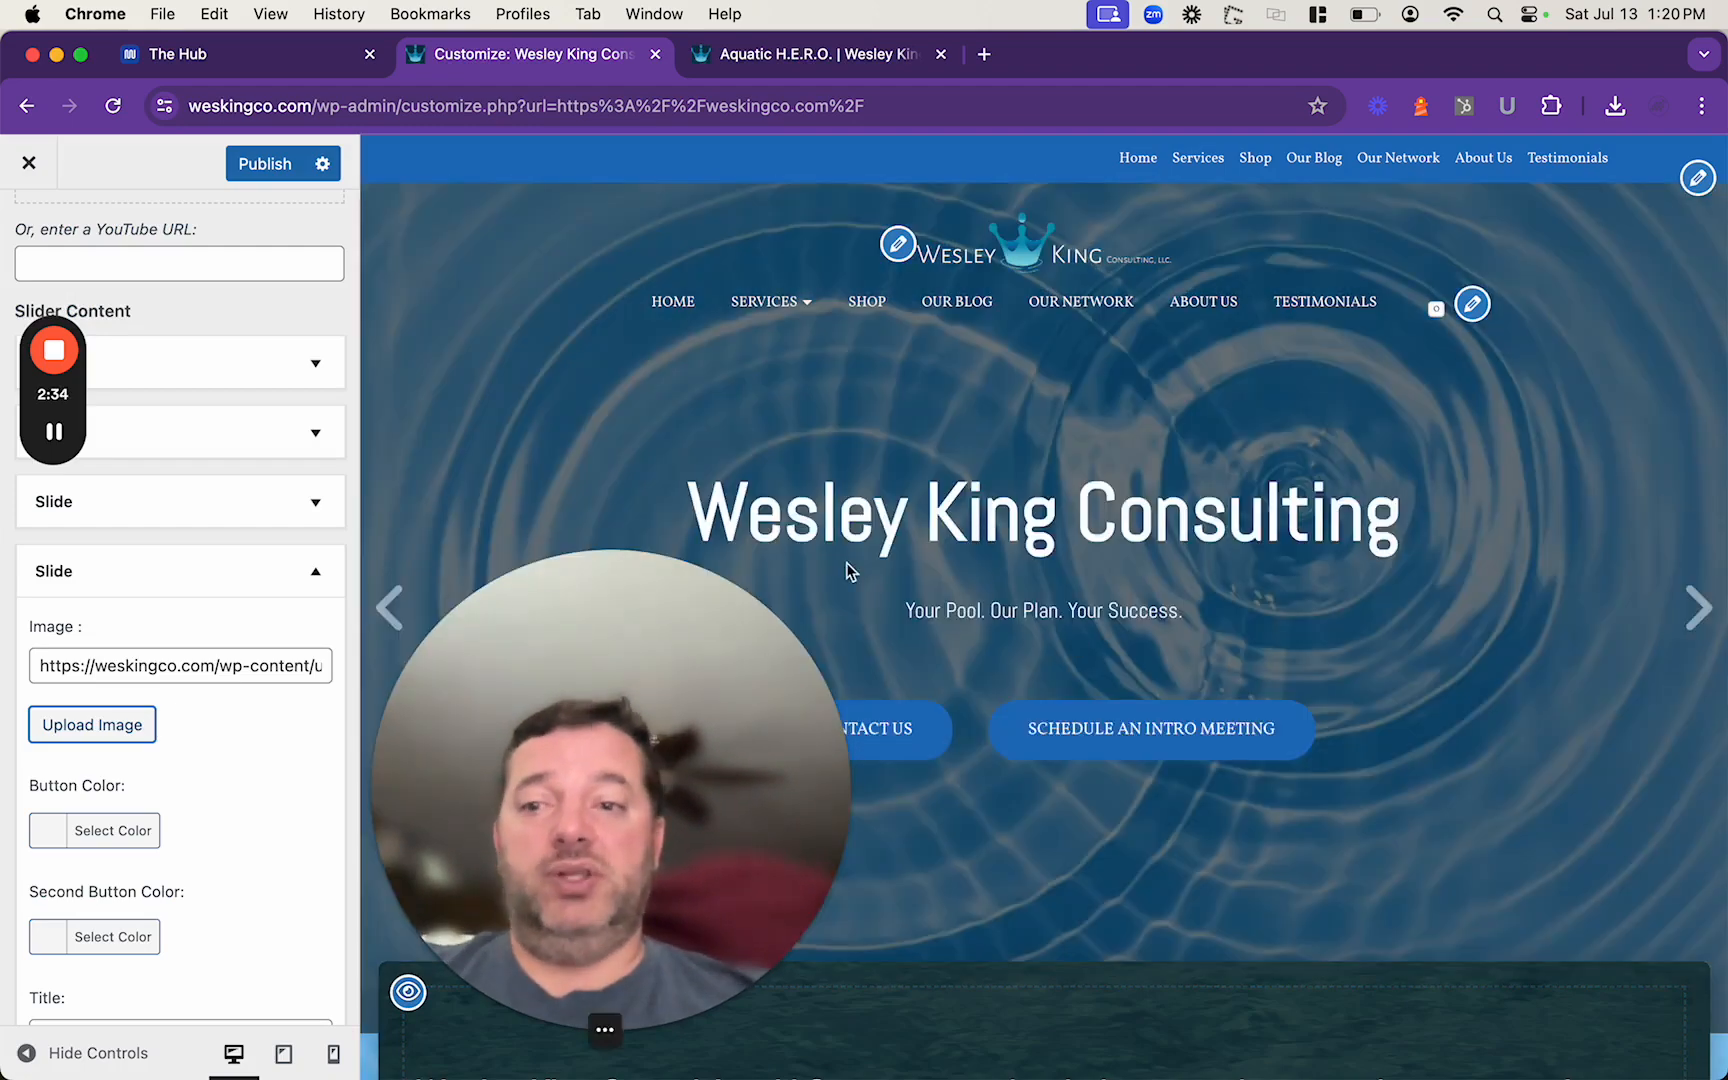
left_click(1689, 603)
left_click(1692, 609)
left_click(1692, 609)
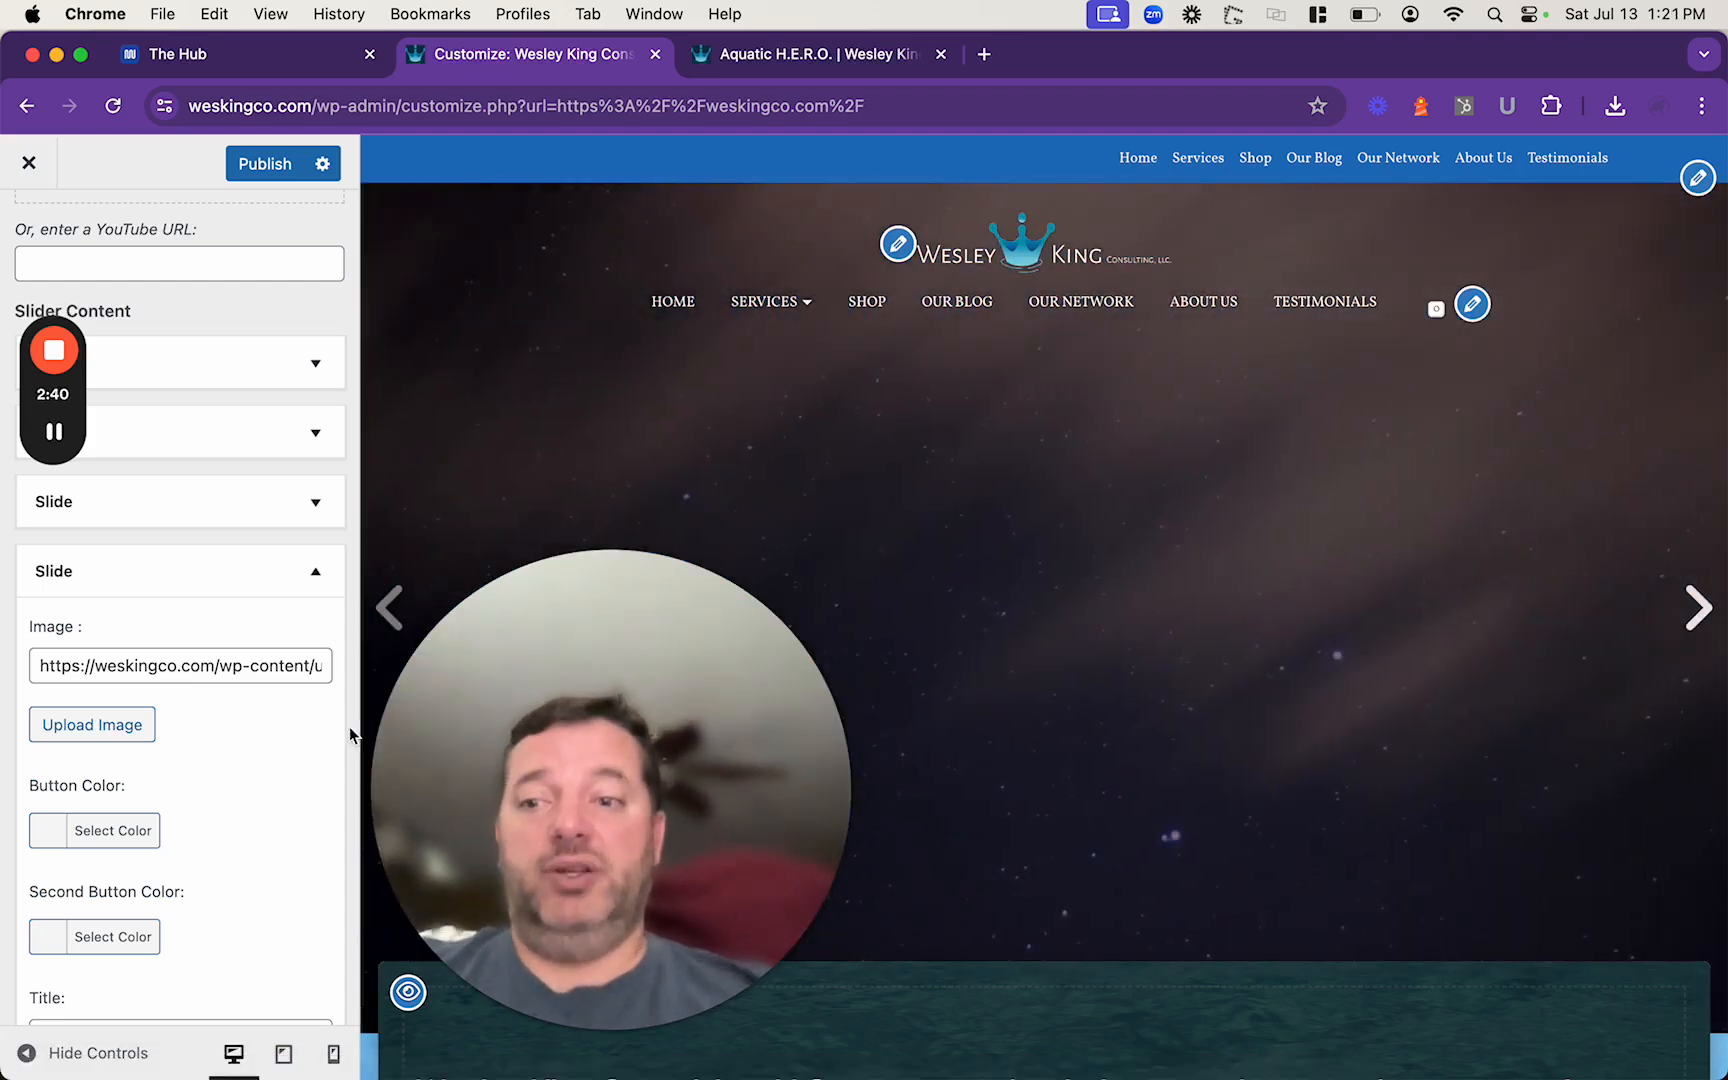
Give the slide the title "Hello World" and subtitle "The World is Good or Great!", and check it in the preview.
scroll(272, 840, "down", 4)
left_click(131, 660)
type("Hello World")
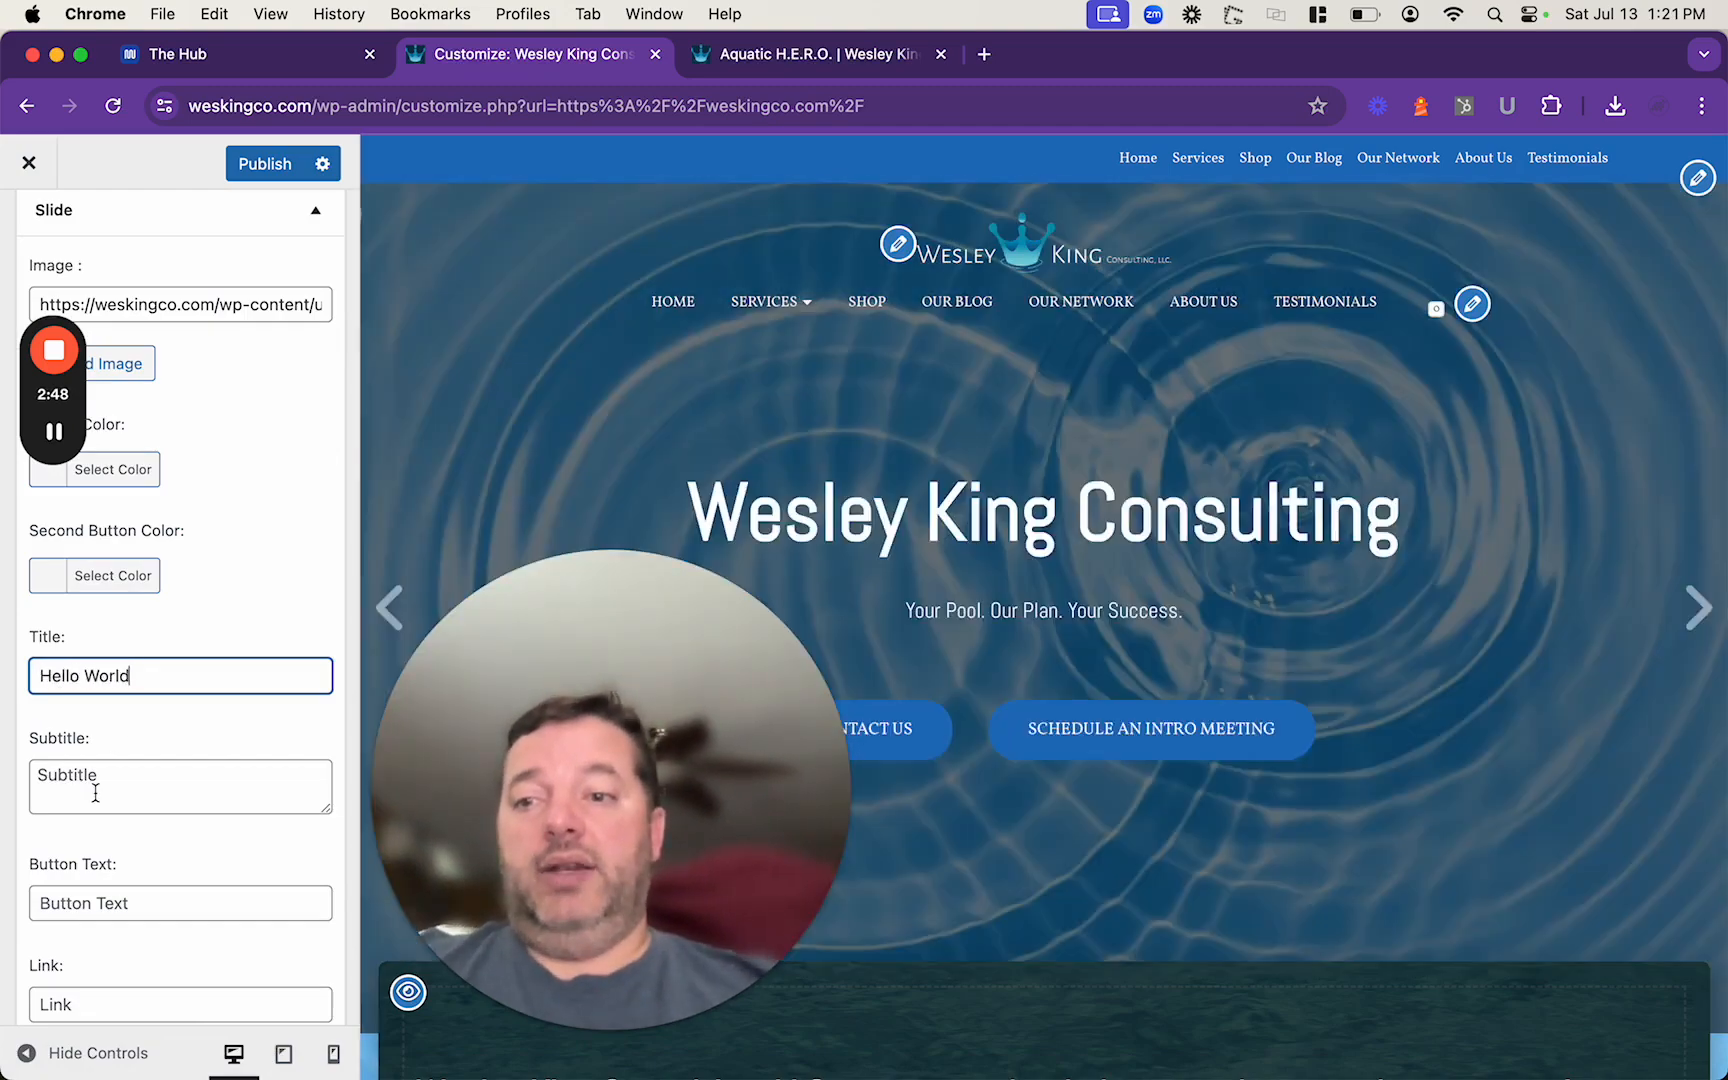
left_click(96, 792)
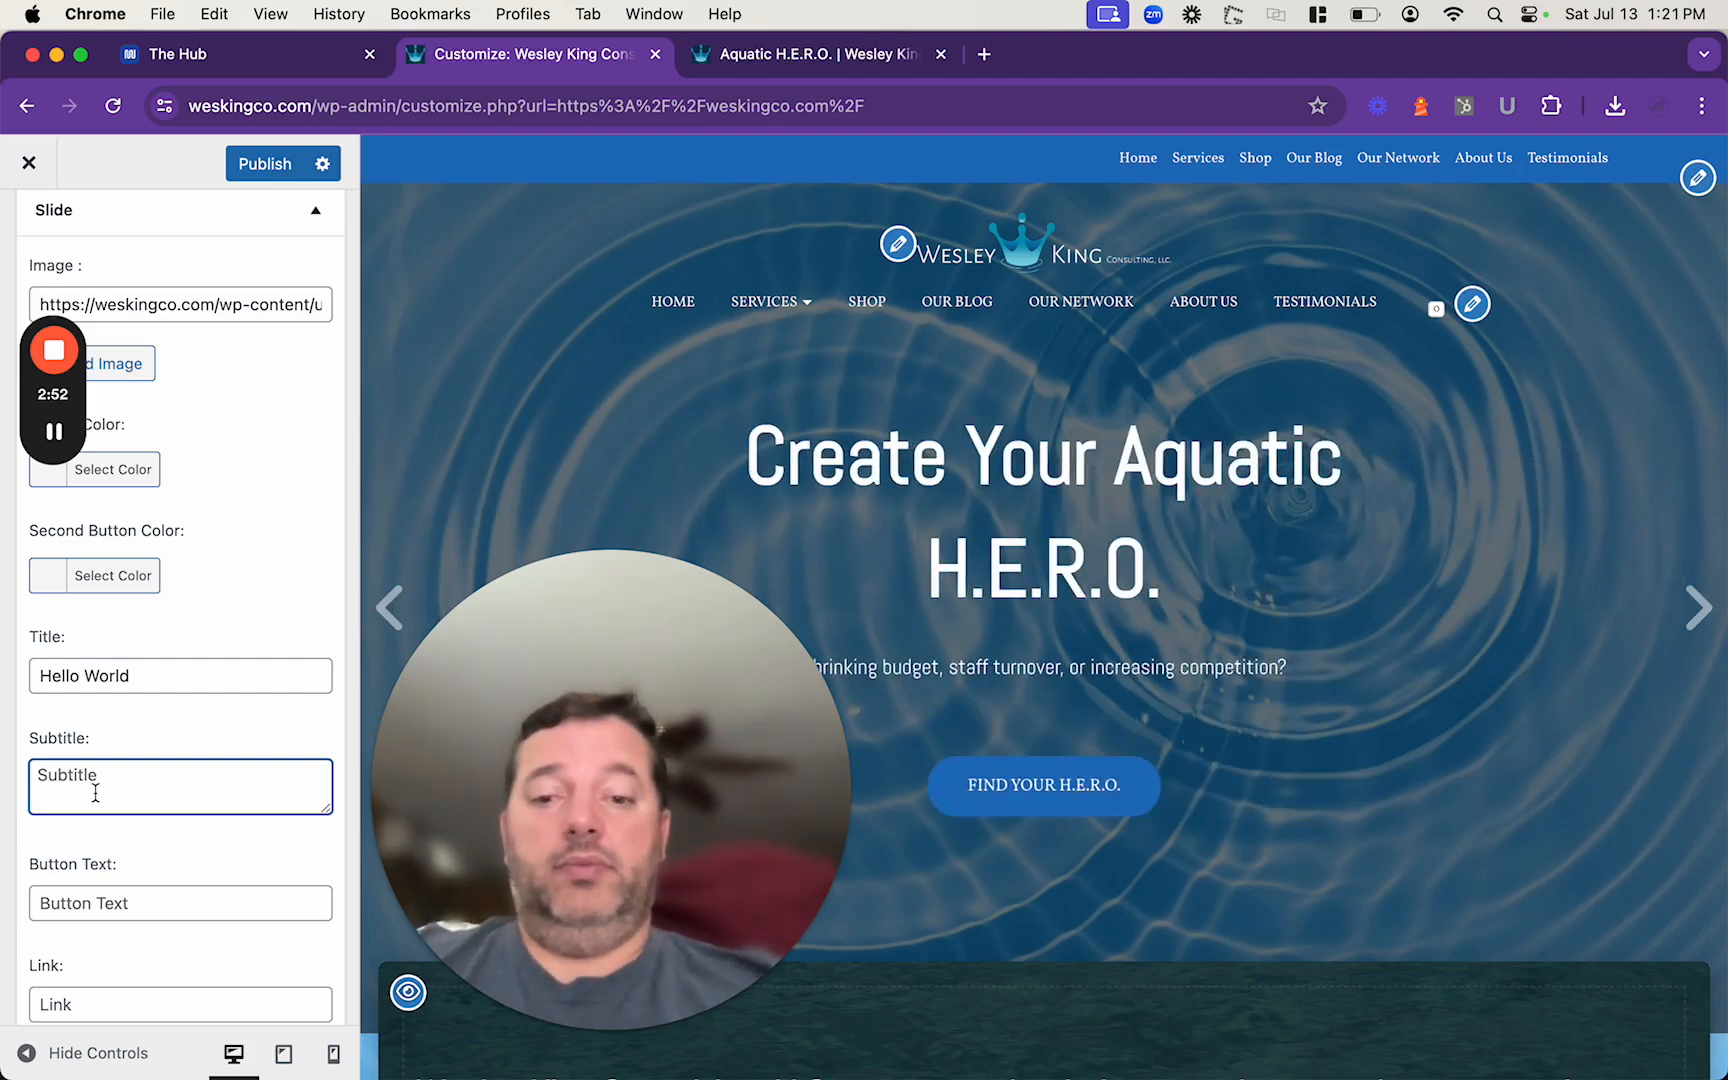
type("The World is Good or ")
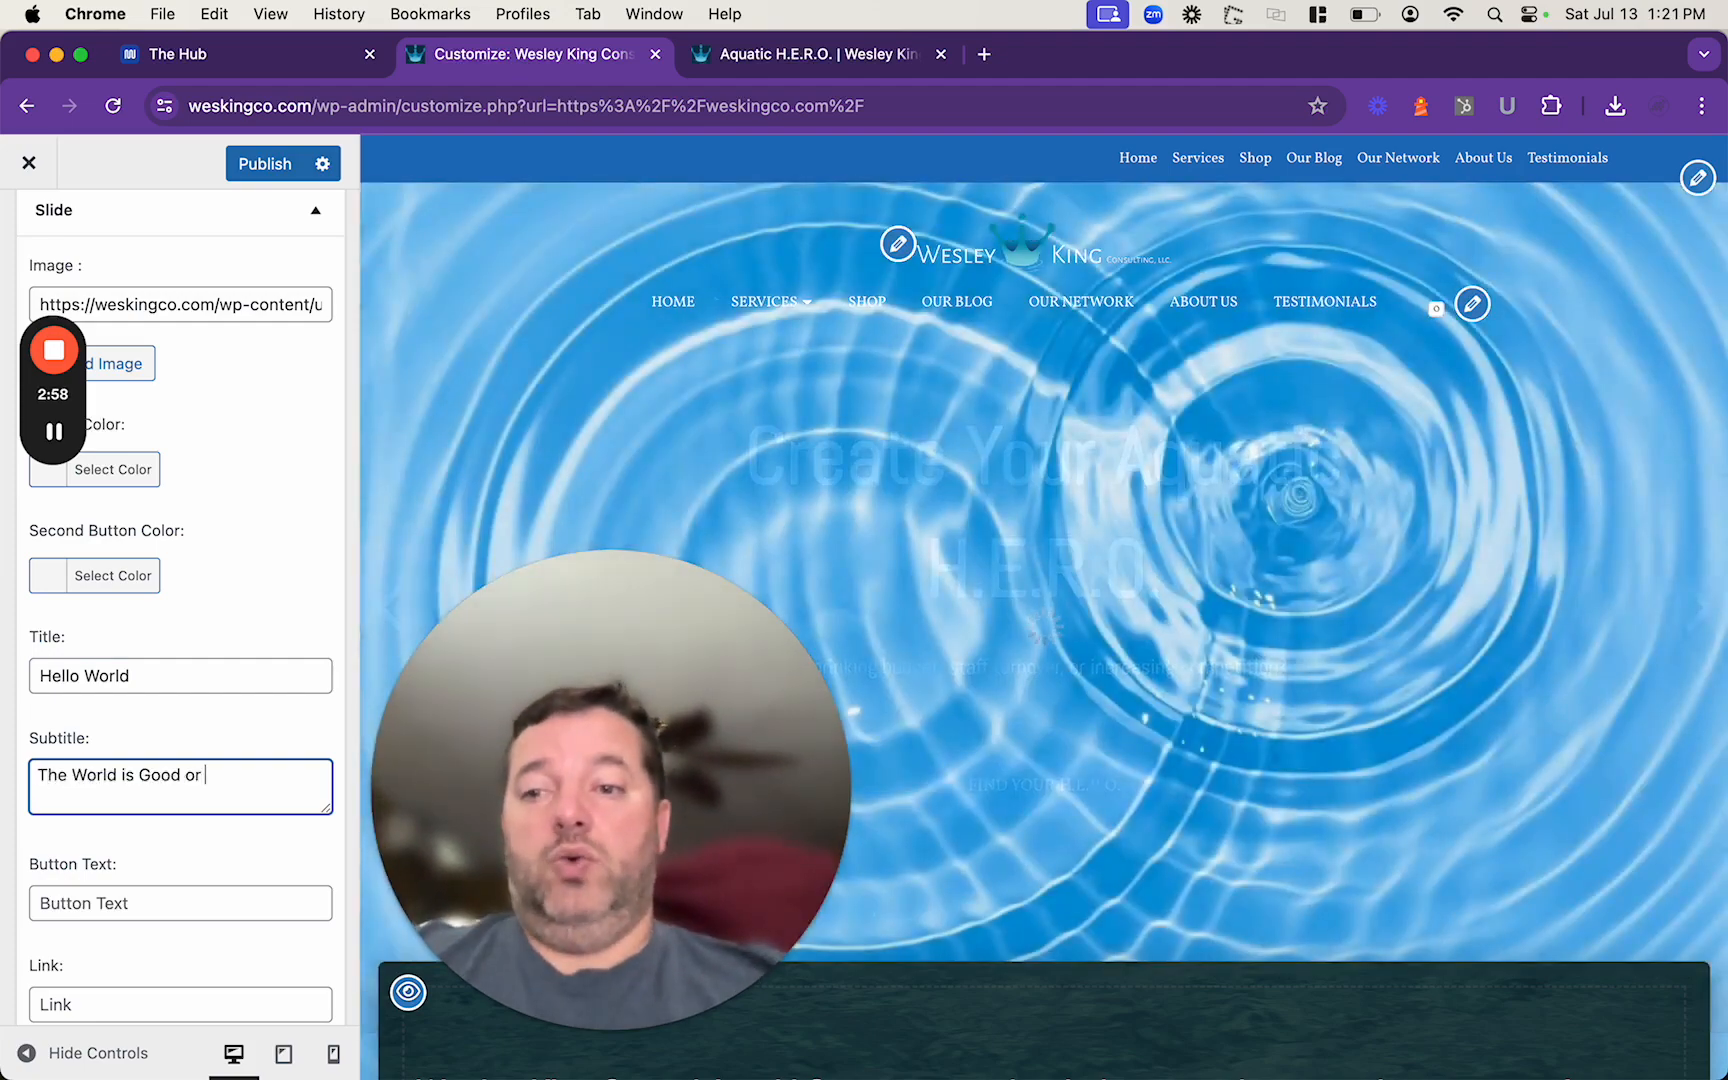
type("Great!")
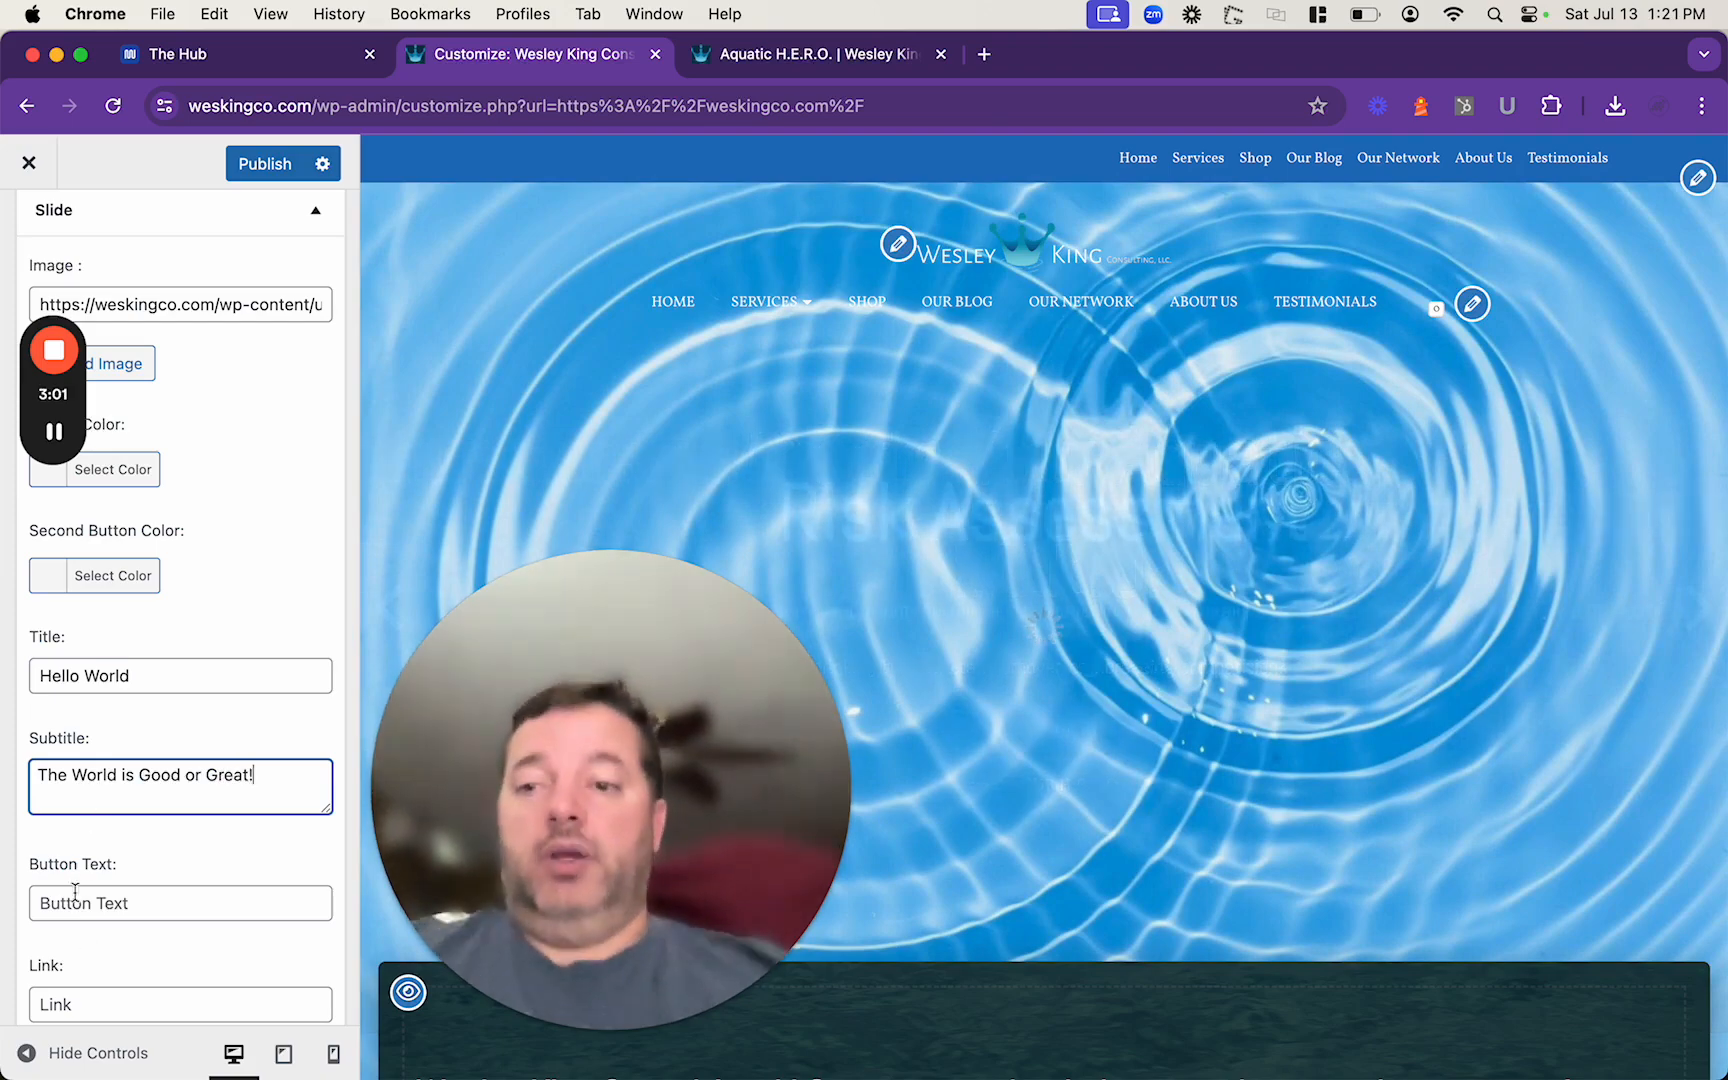
scroll(153, 828, "down", 5)
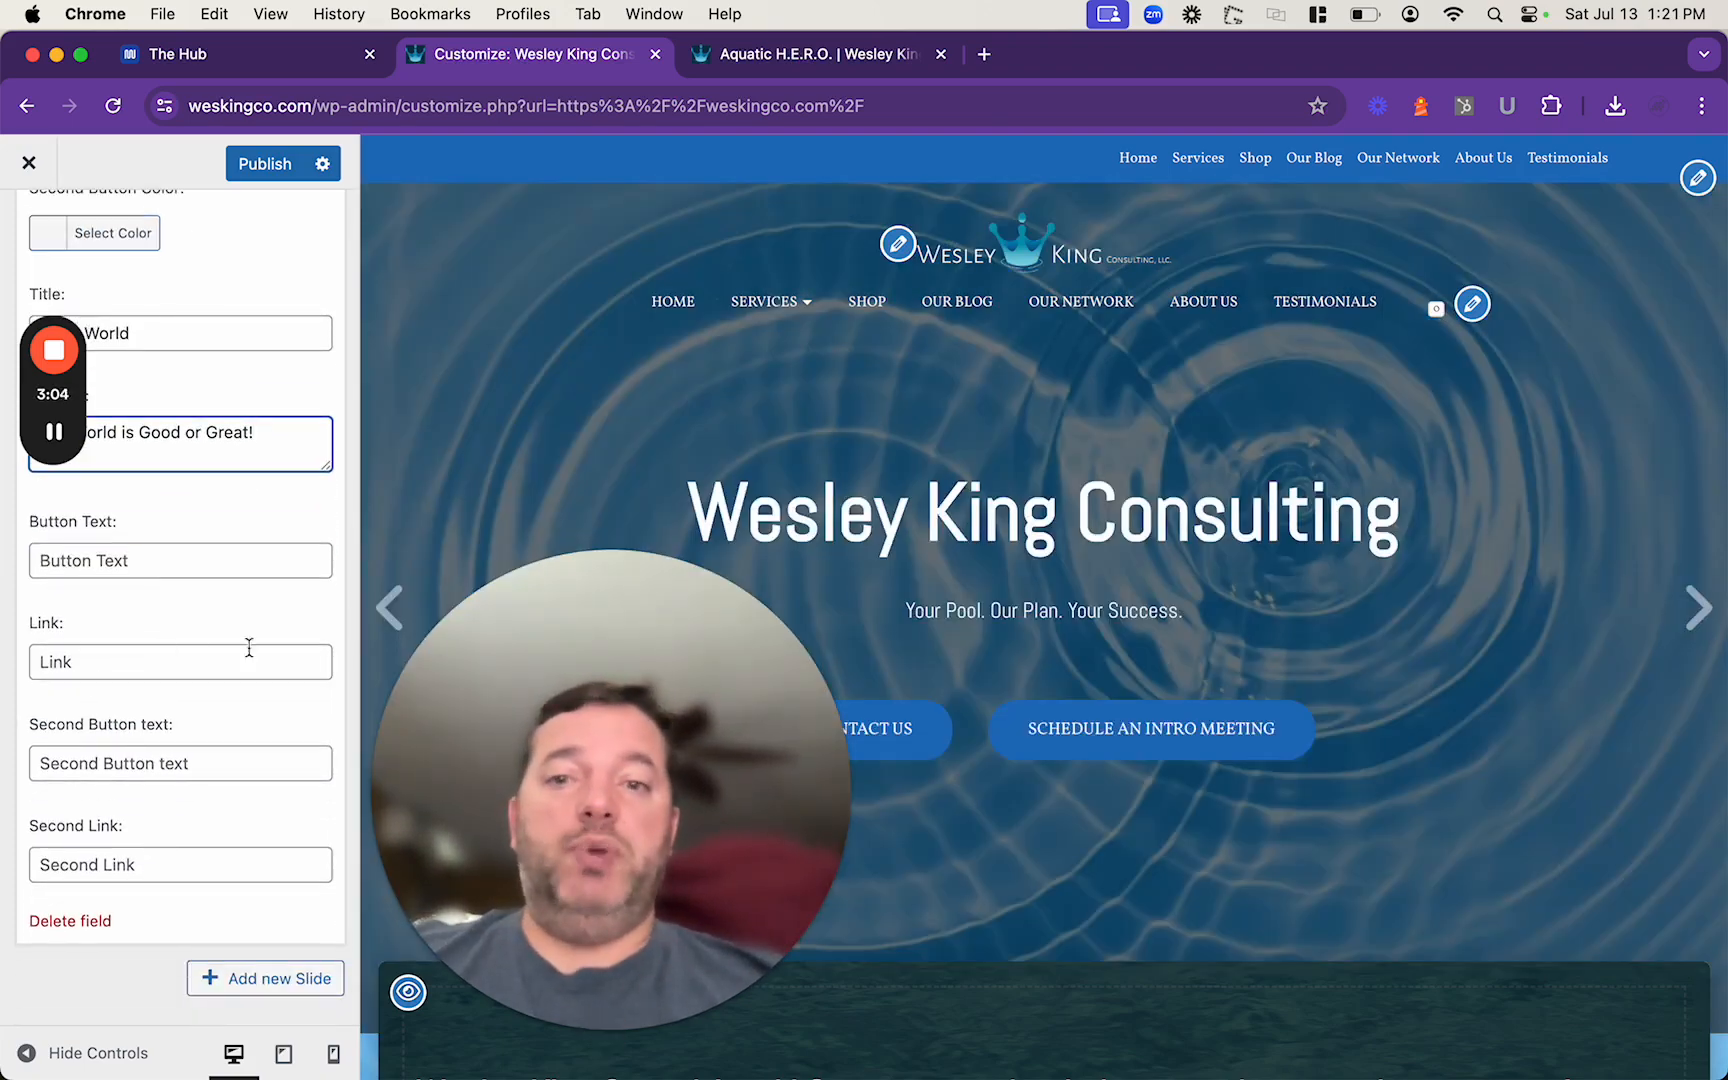
left_click(1700, 610)
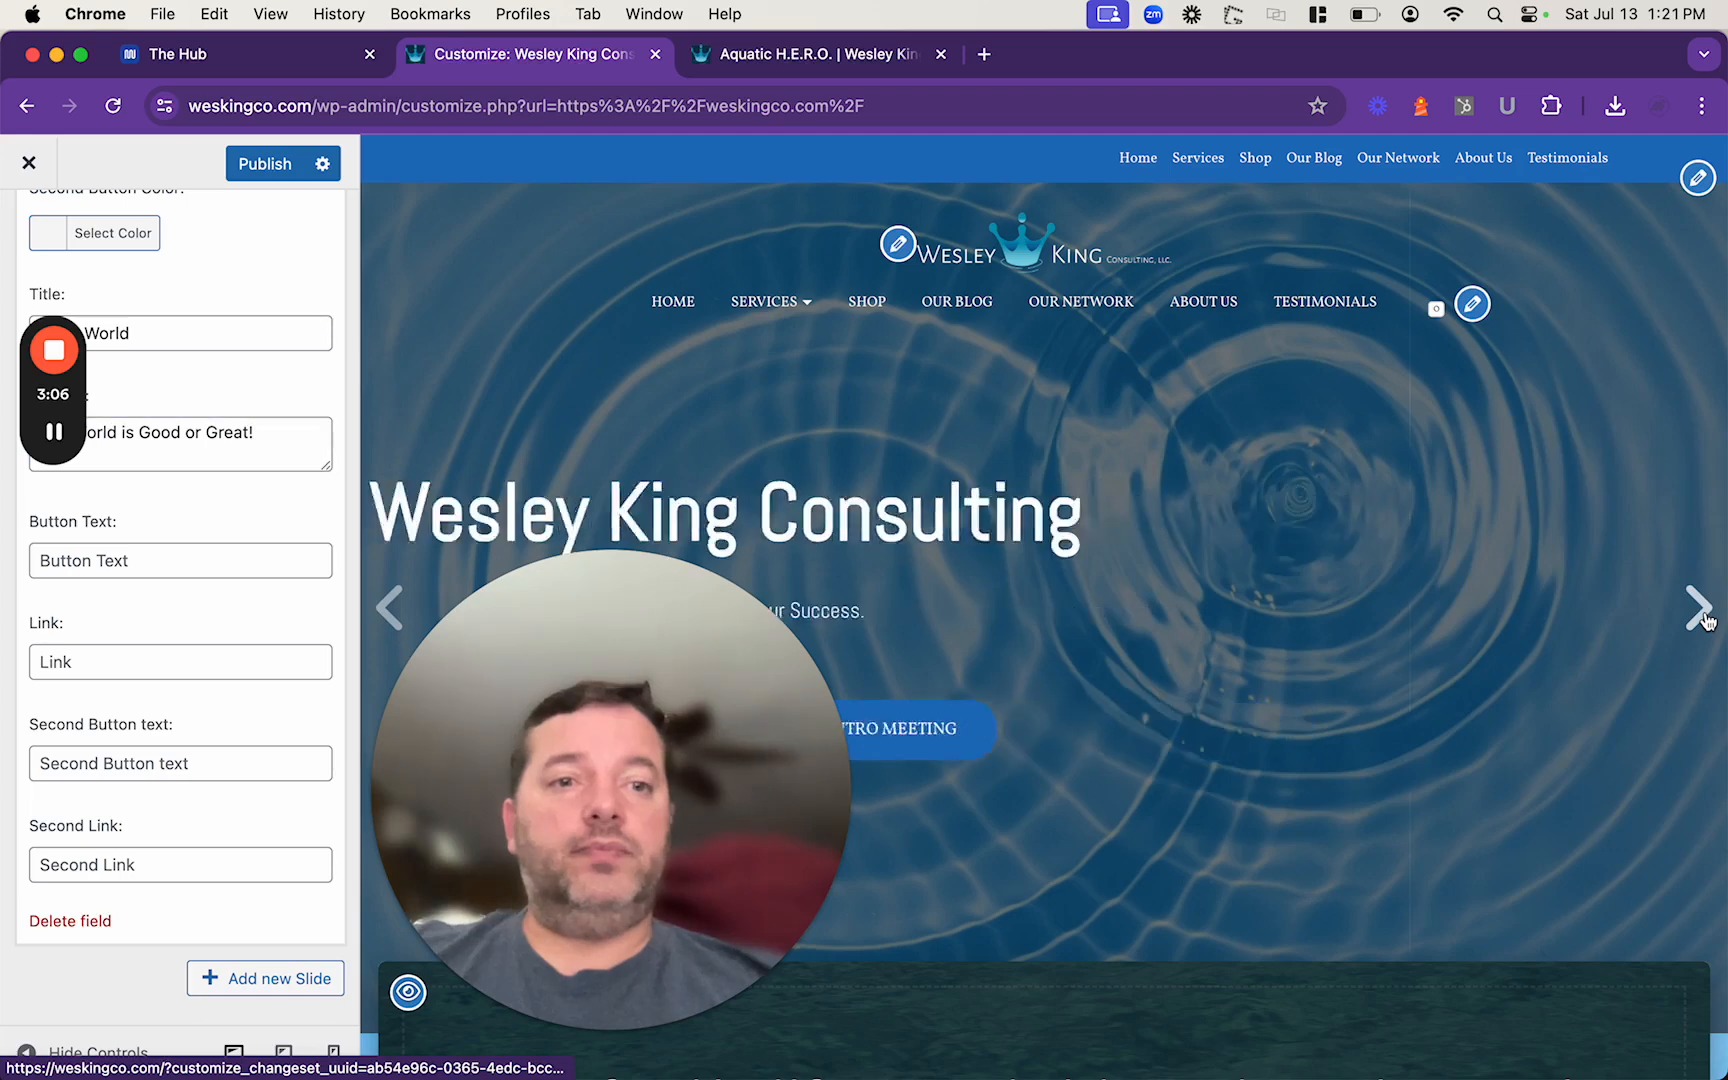
left_click(1703, 615)
left_click(1704, 618)
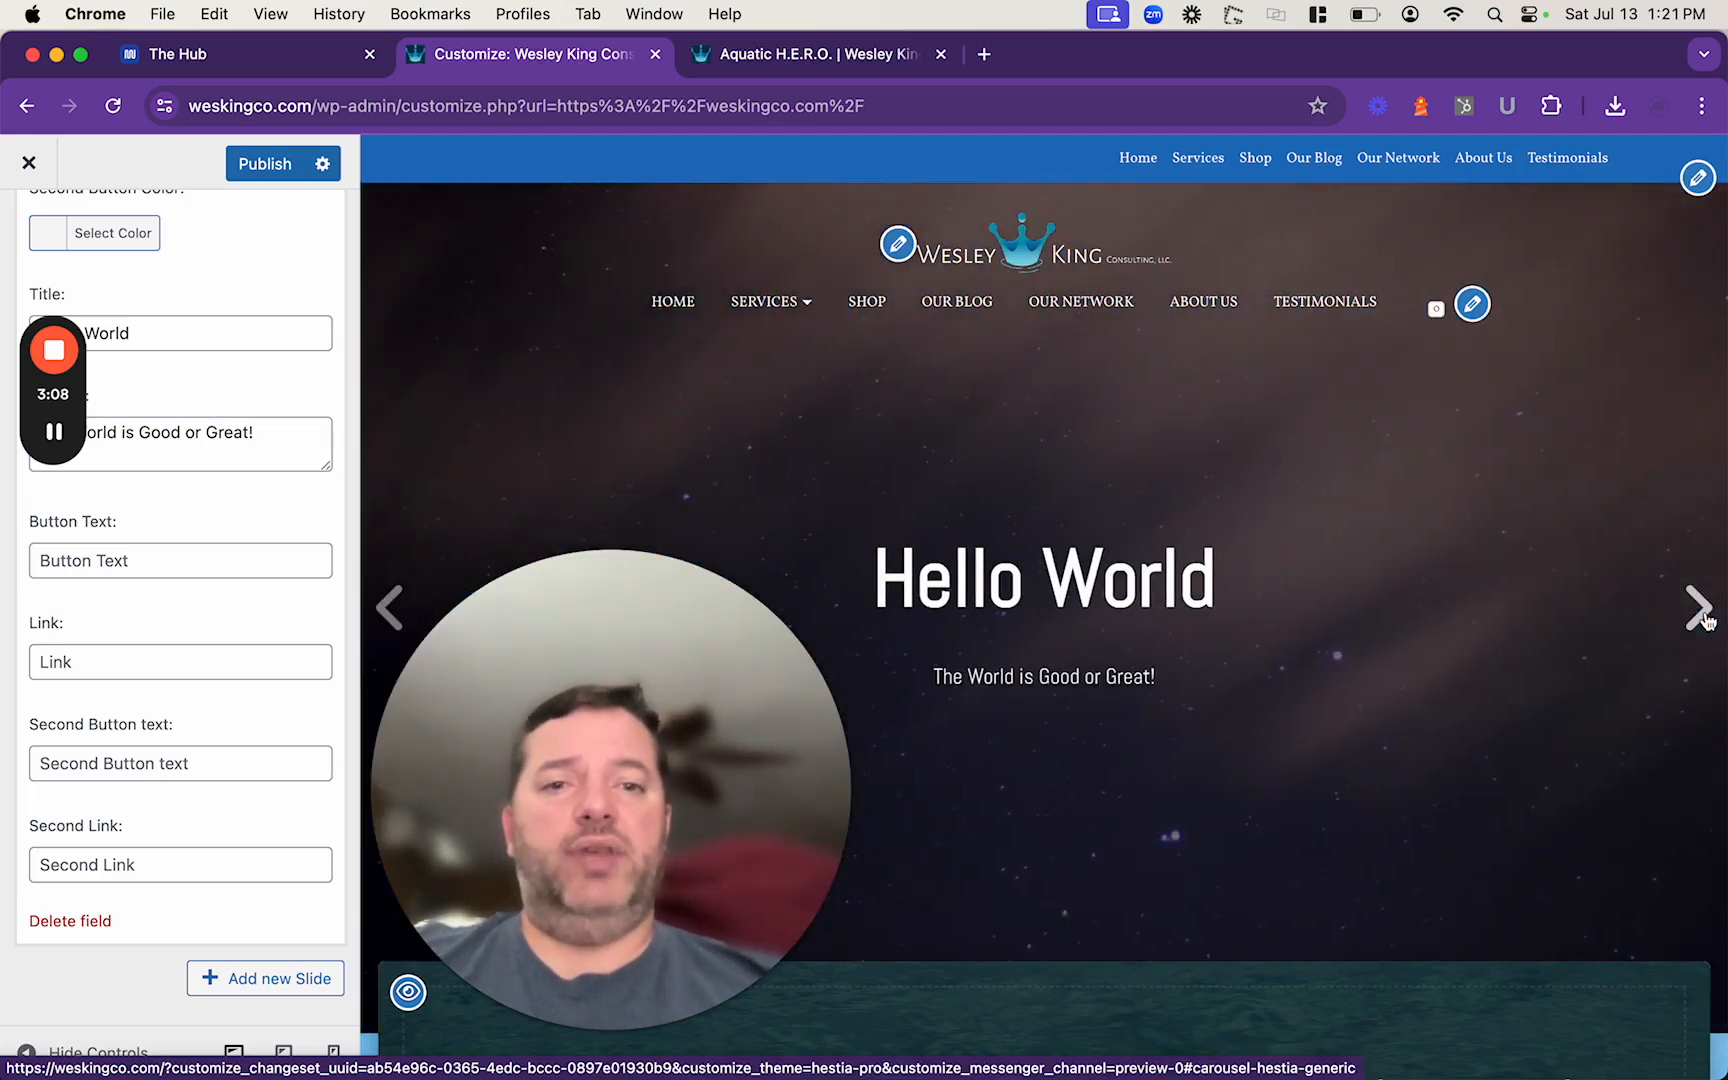
Set the slide's button text to "Say Hello" and second button text to "Say Goodbye", and check the slide in the preview.
left_click(94, 562)
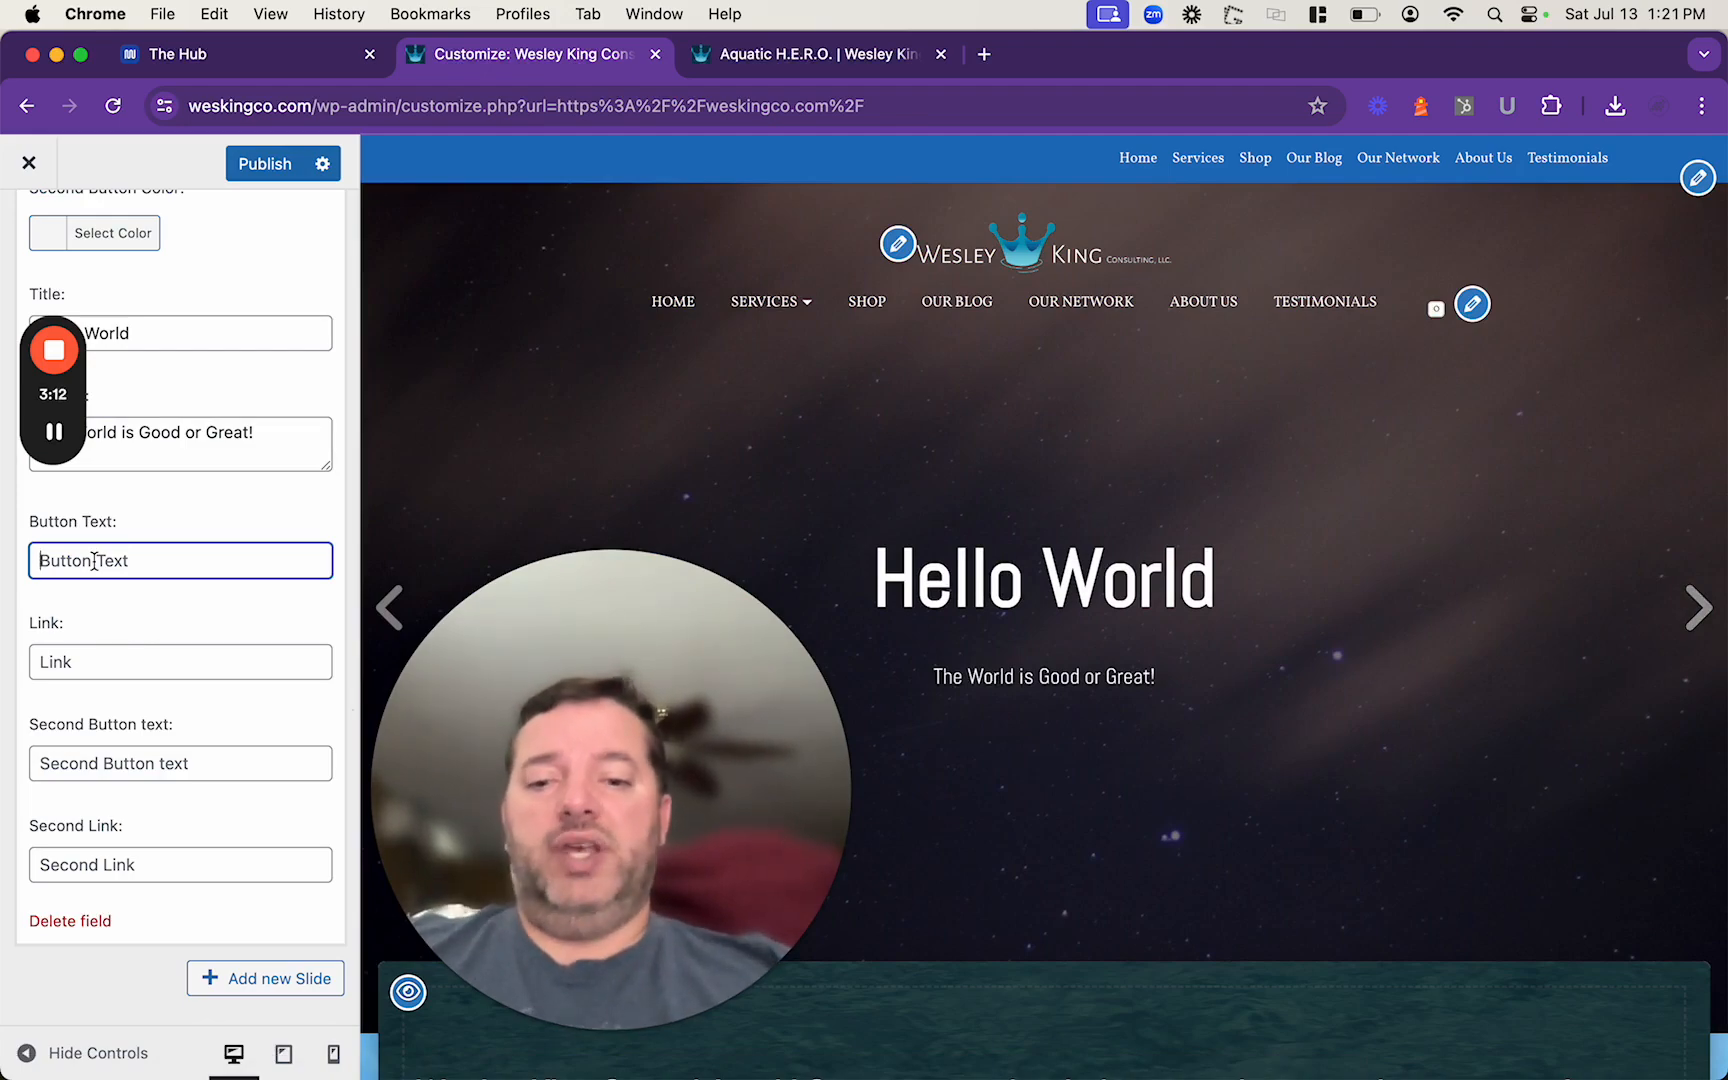
type("Say Hello")
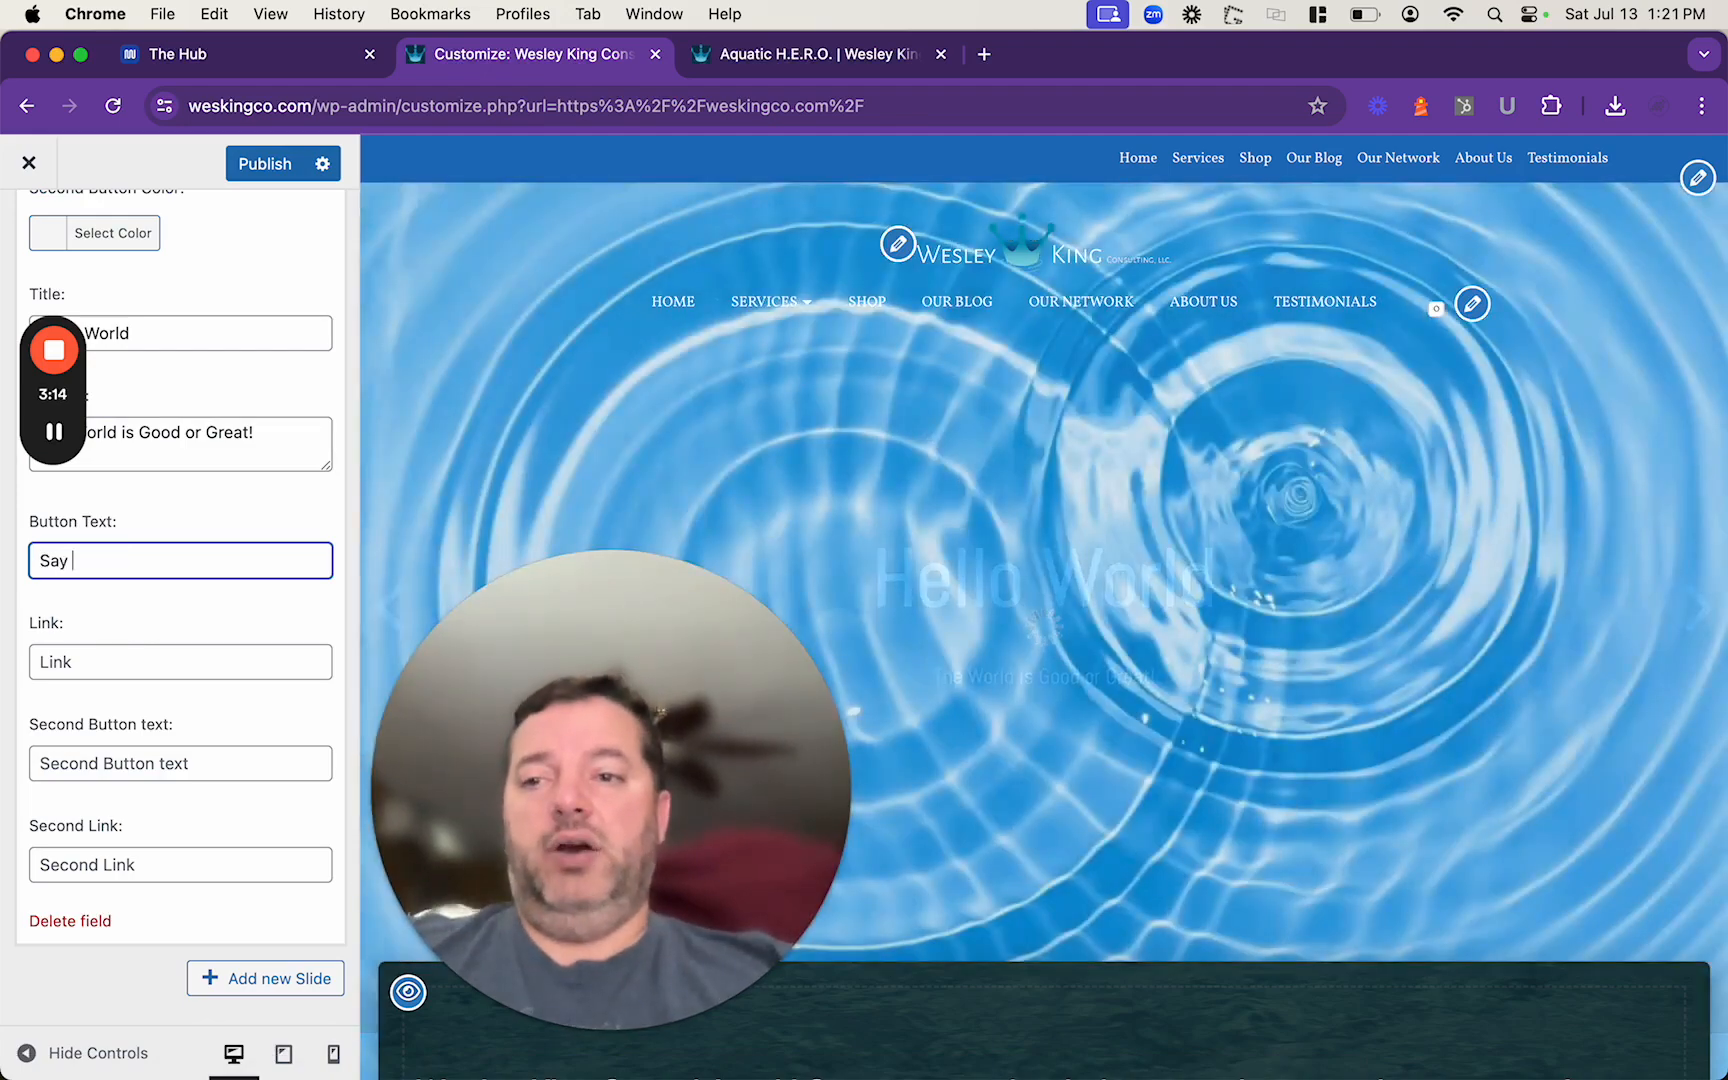
left_click(59, 772)
type("Say Goodbye")
key("shift+Tab")
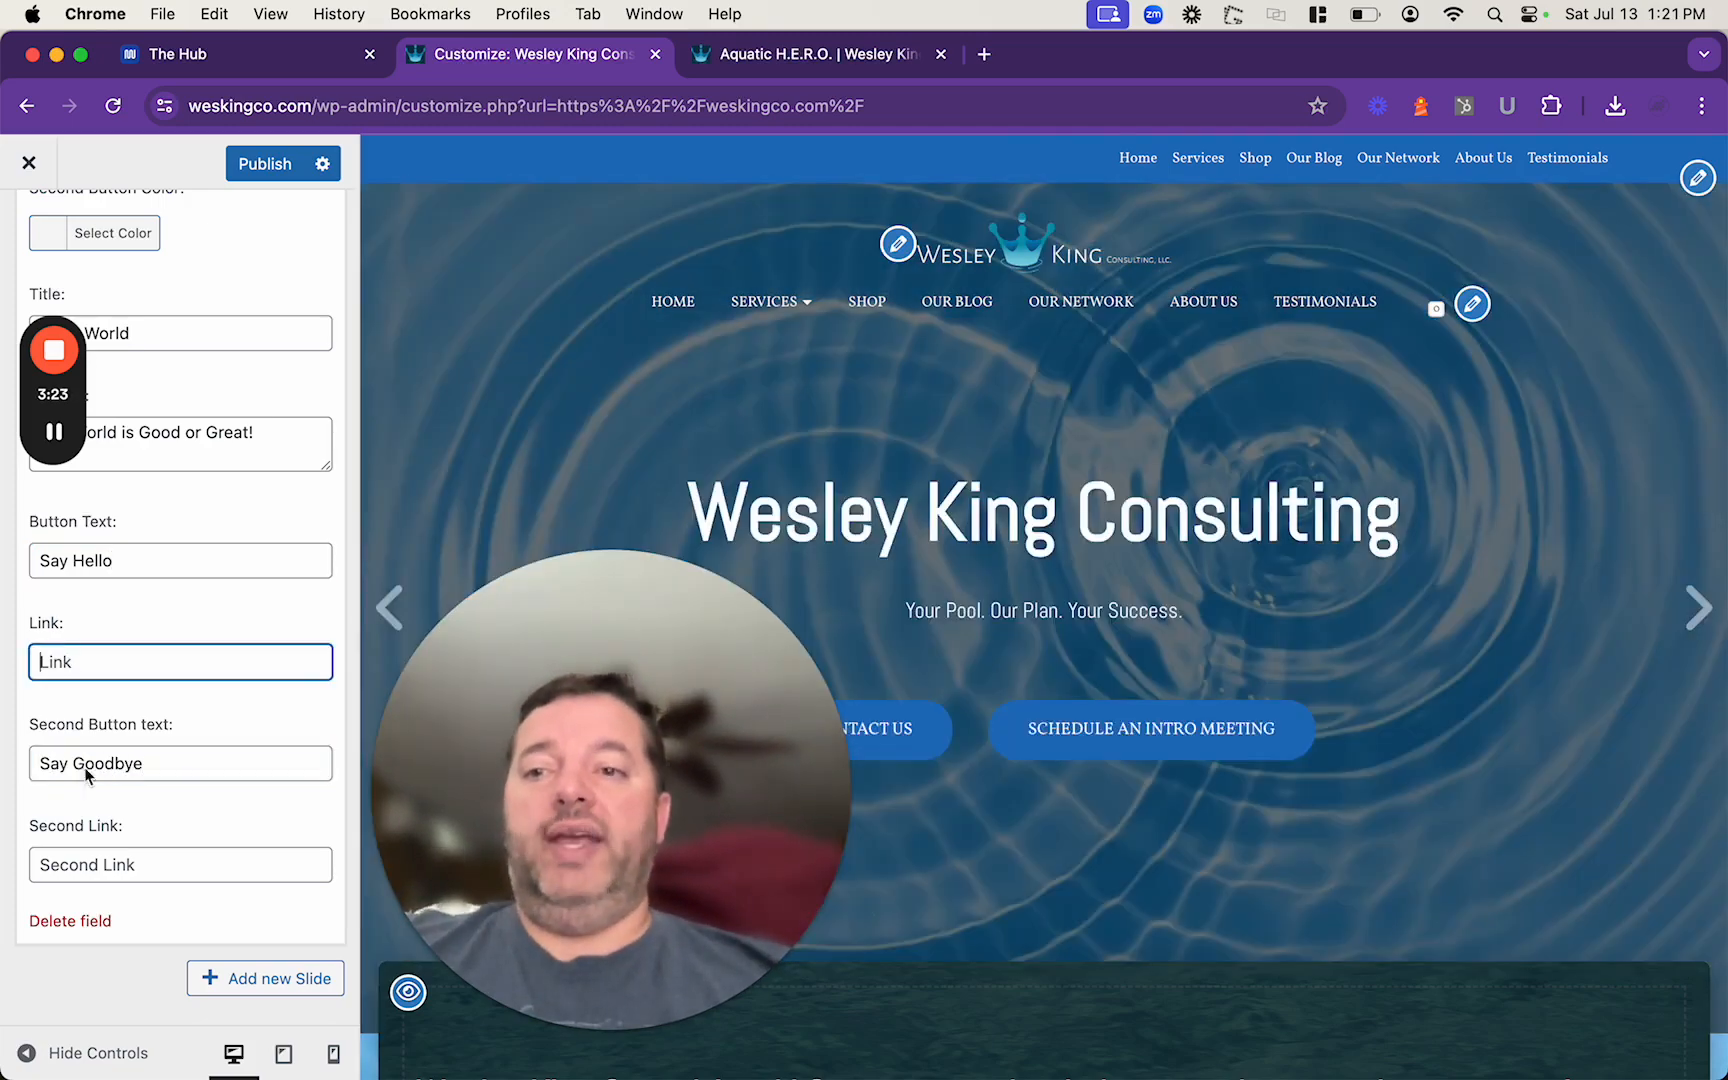
left_click(104, 854)
left_click(1698, 607)
left_click(1698, 607)
left_click(1698, 607)
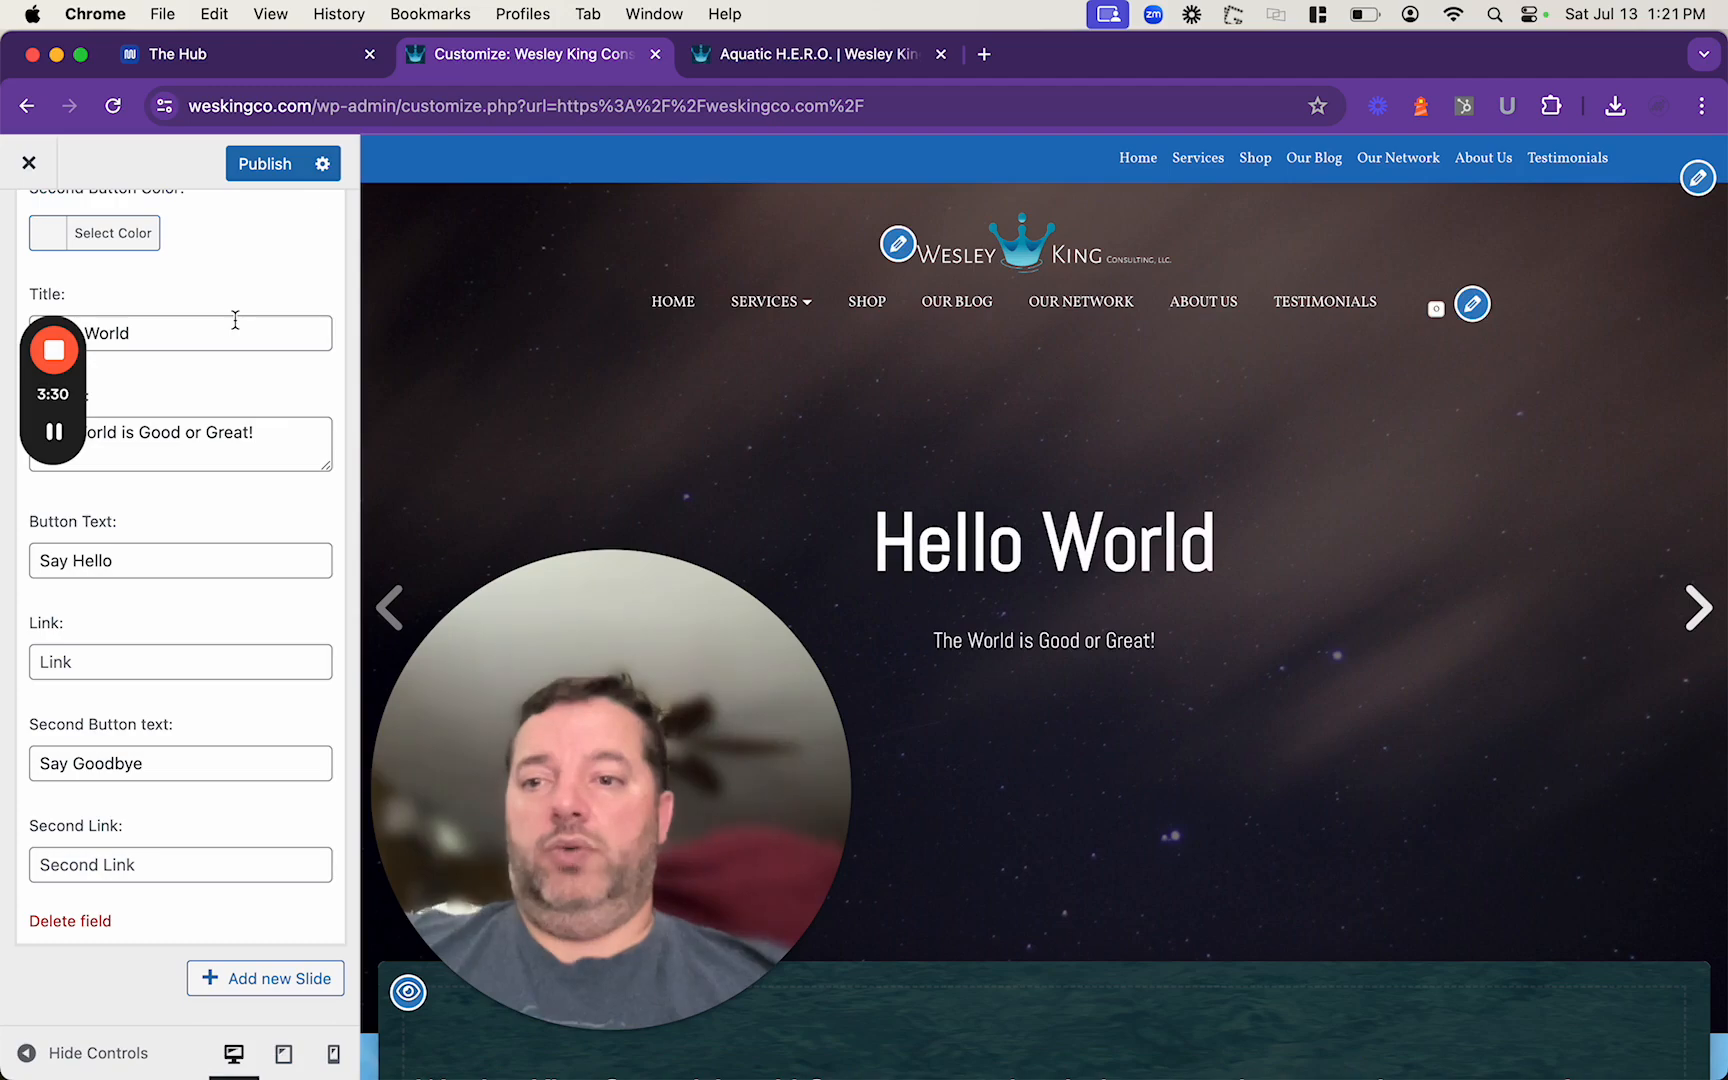
left_click(85, 664)
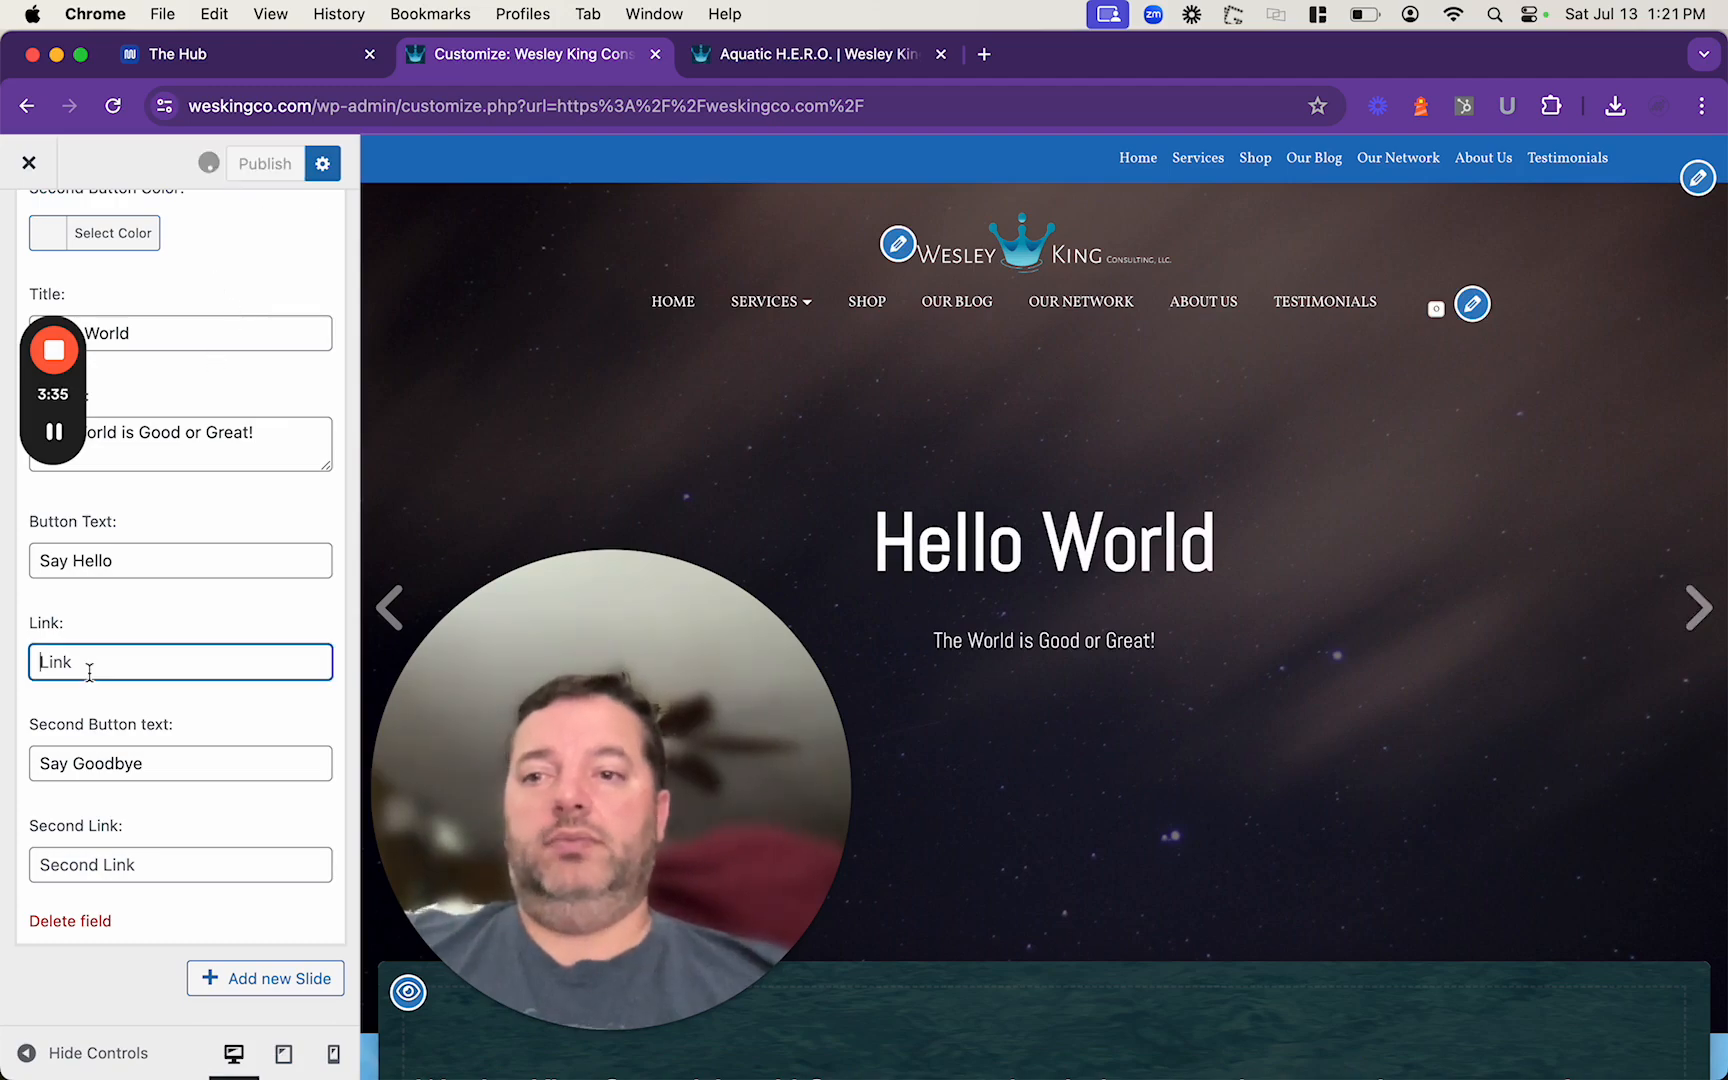
type("htt")
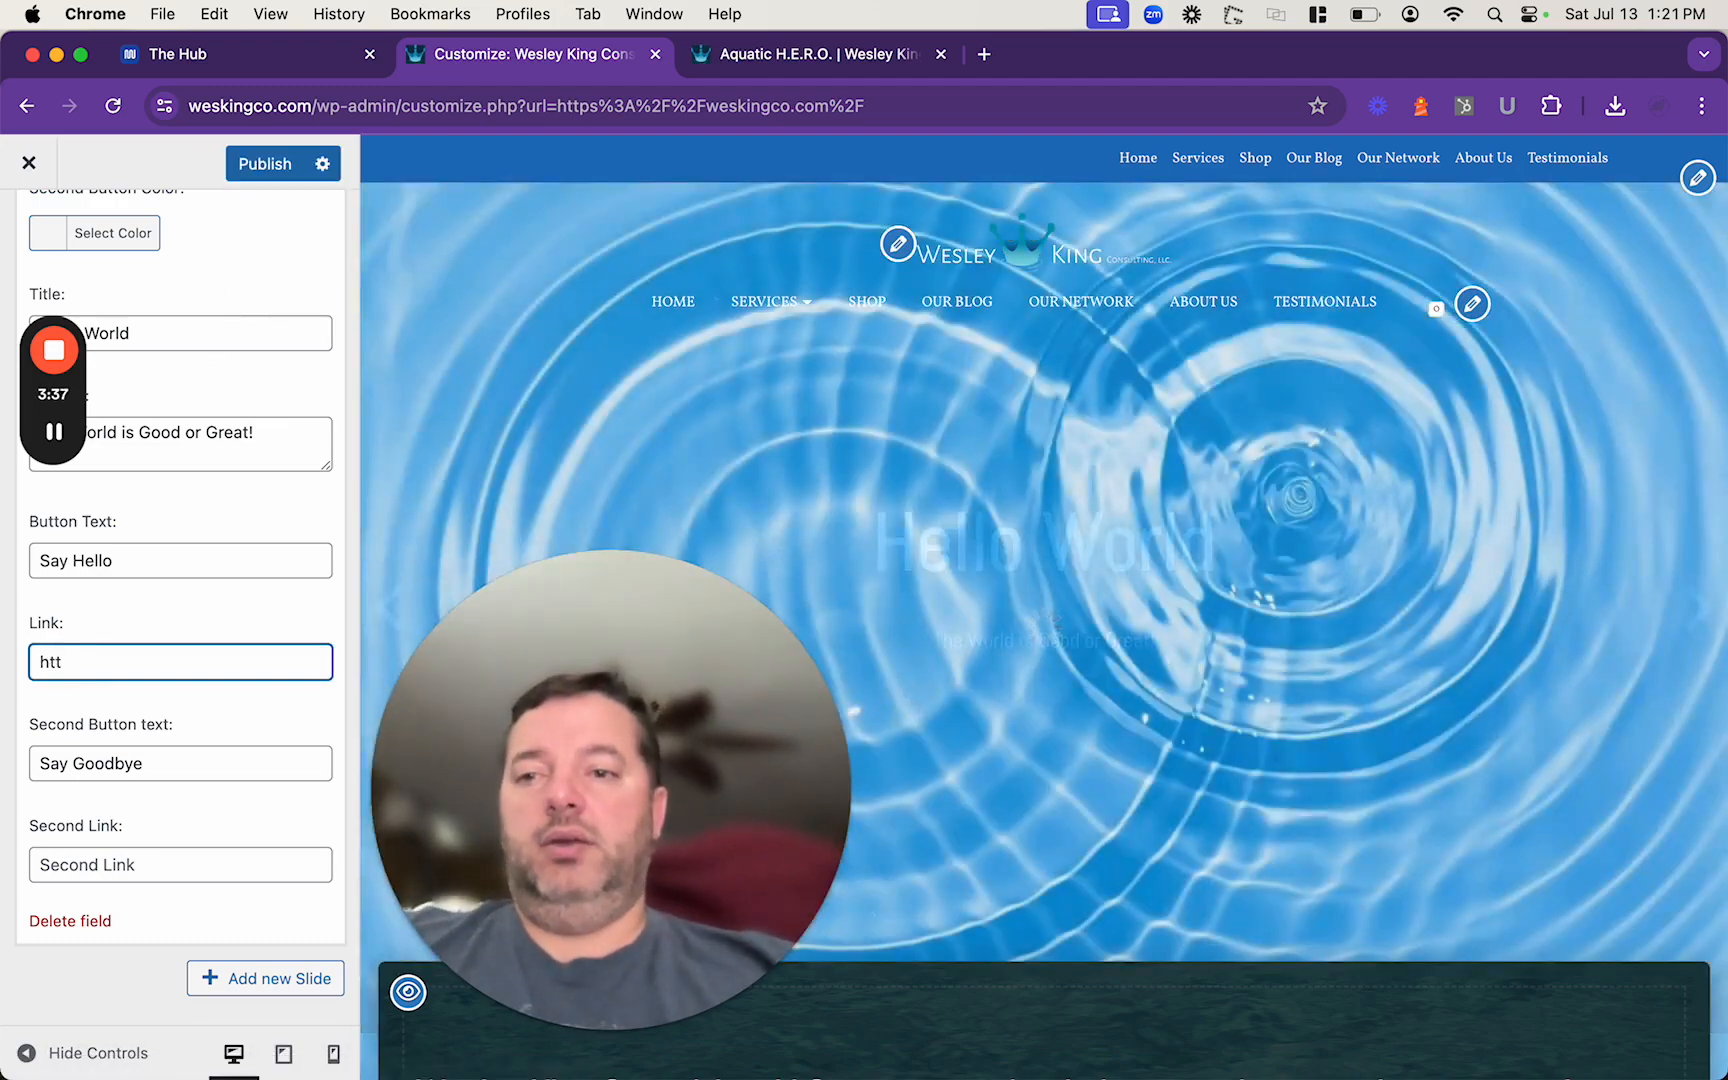
type("ps://cybergrpaes.com")
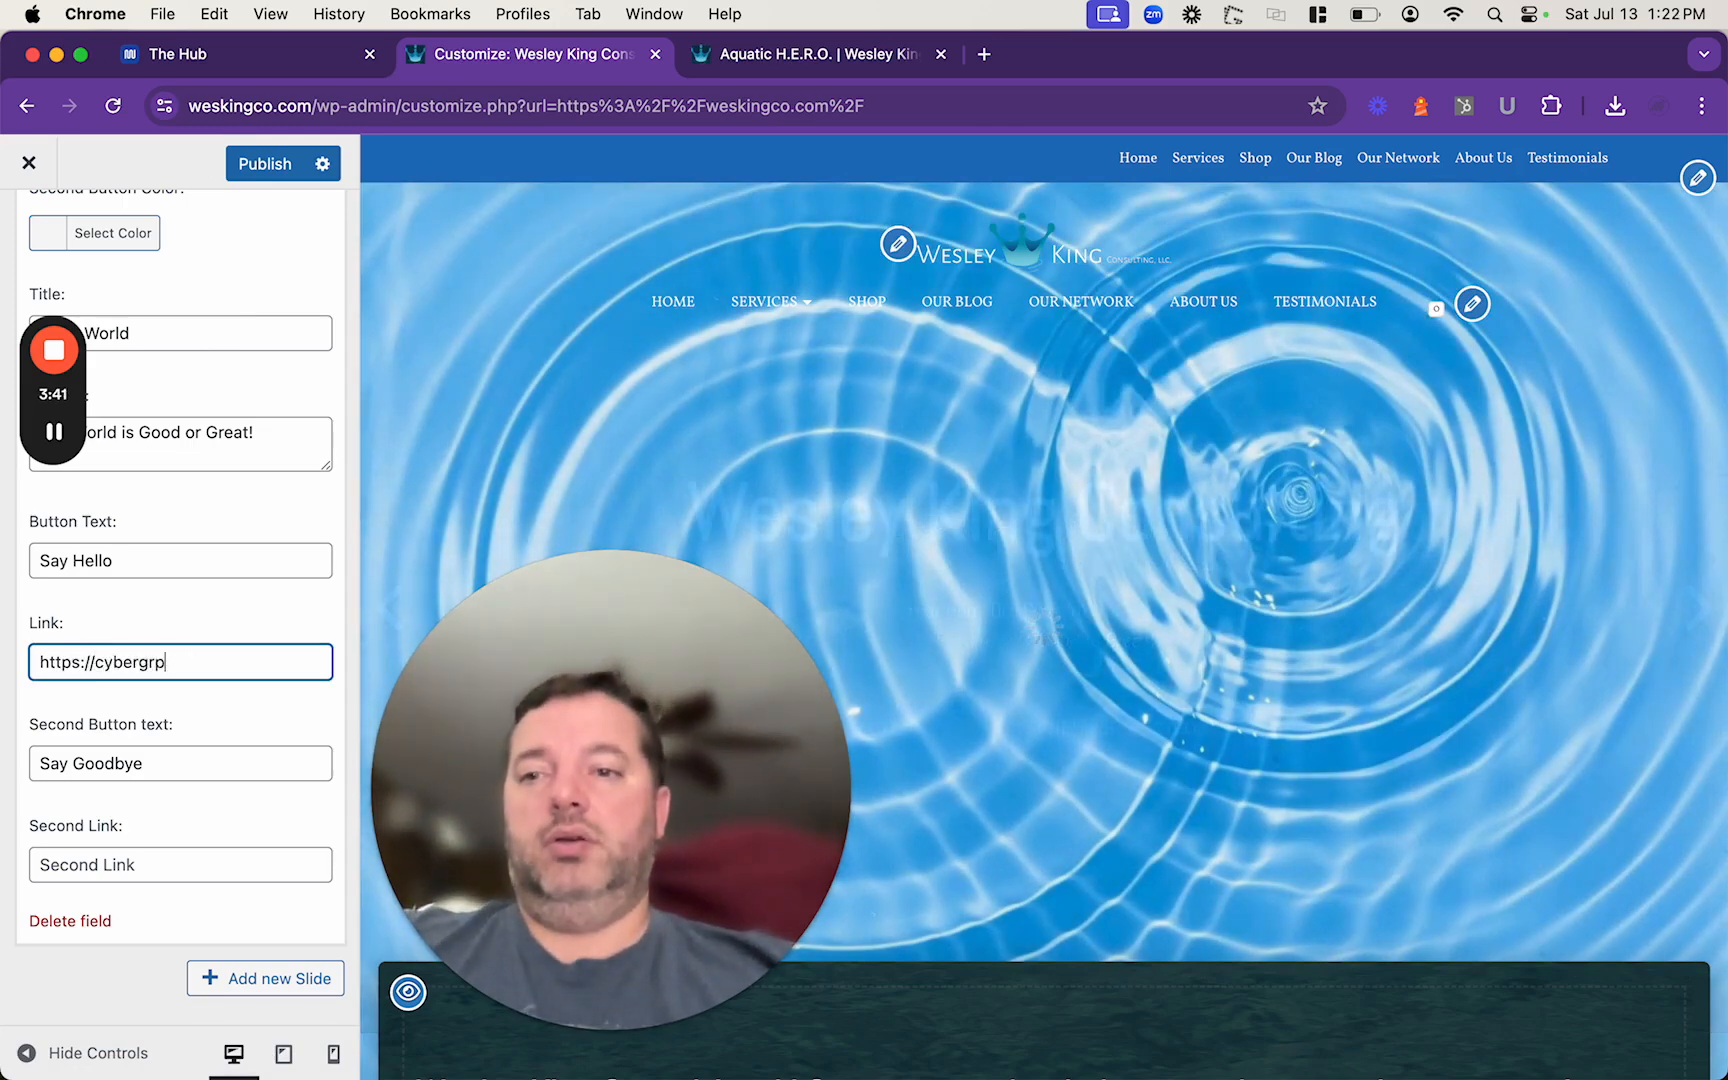
triple_click(106, 658)
key("cmd+c")
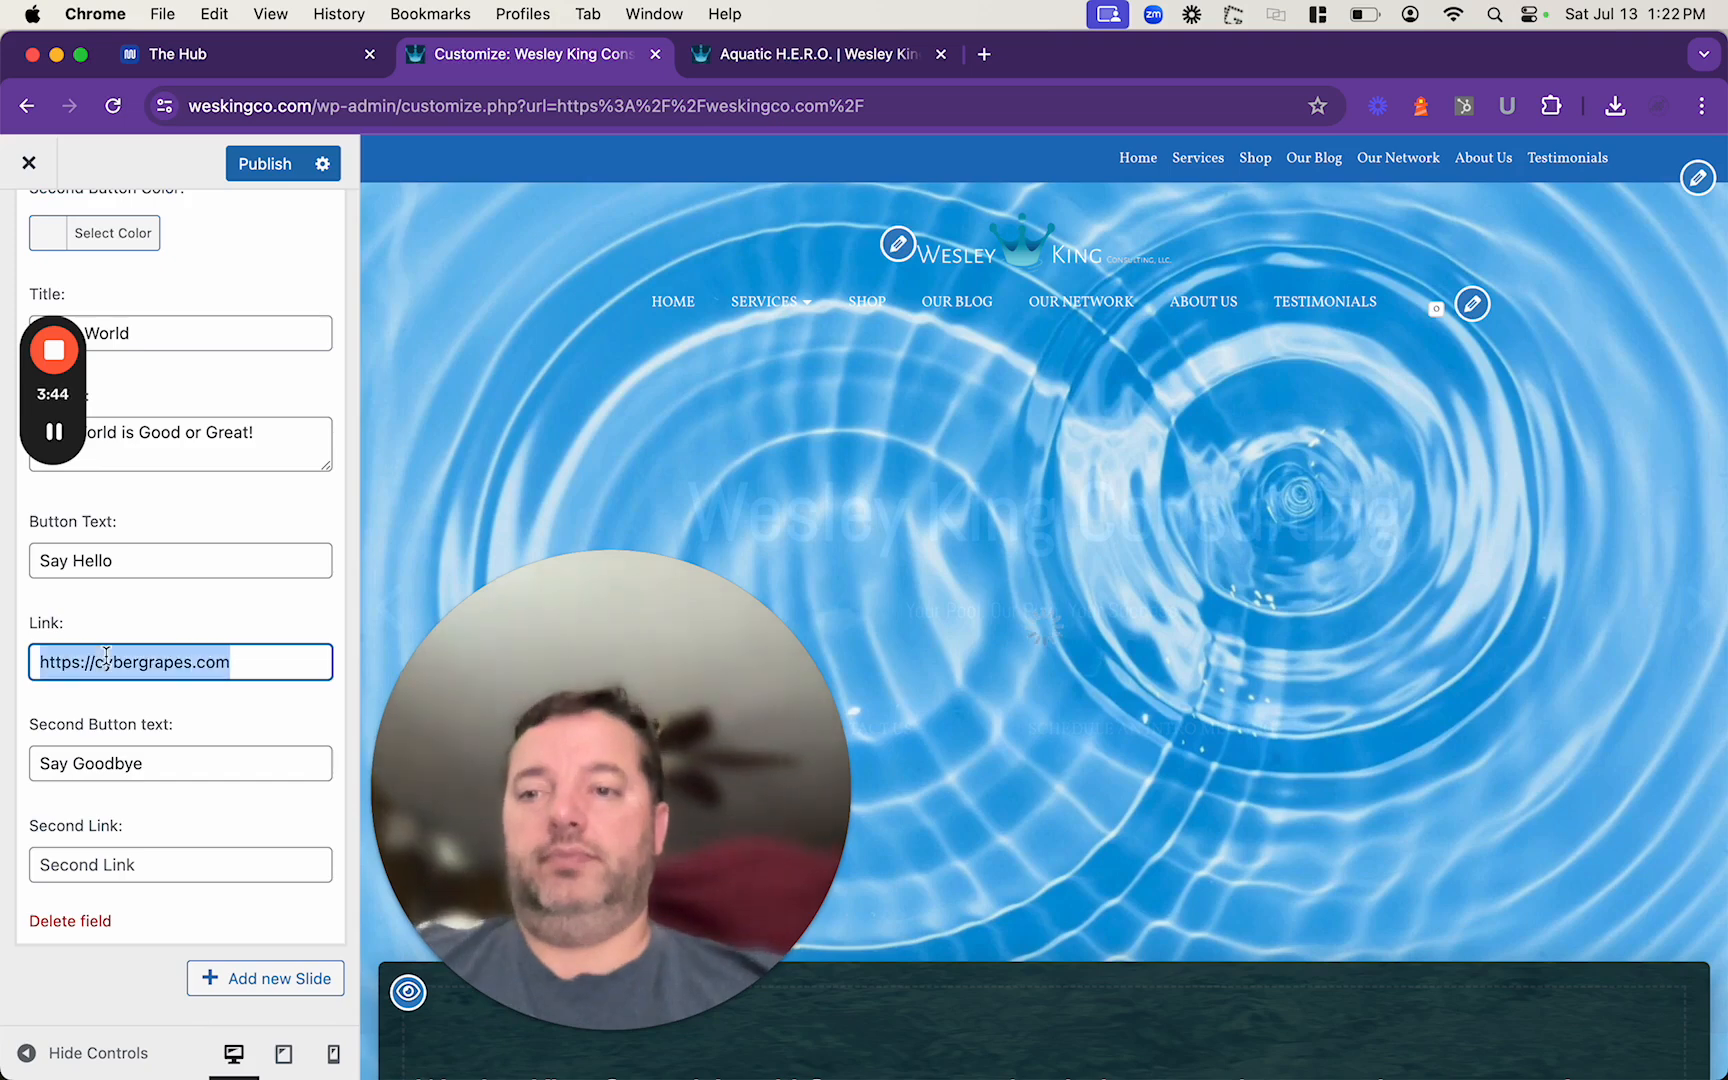
left_click(108, 865)
key("cmd+v")
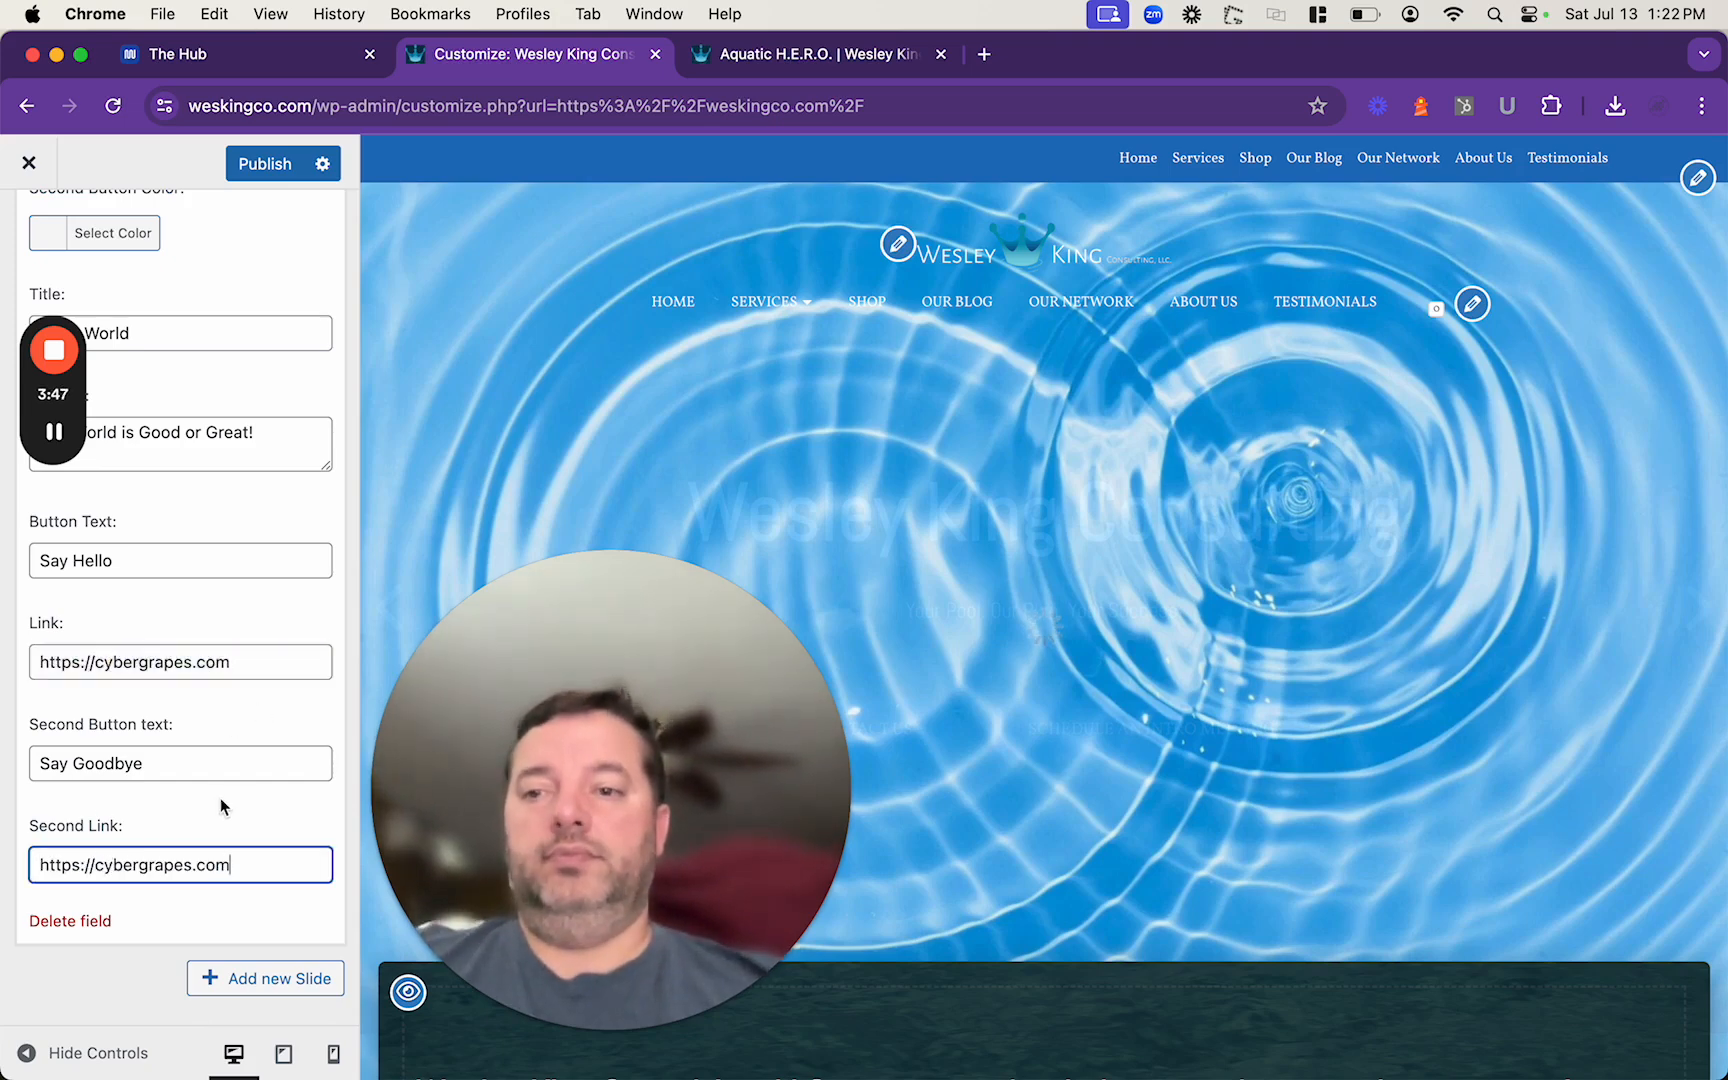
left_click(265, 163)
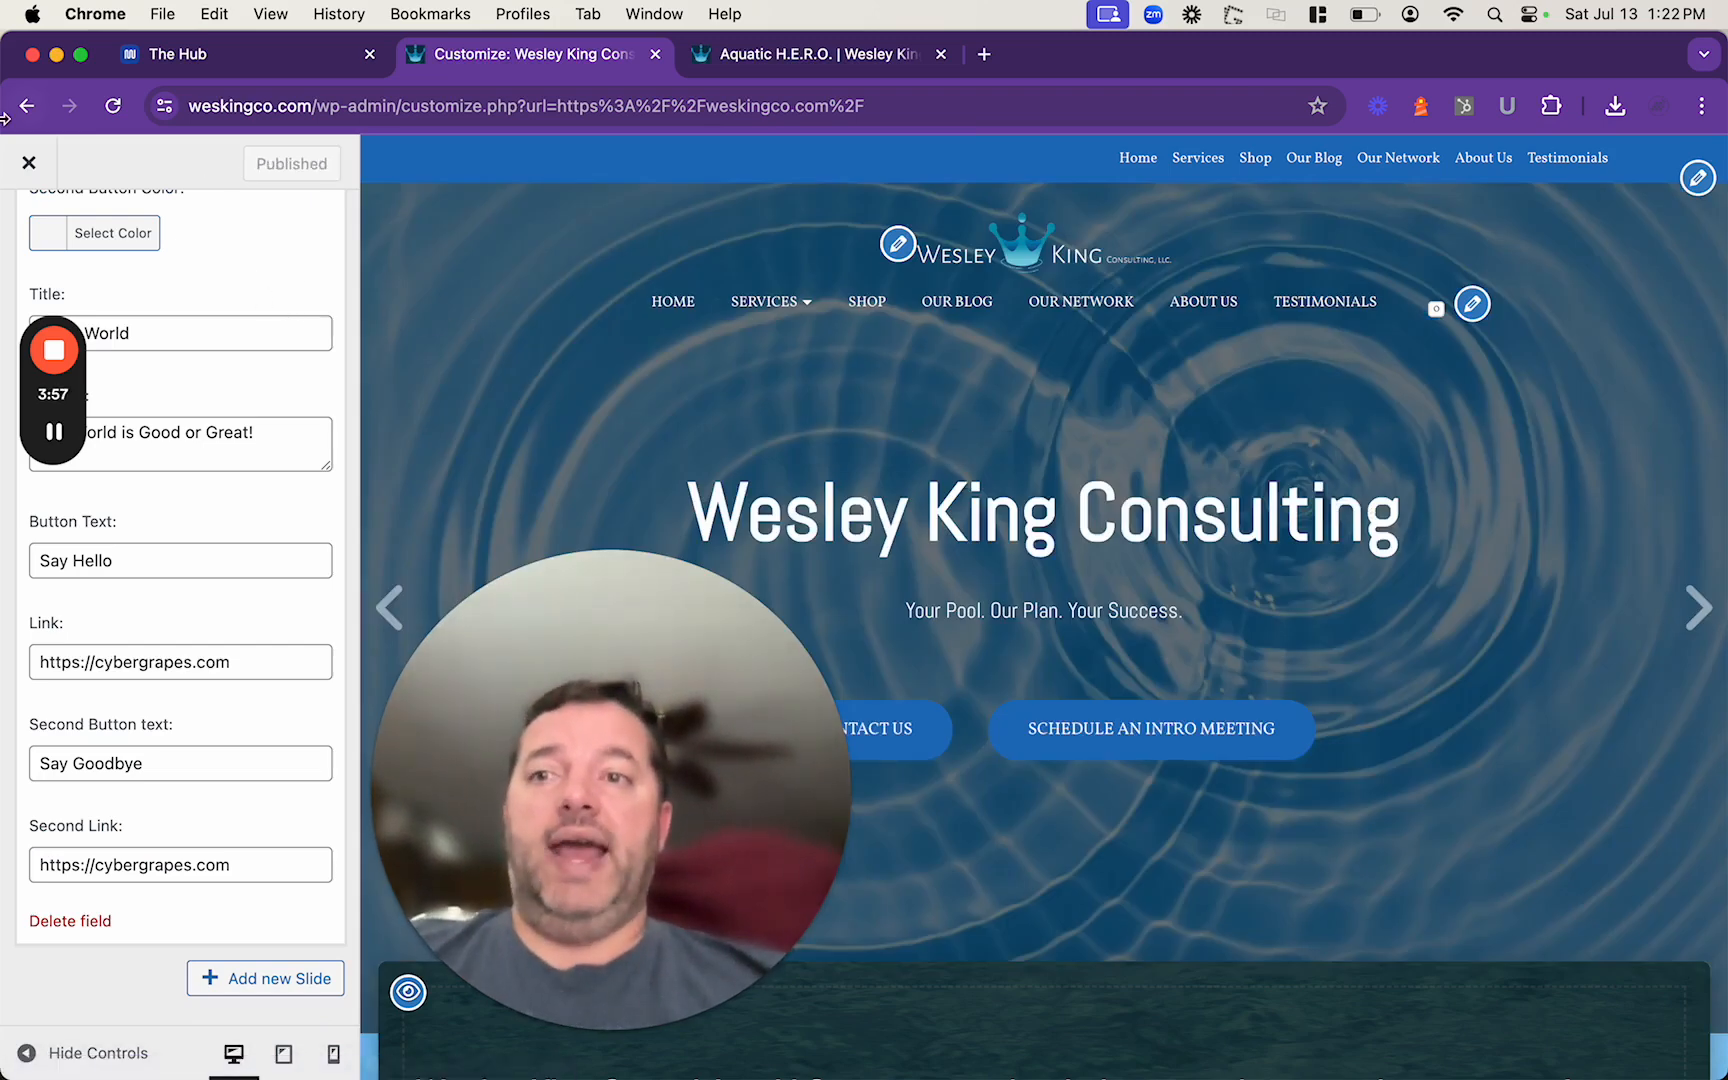
Leave the customizer and browse the header slides on the live front page.
left_click(29, 165)
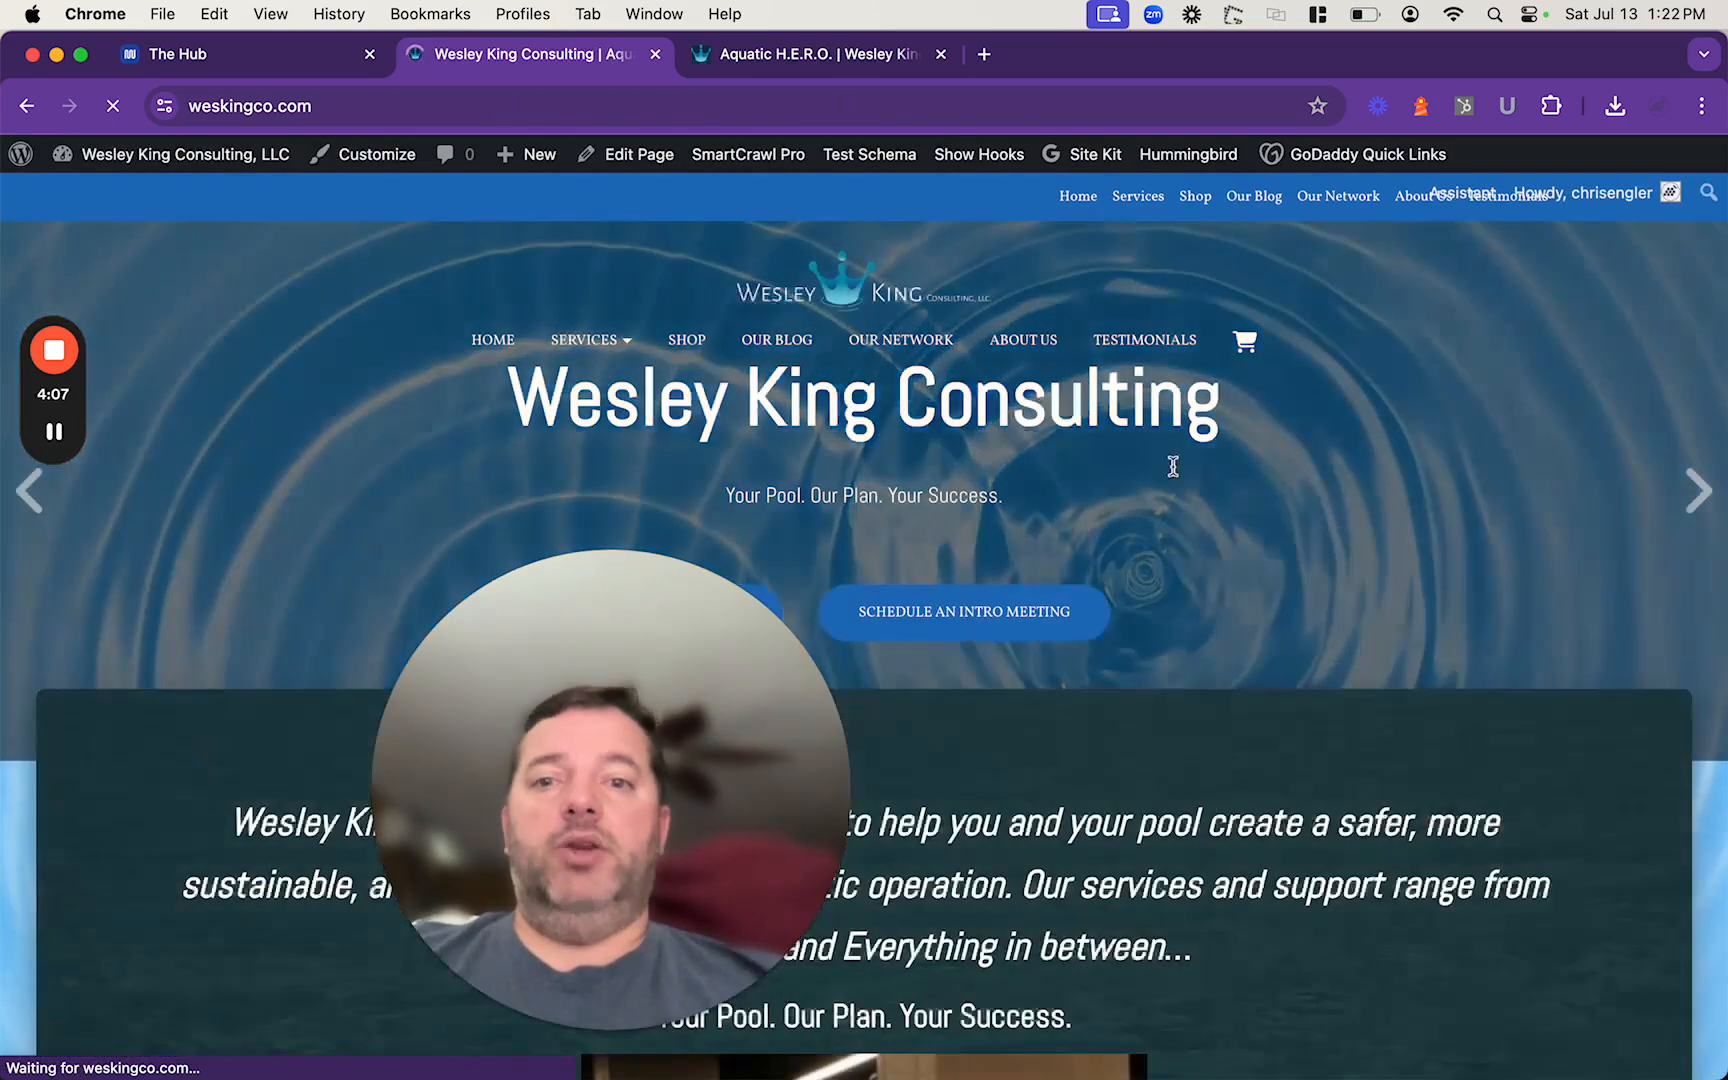
left_click(1698, 492)
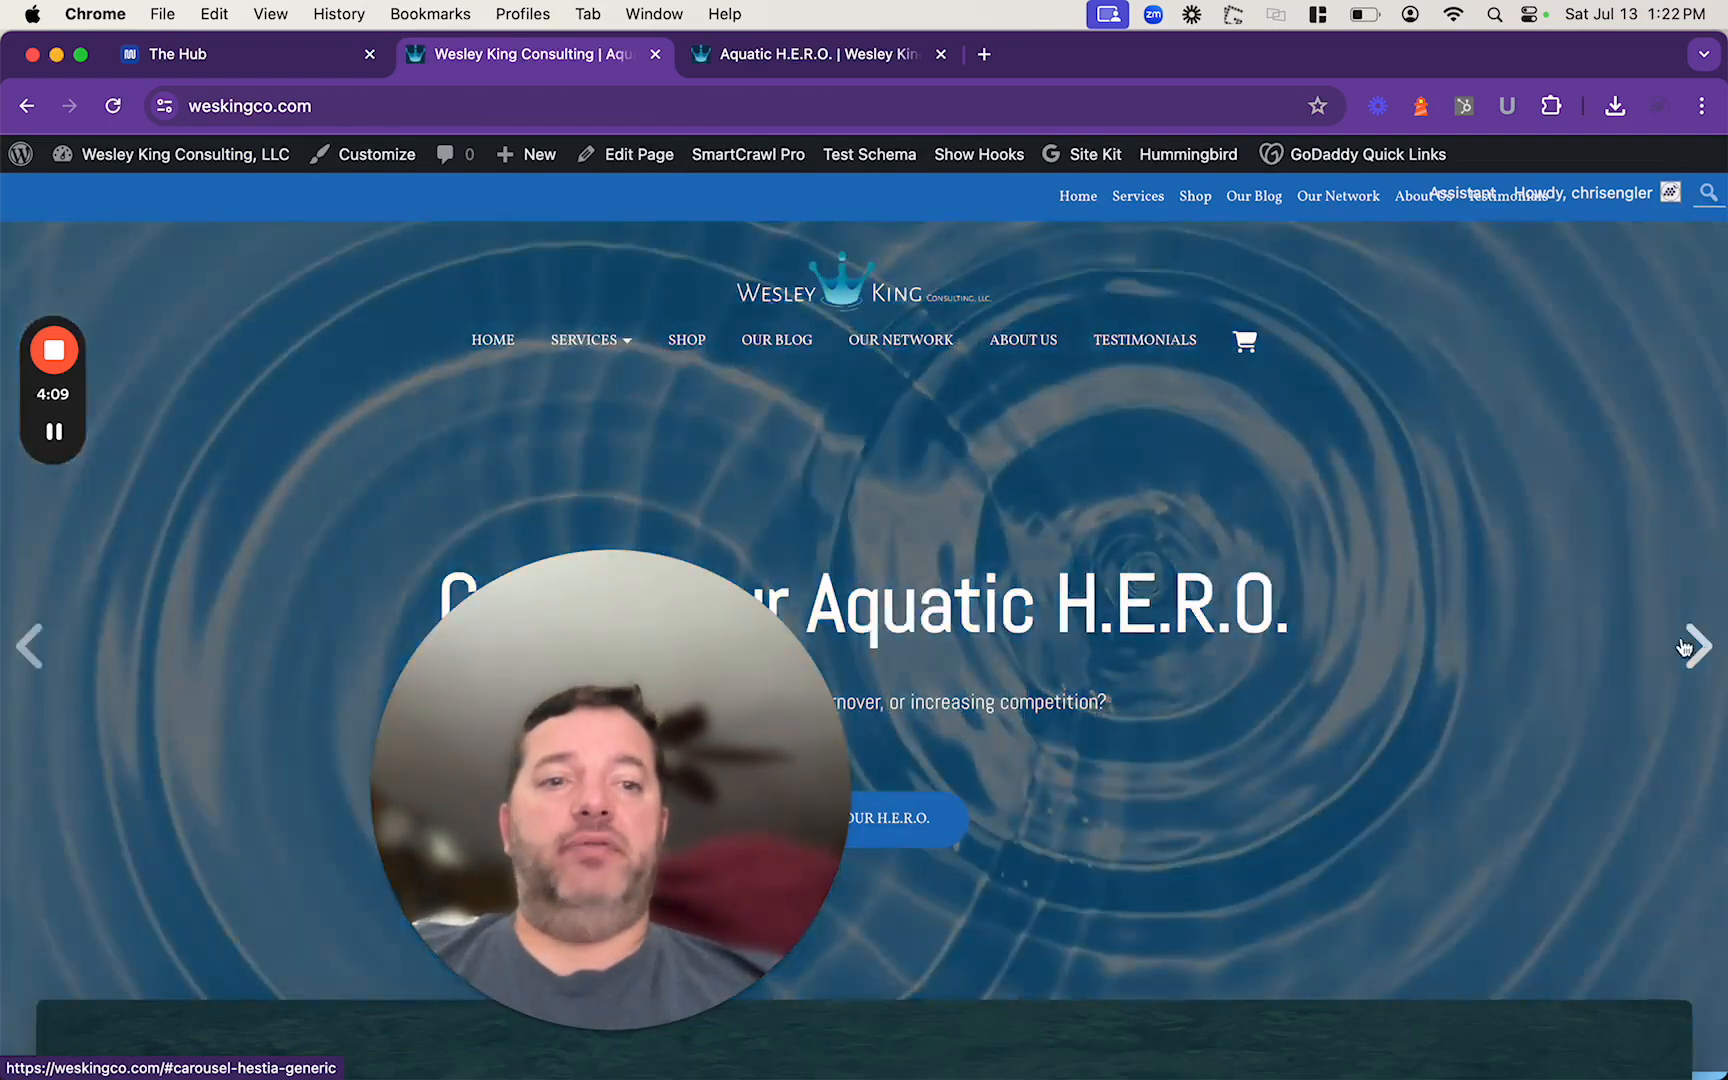
left_click(1682, 602)
left_click_drag(579, 637, 260, 612)
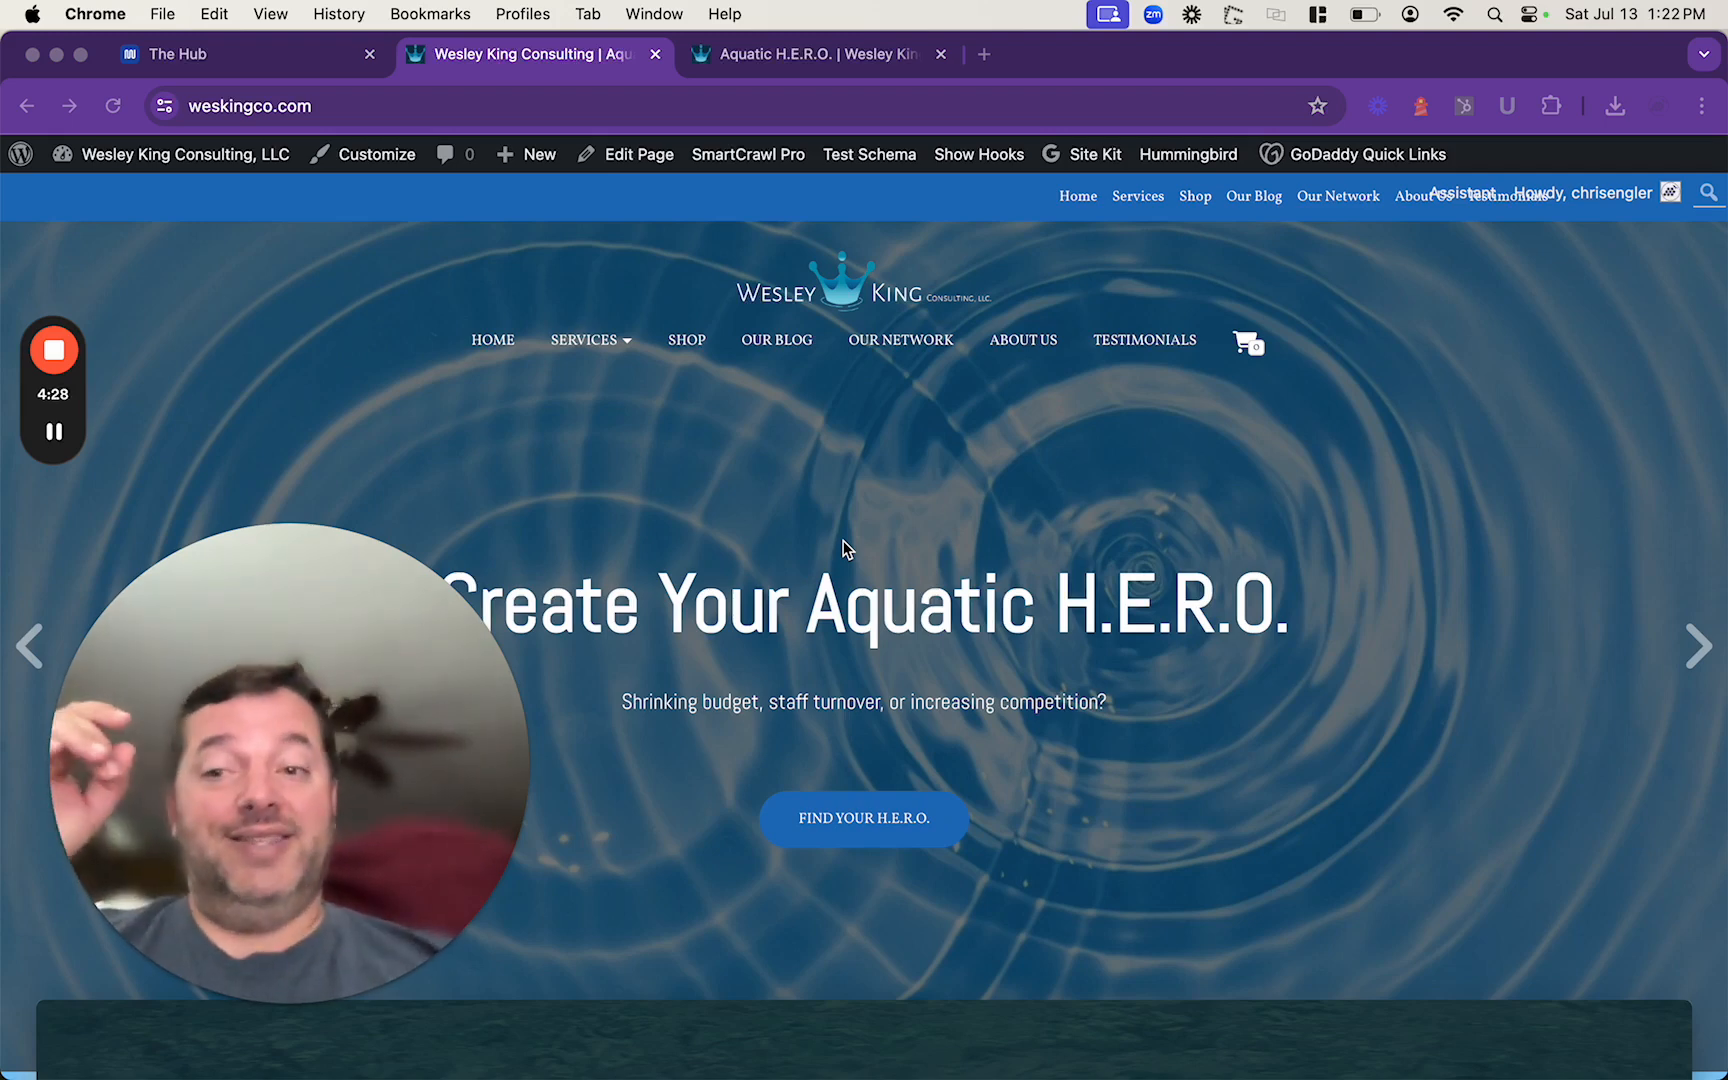
Open the Aquatic H.E.R.O. page for editing and bring its Page Settings into view.
left_click(821, 63)
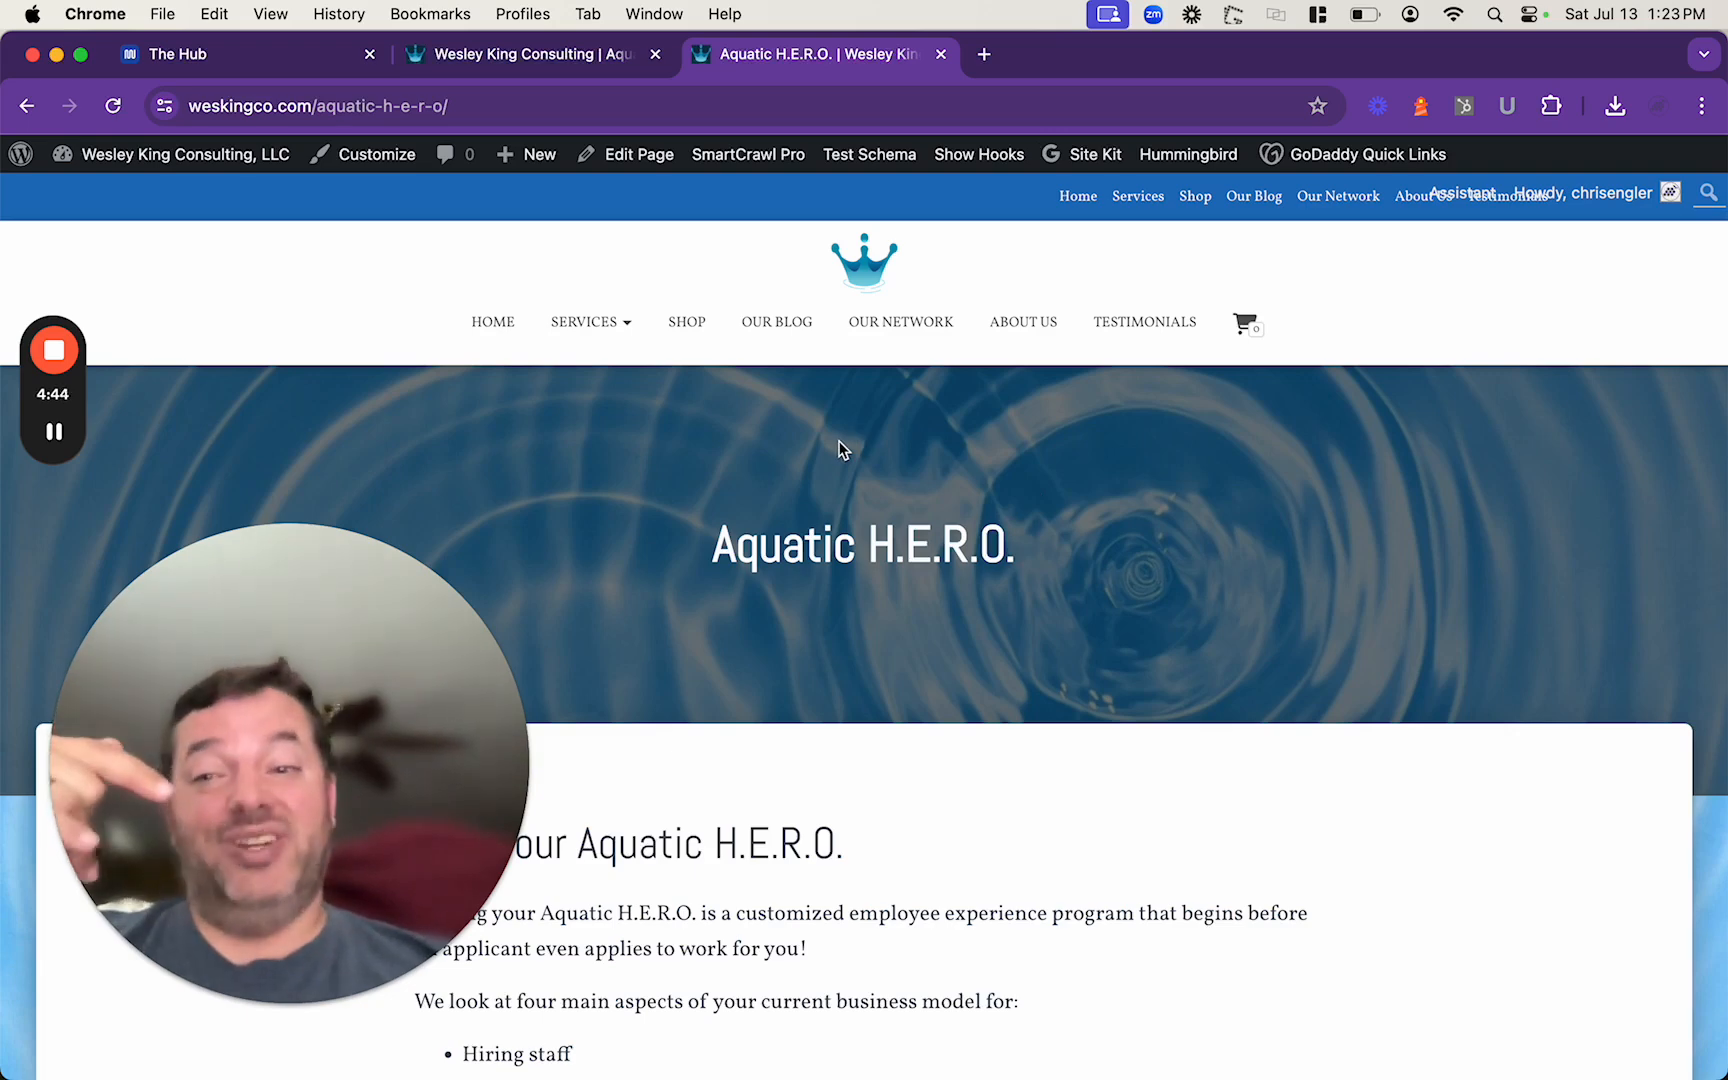
left_click(631, 156)
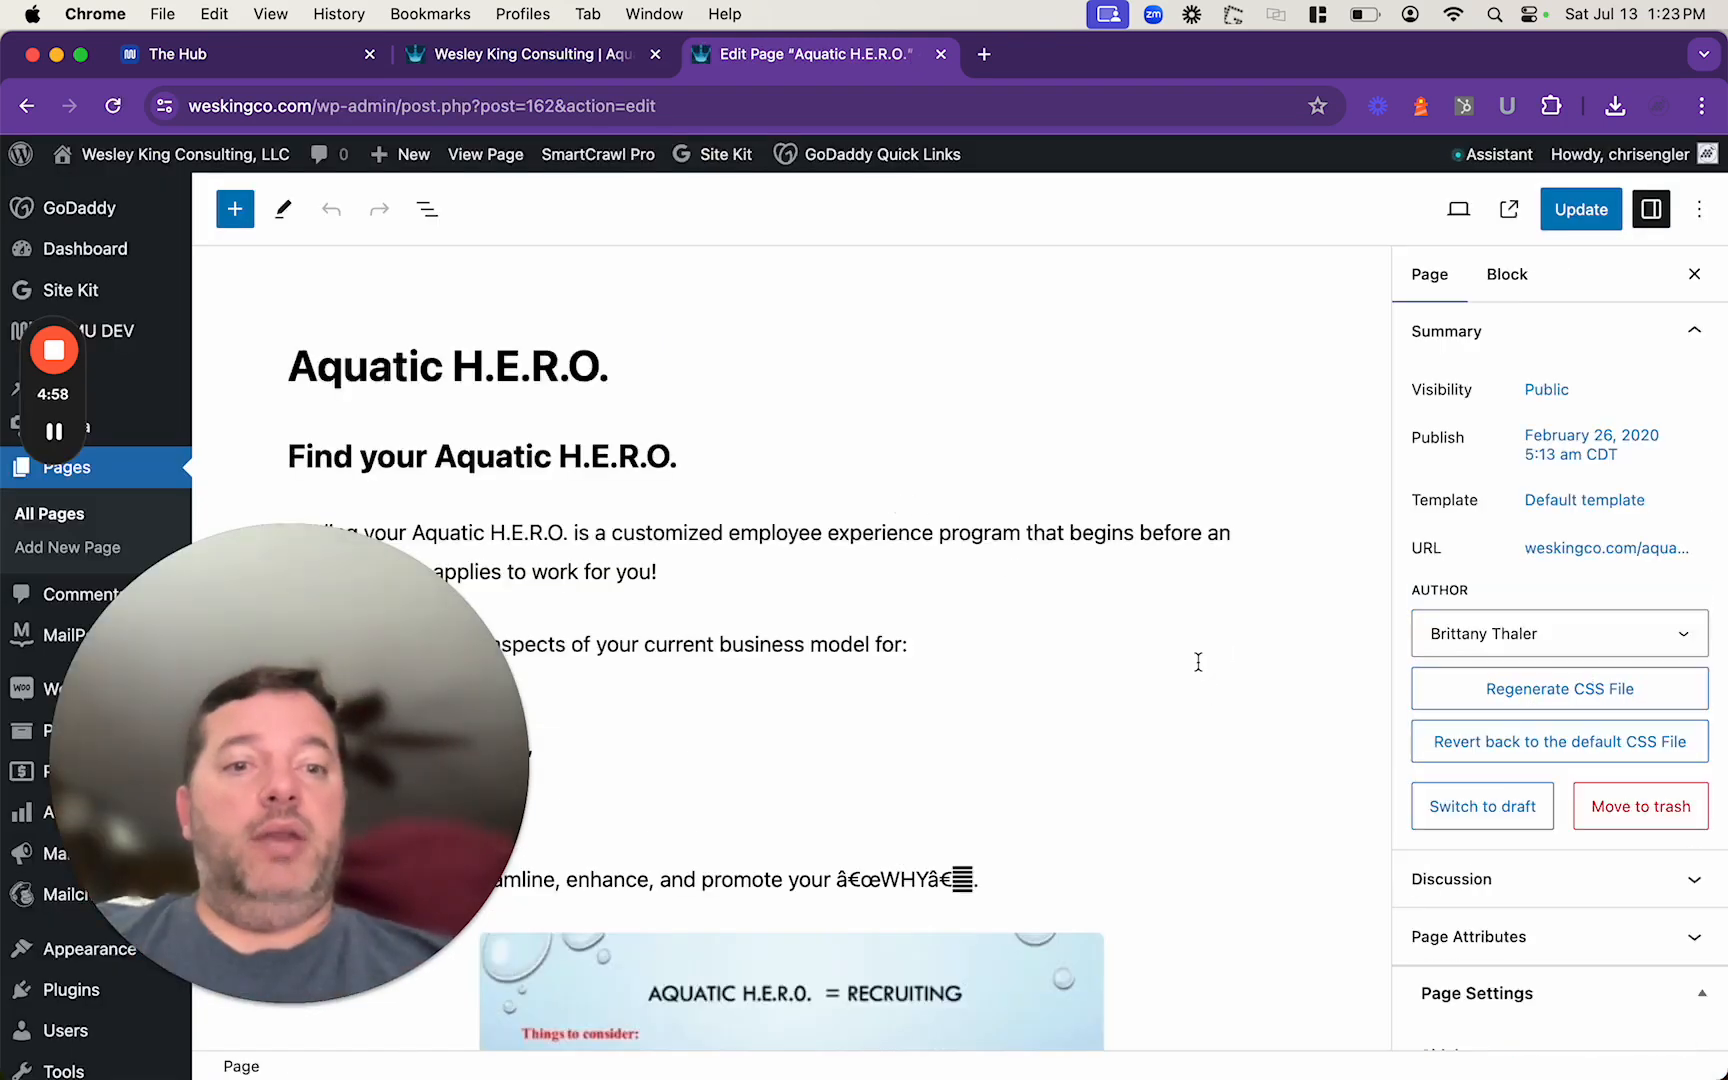
scroll(1517, 655, "down", 10)
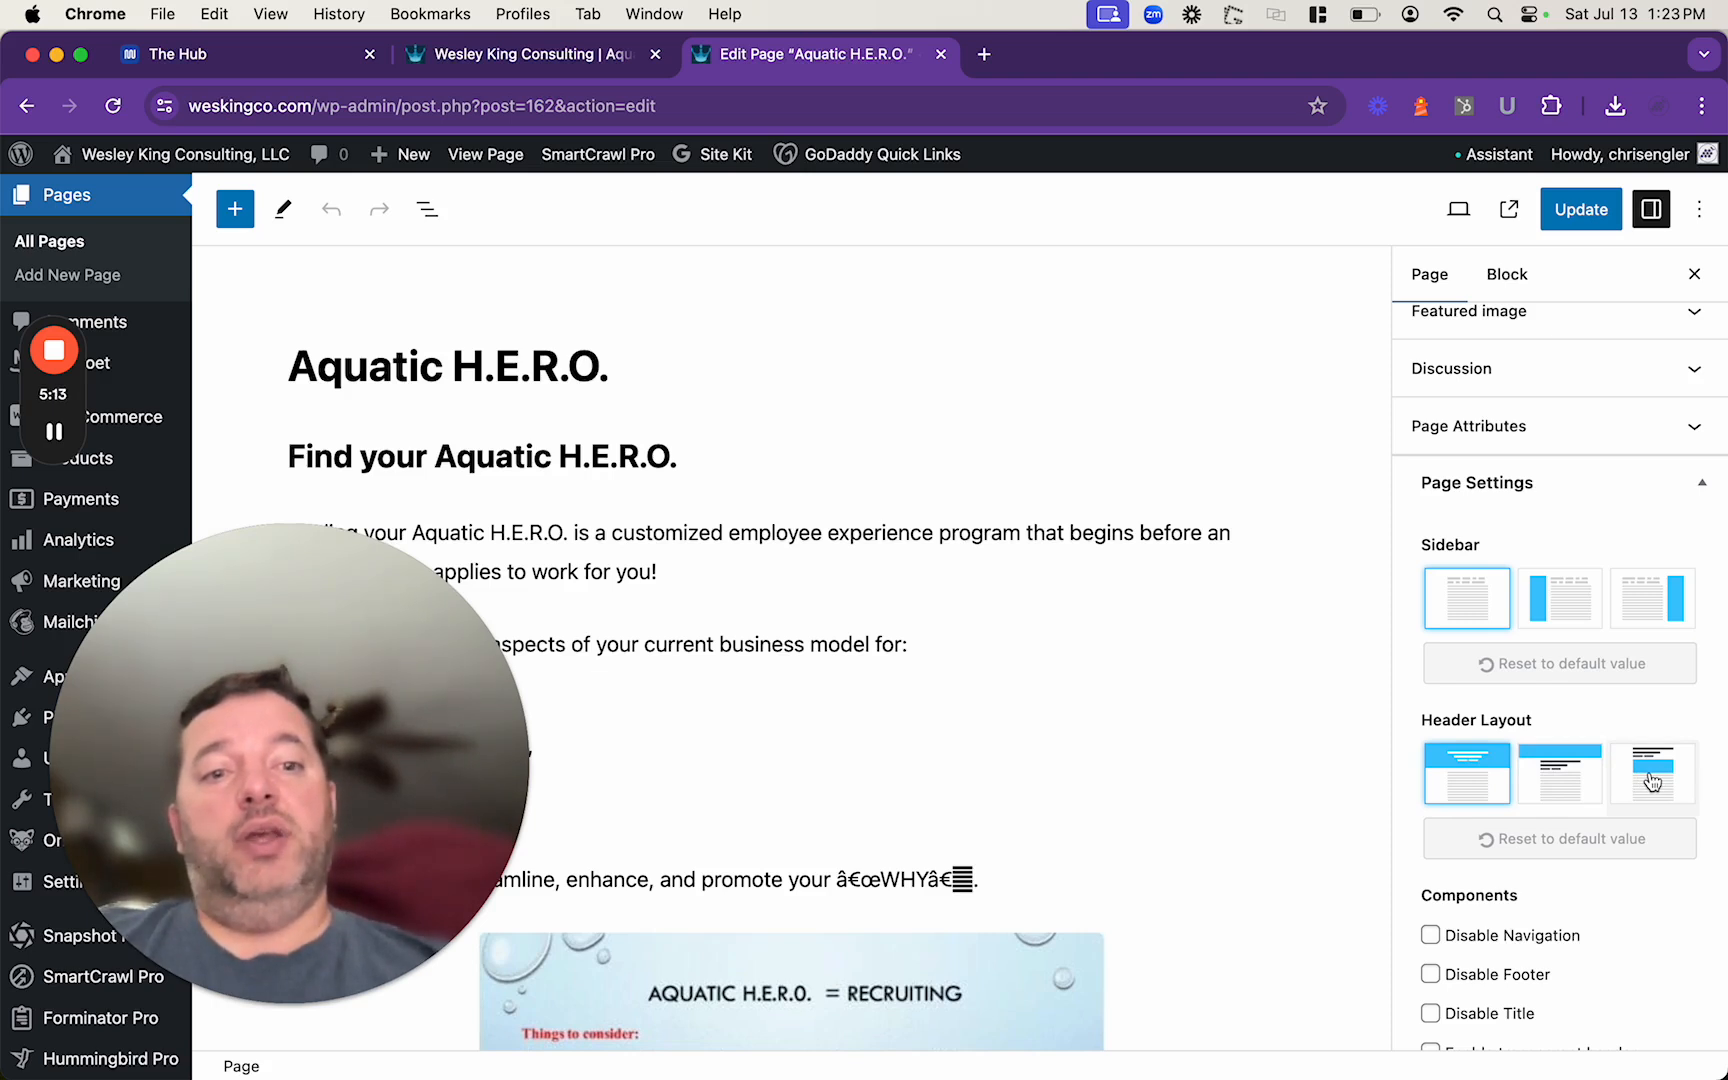
Set the page's Header Layout to the second option, with the title in the content below the header band, and update the page.
left_click(1545, 776)
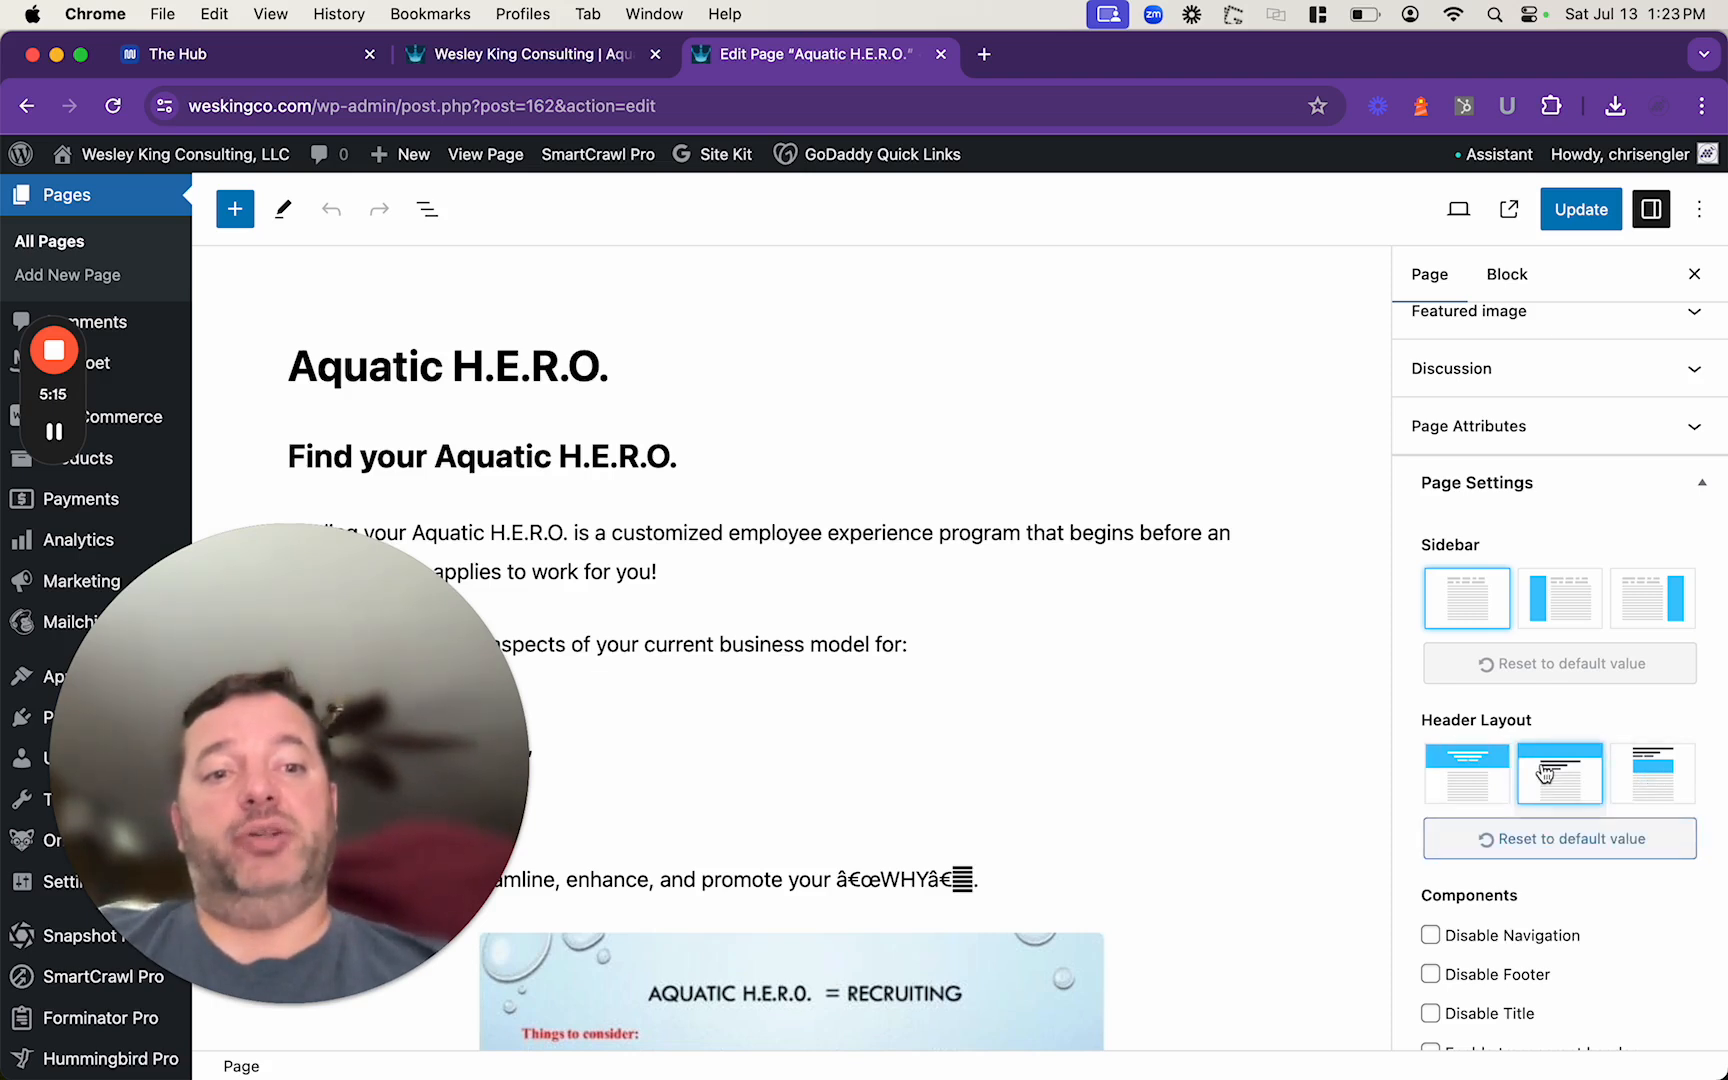
left_click(1472, 770)
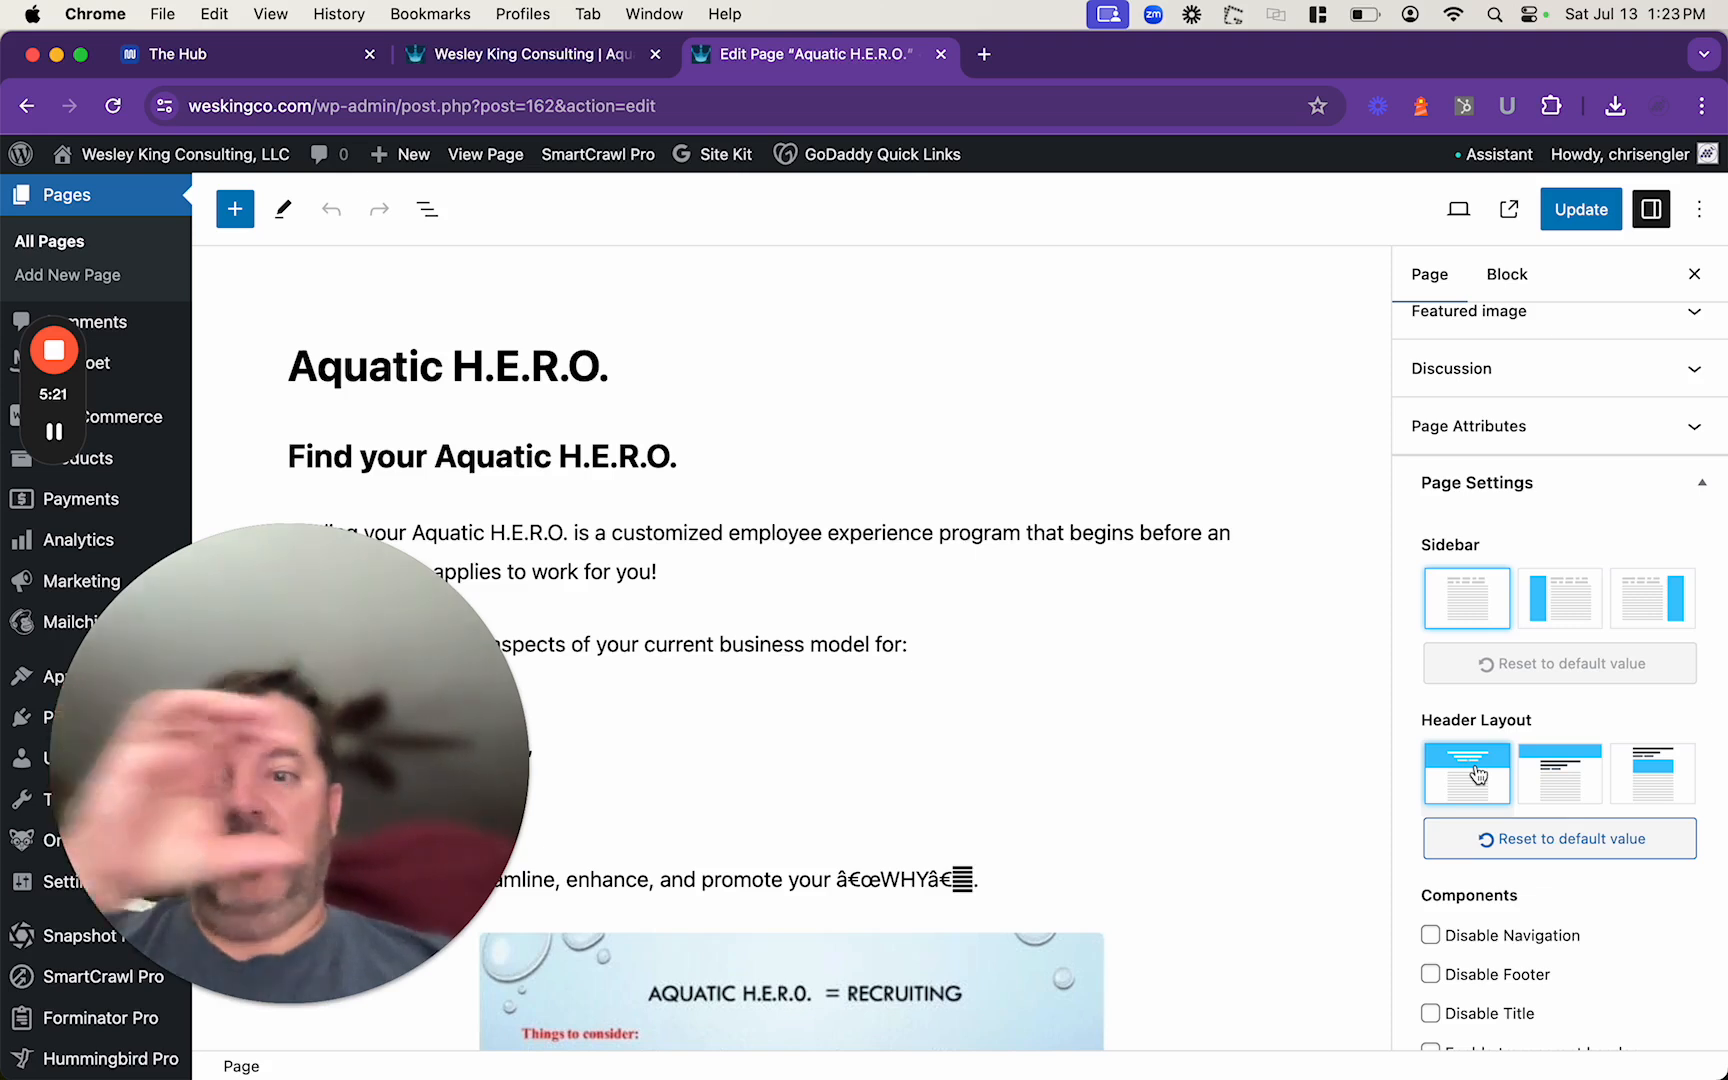
left_click(1574, 781)
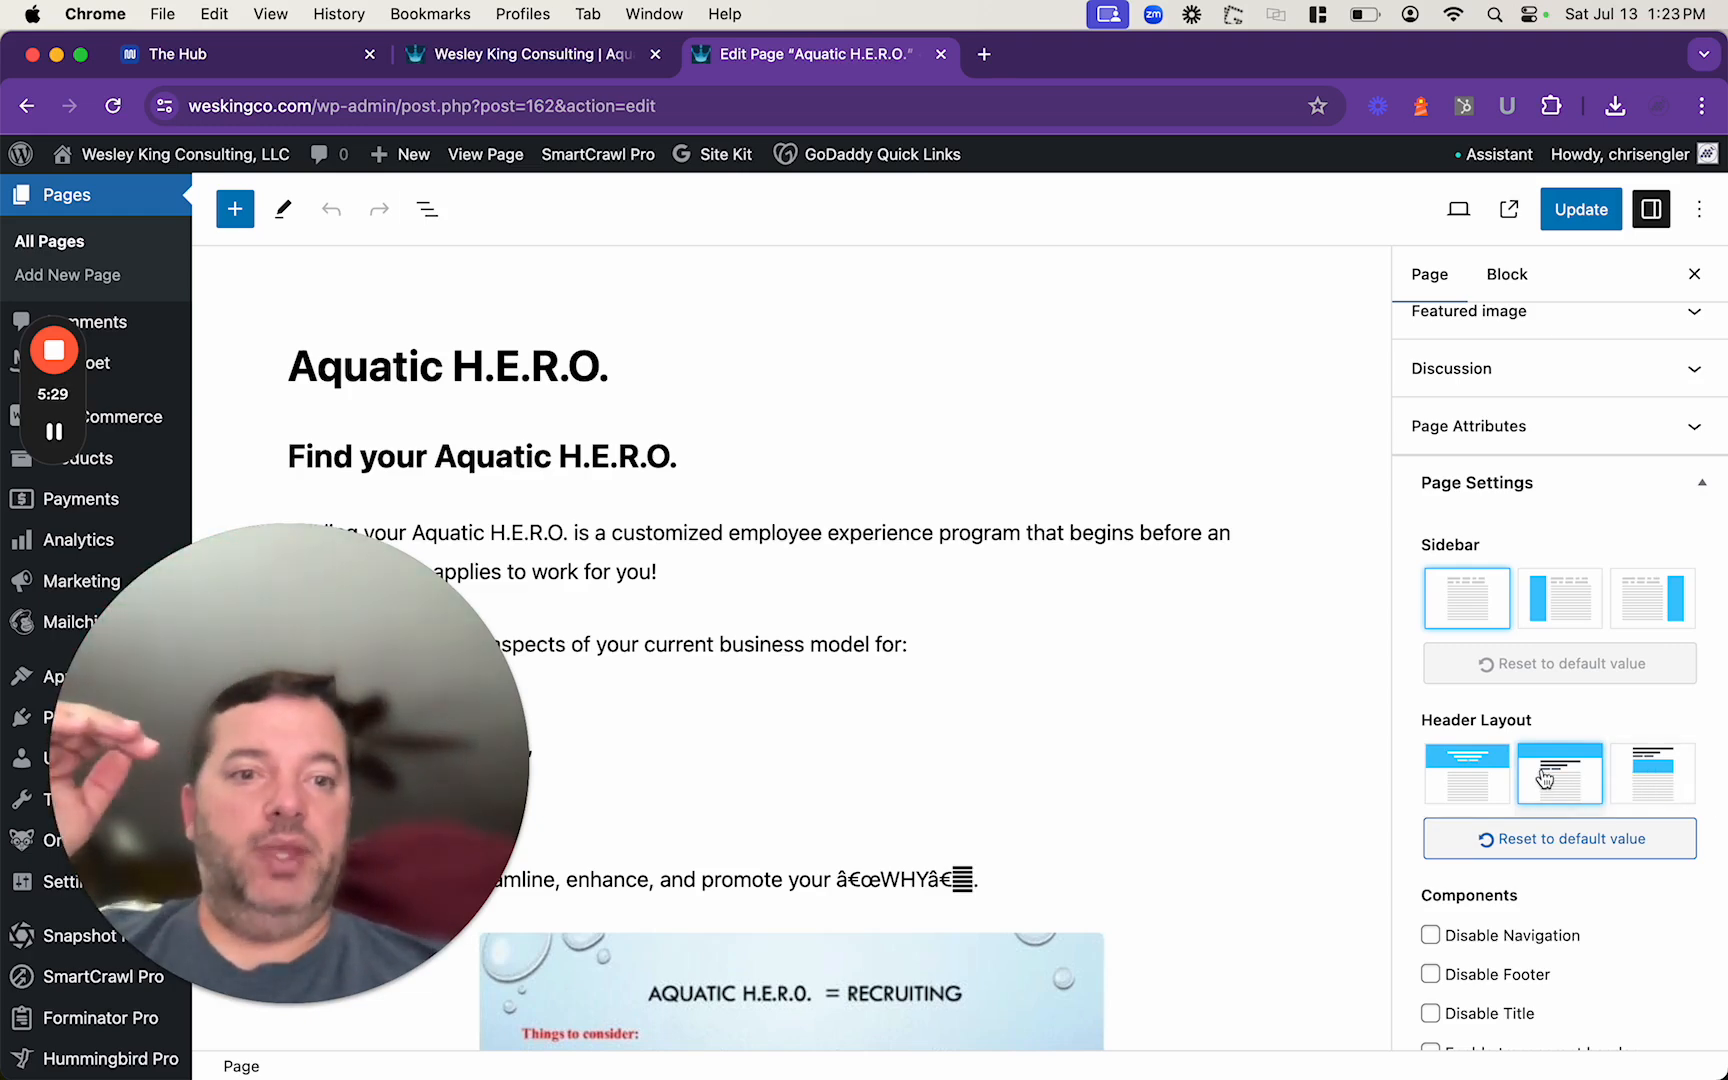
scroll(1563, 775, "down", 2)
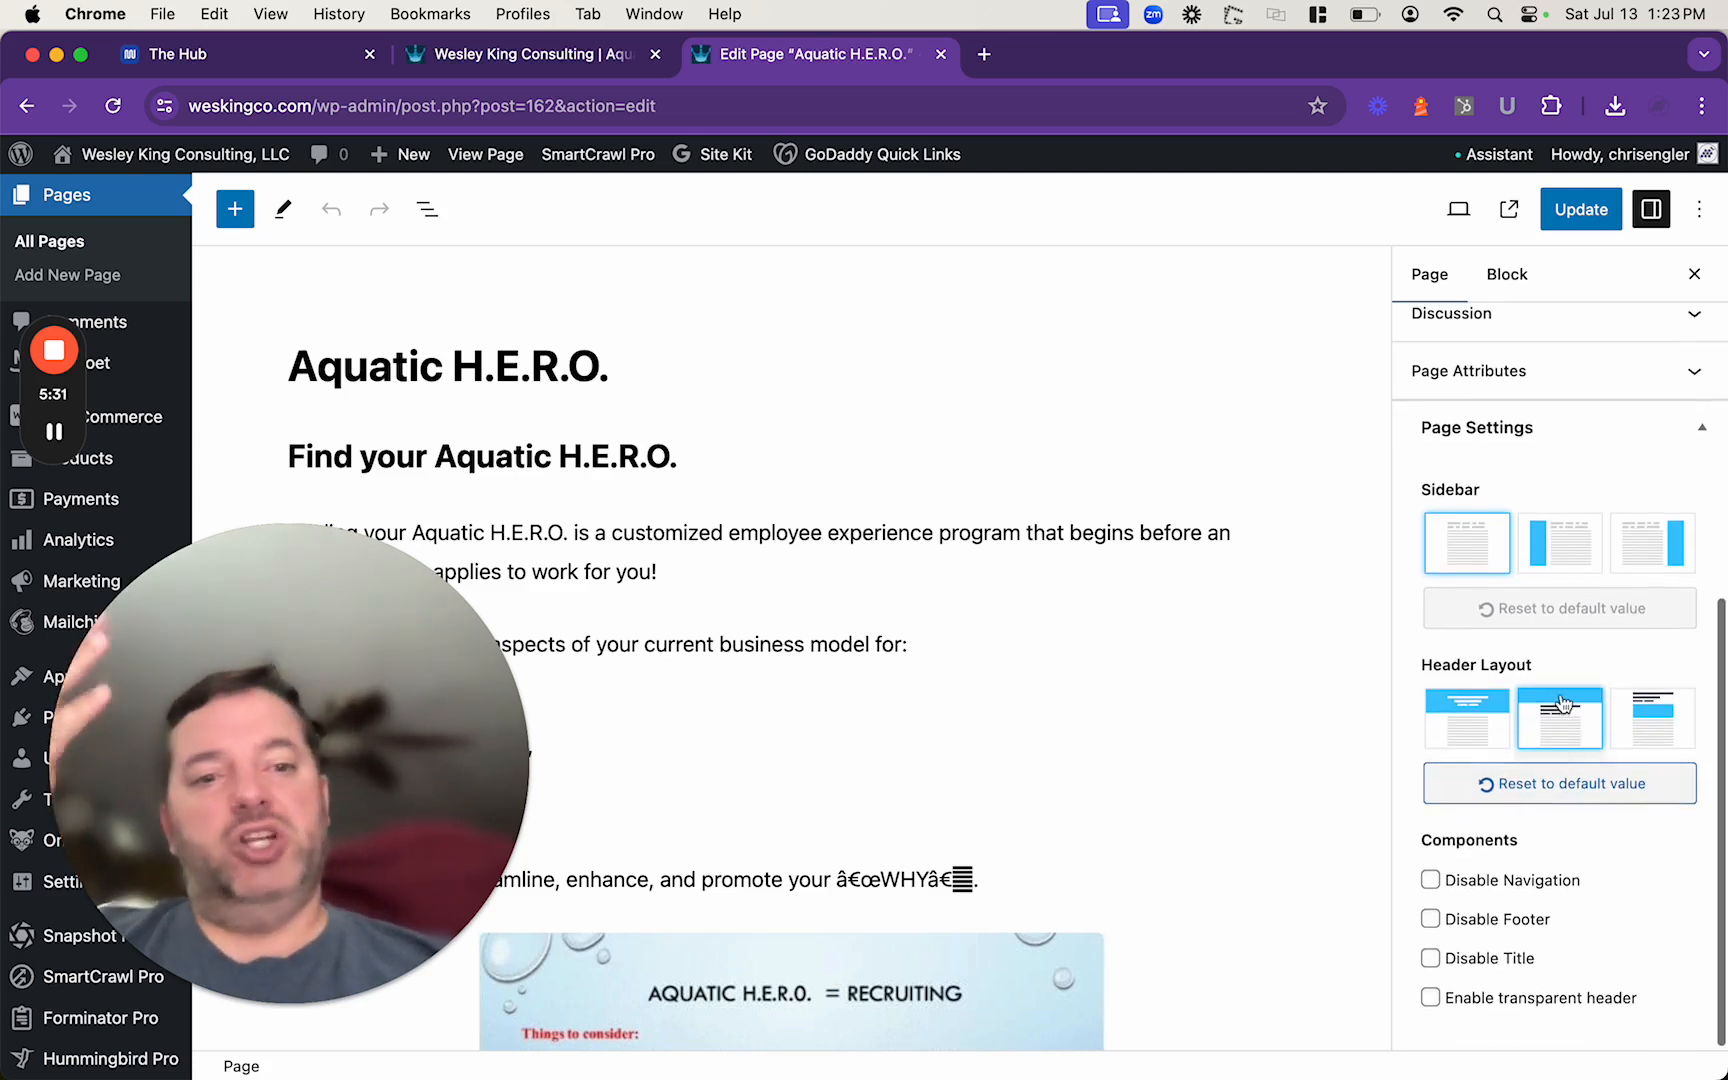
scroll(1559, 760, "down", 1)
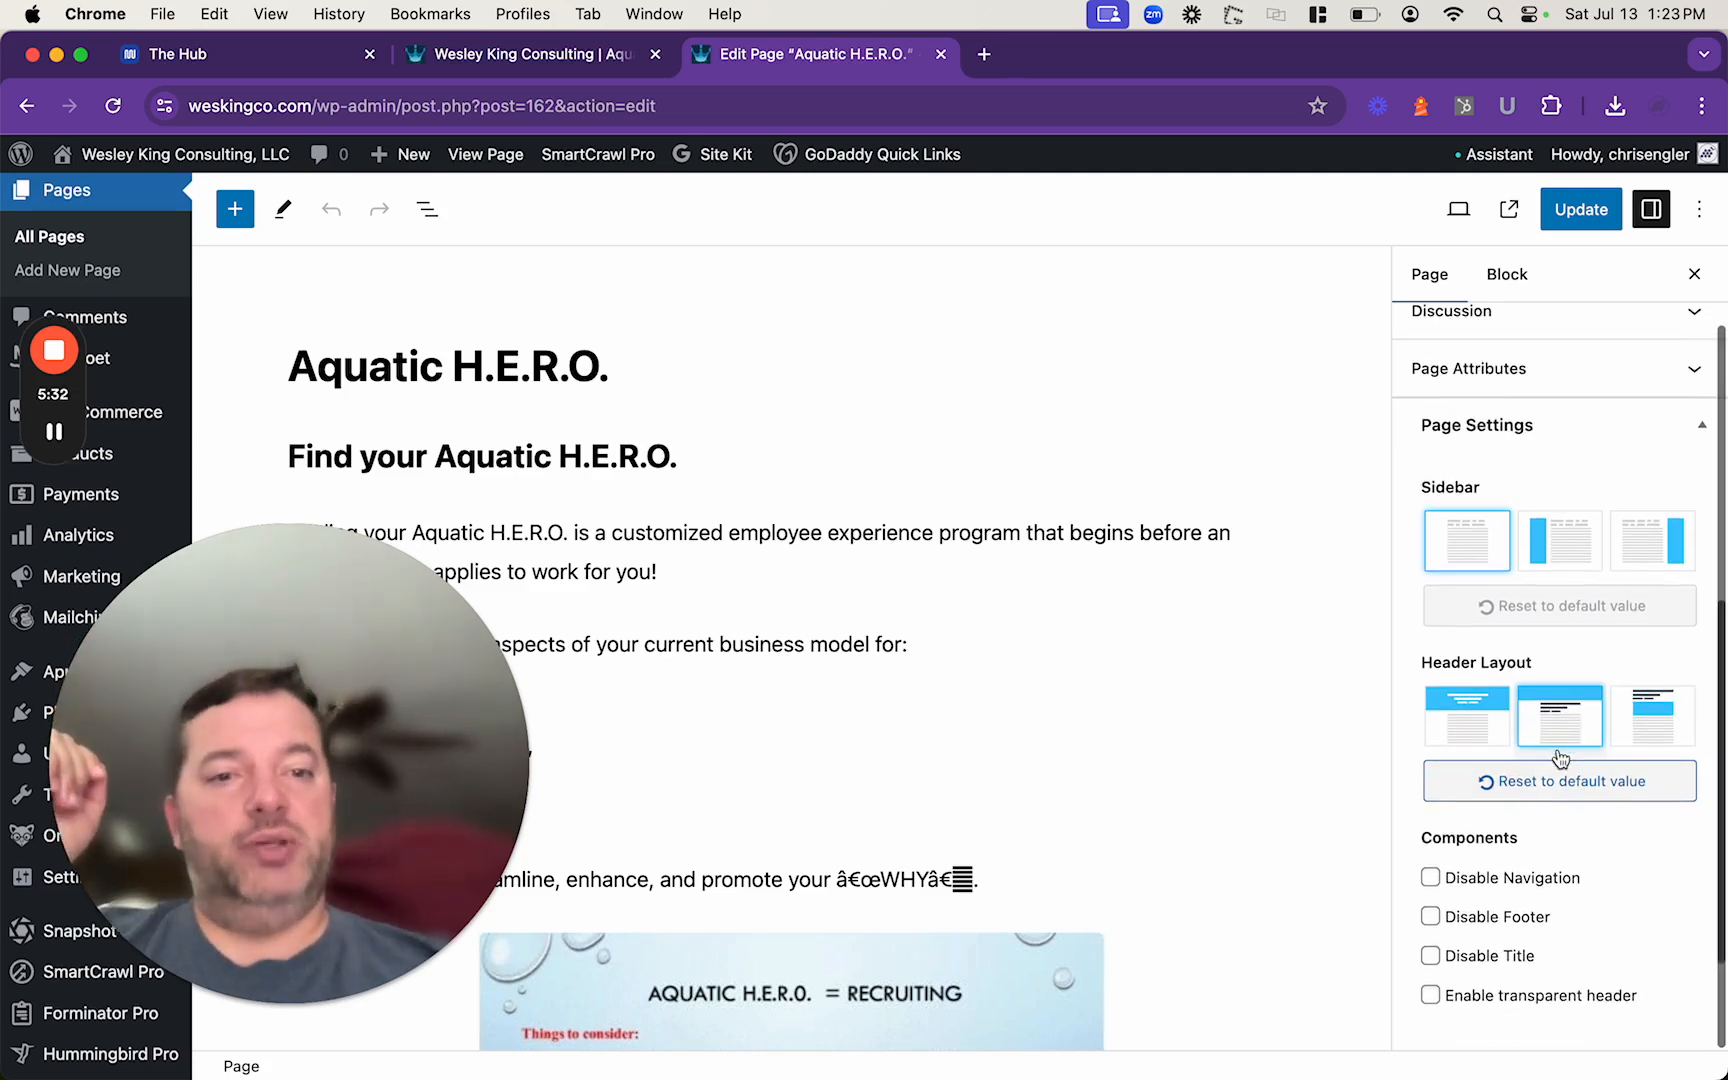
left_click(1573, 210)
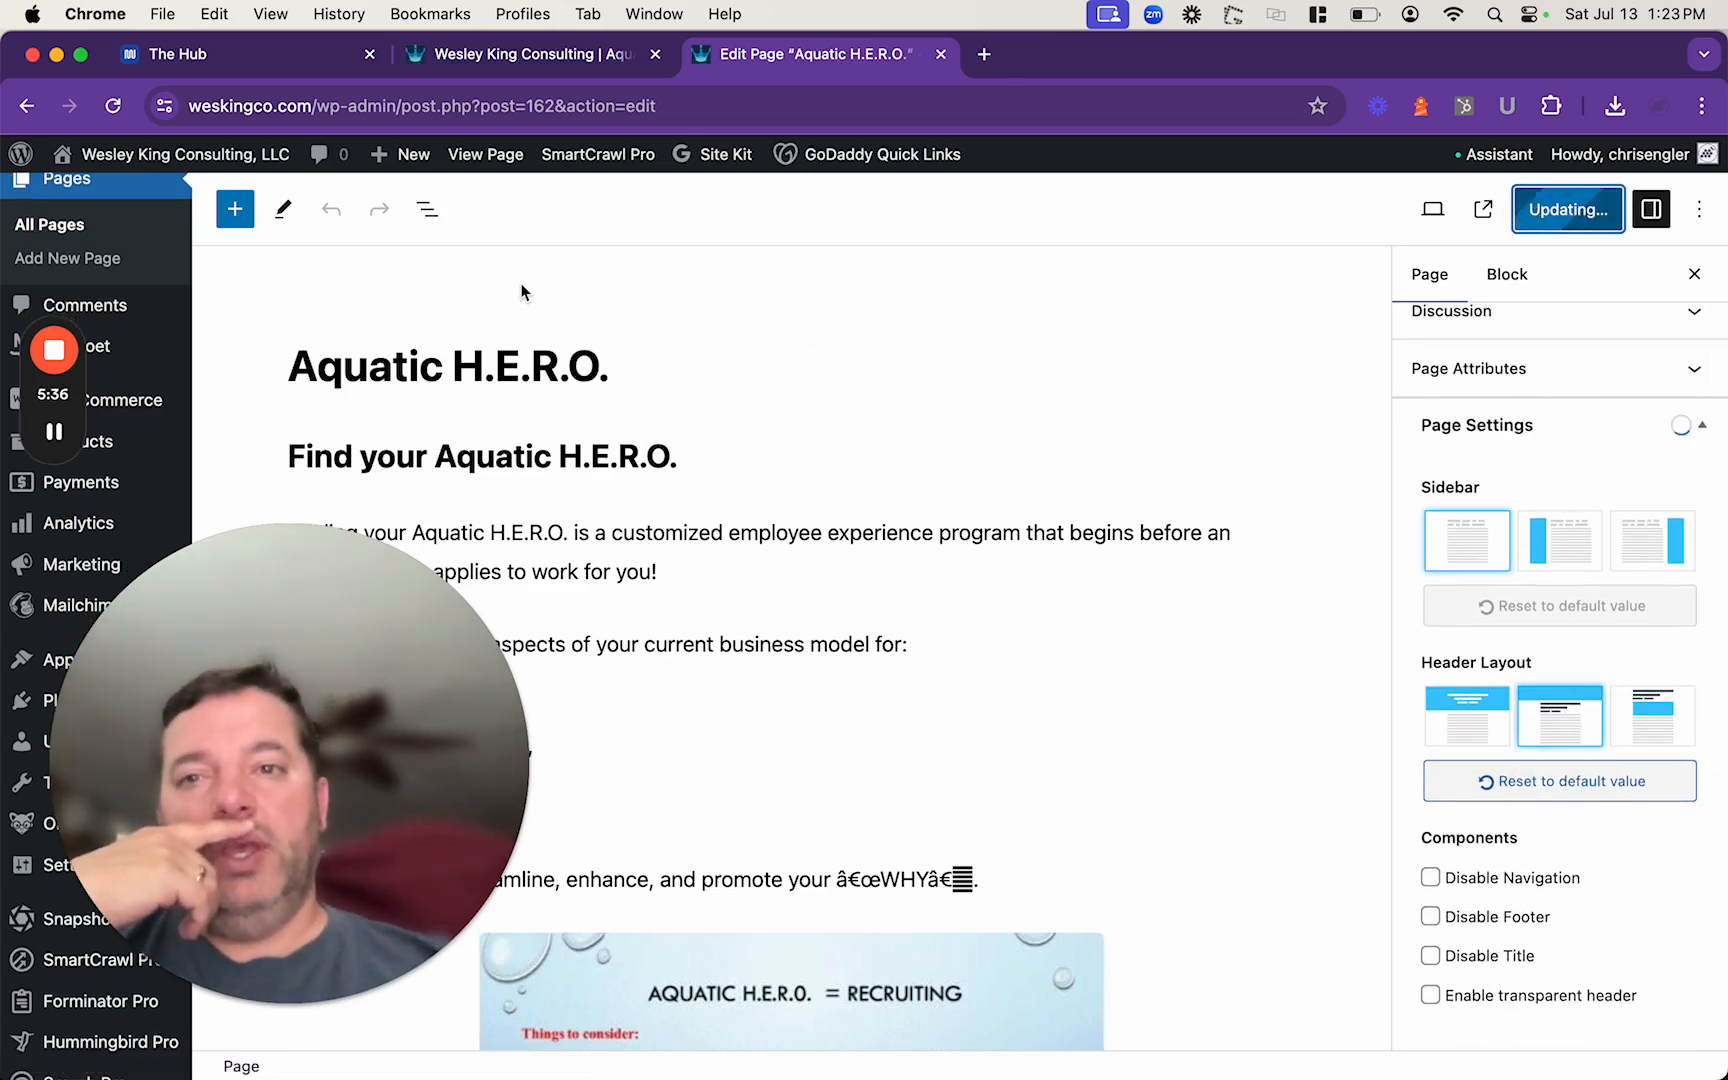
Check the Aquatic H.E.R.O. page's header layout on the live site and return to editing the page.
left_click(486, 160)
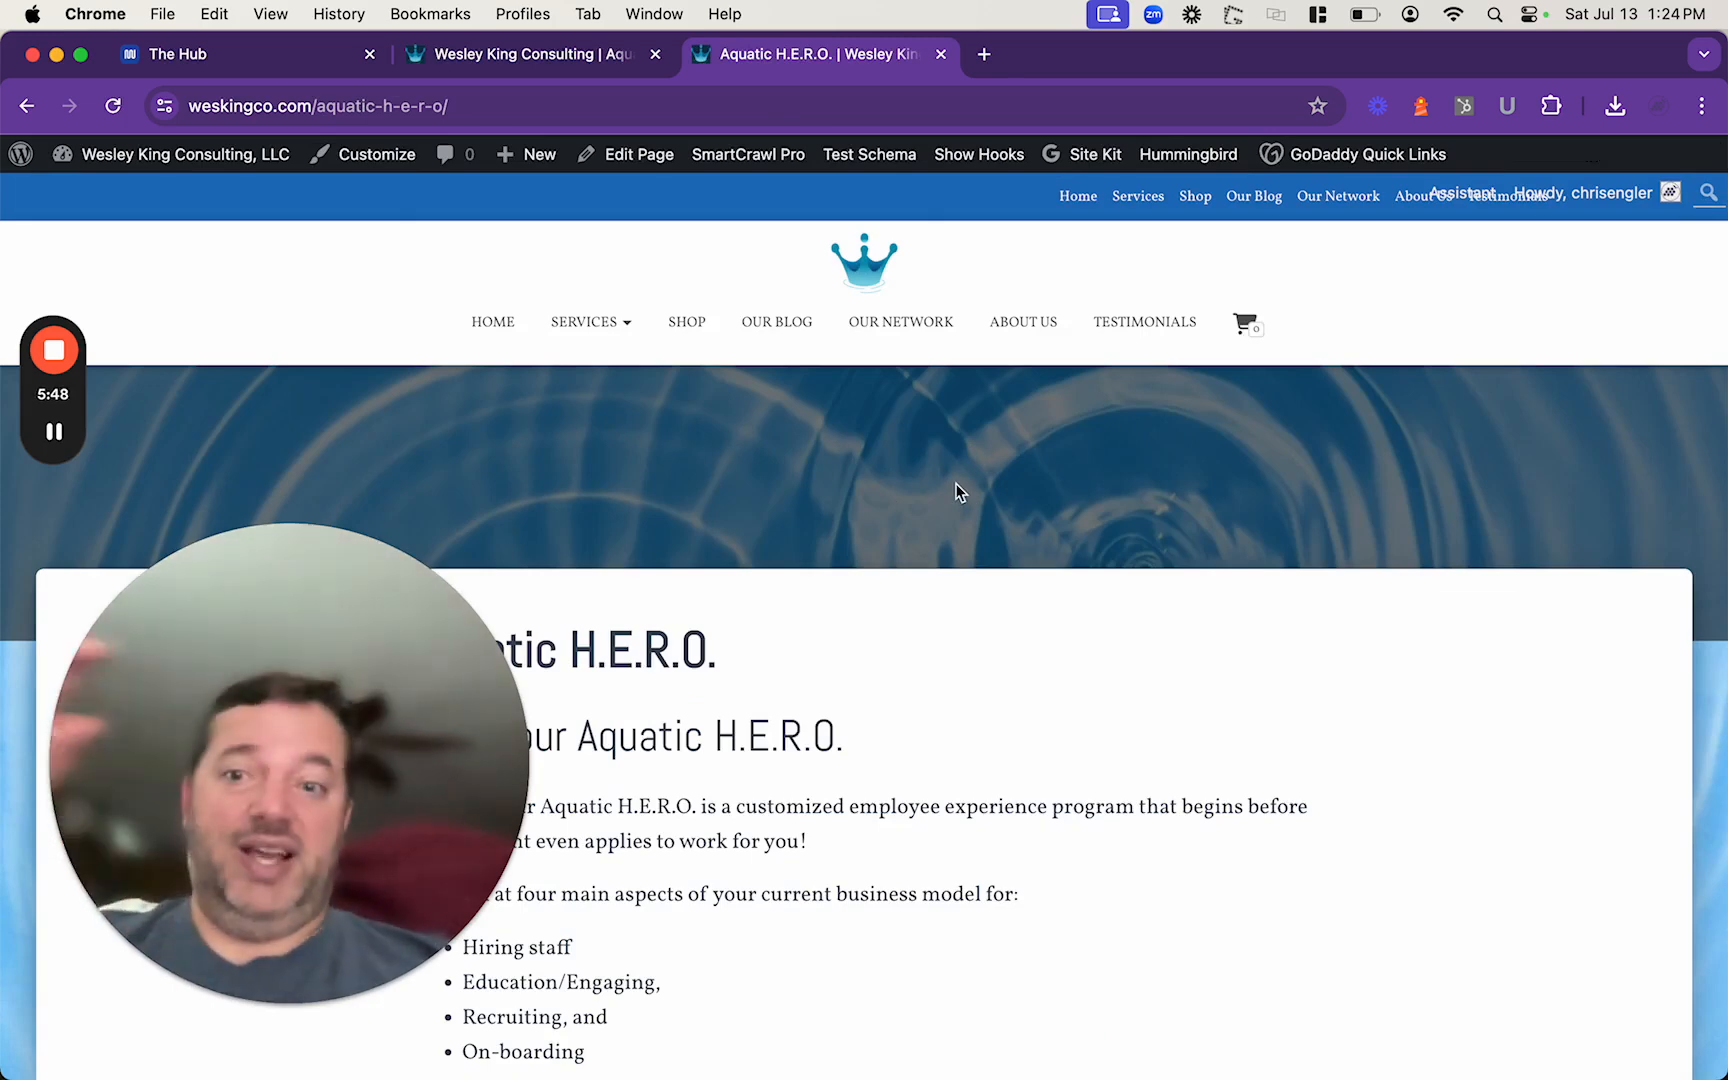
scroll(983, 547, "down", 5)
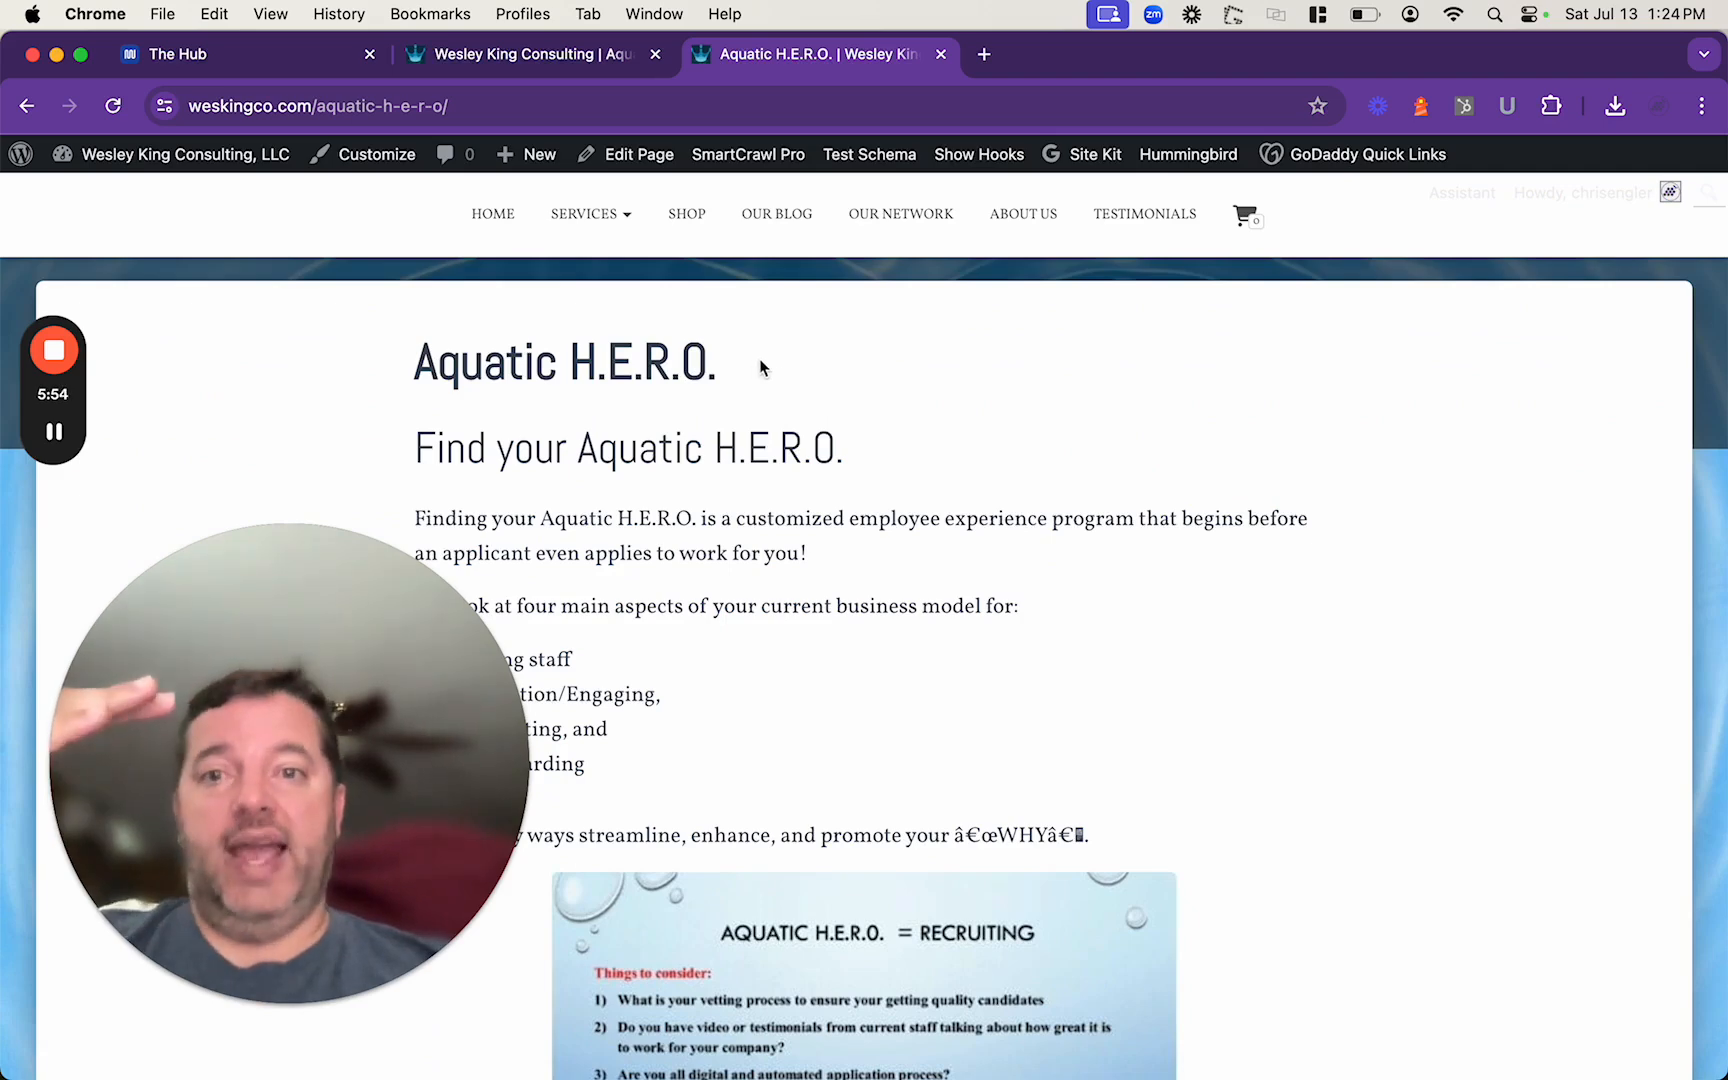
left_click(616, 168)
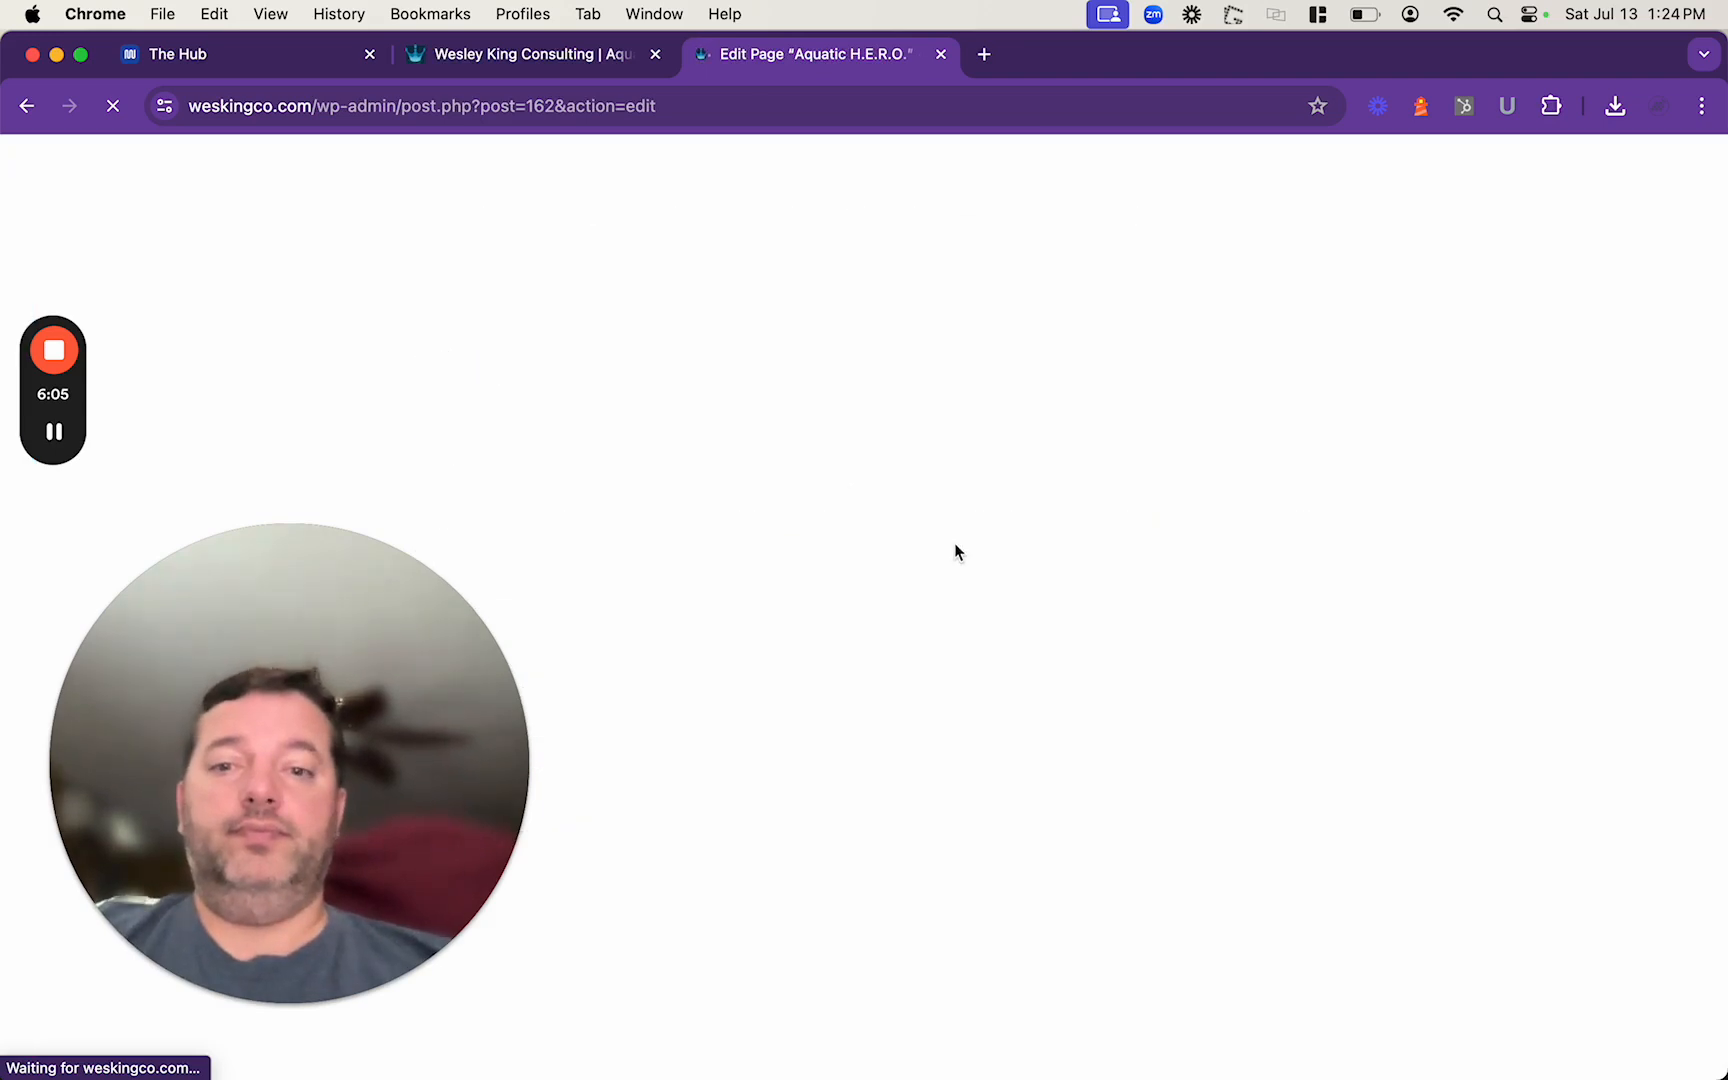
Add an empty paragraph block directly below the Aquatic H.E.R.O. page title.
left_click(625, 358)
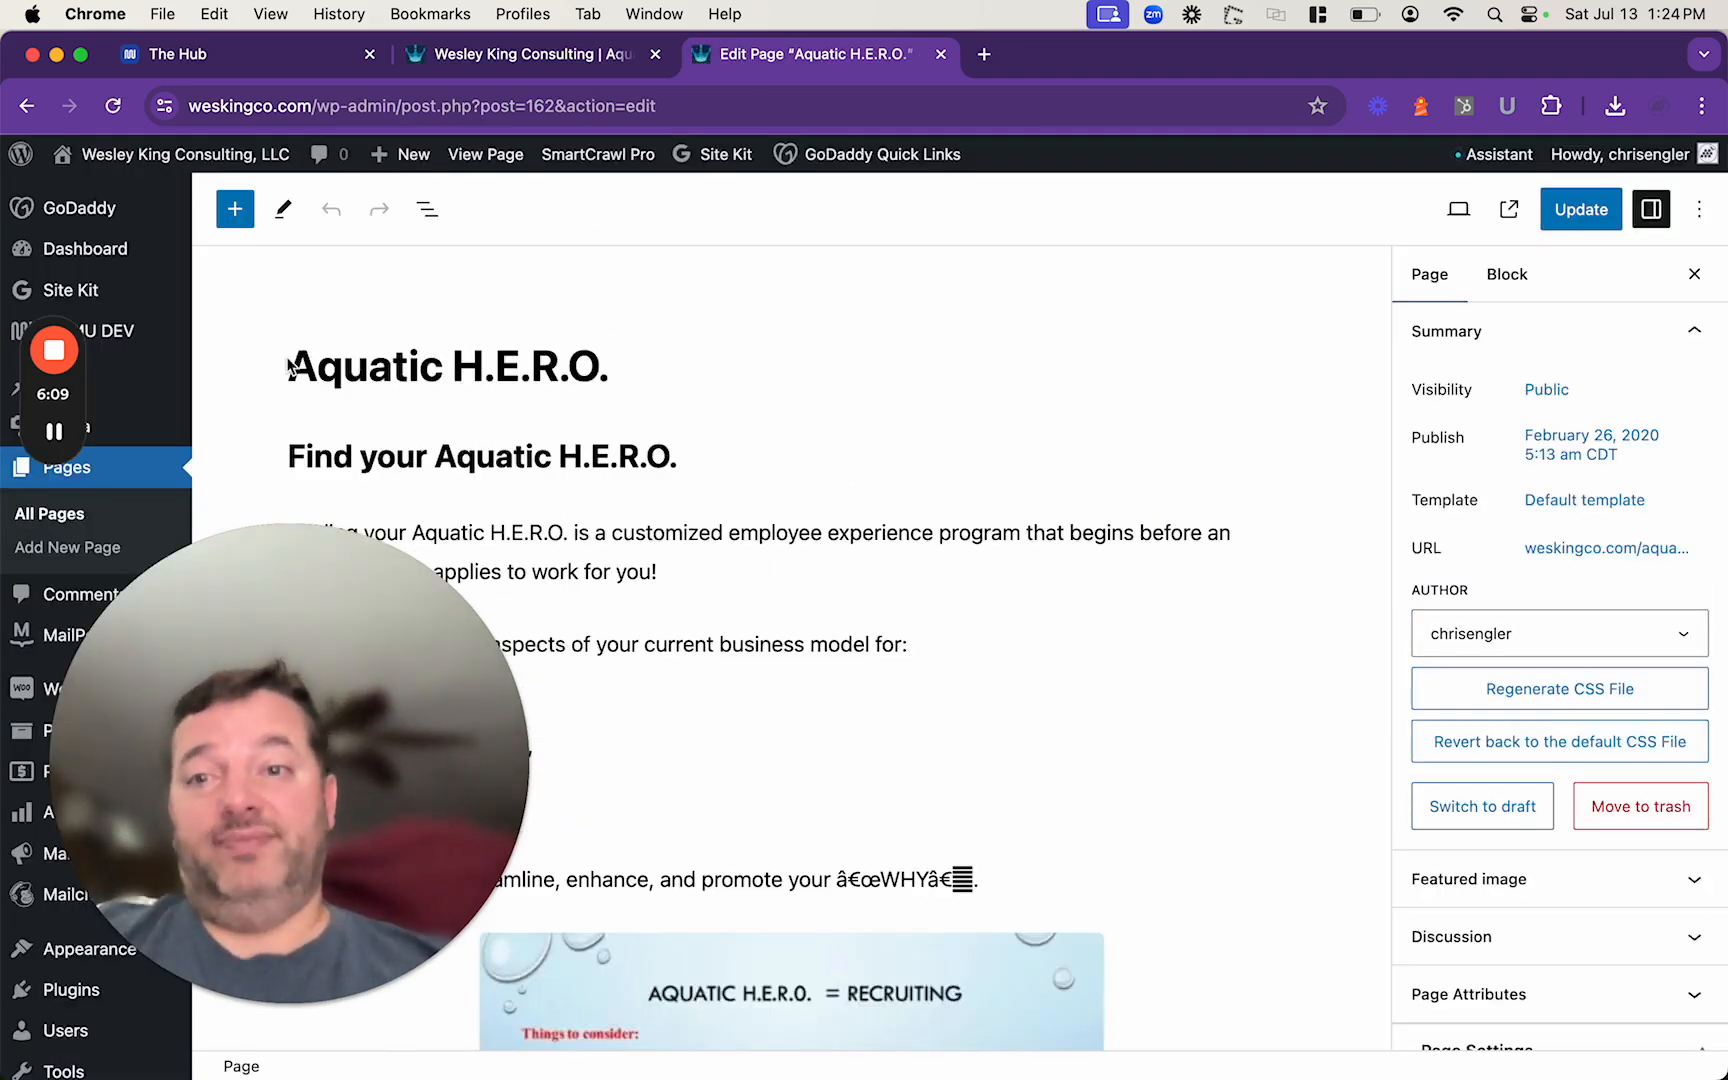
key("Up")
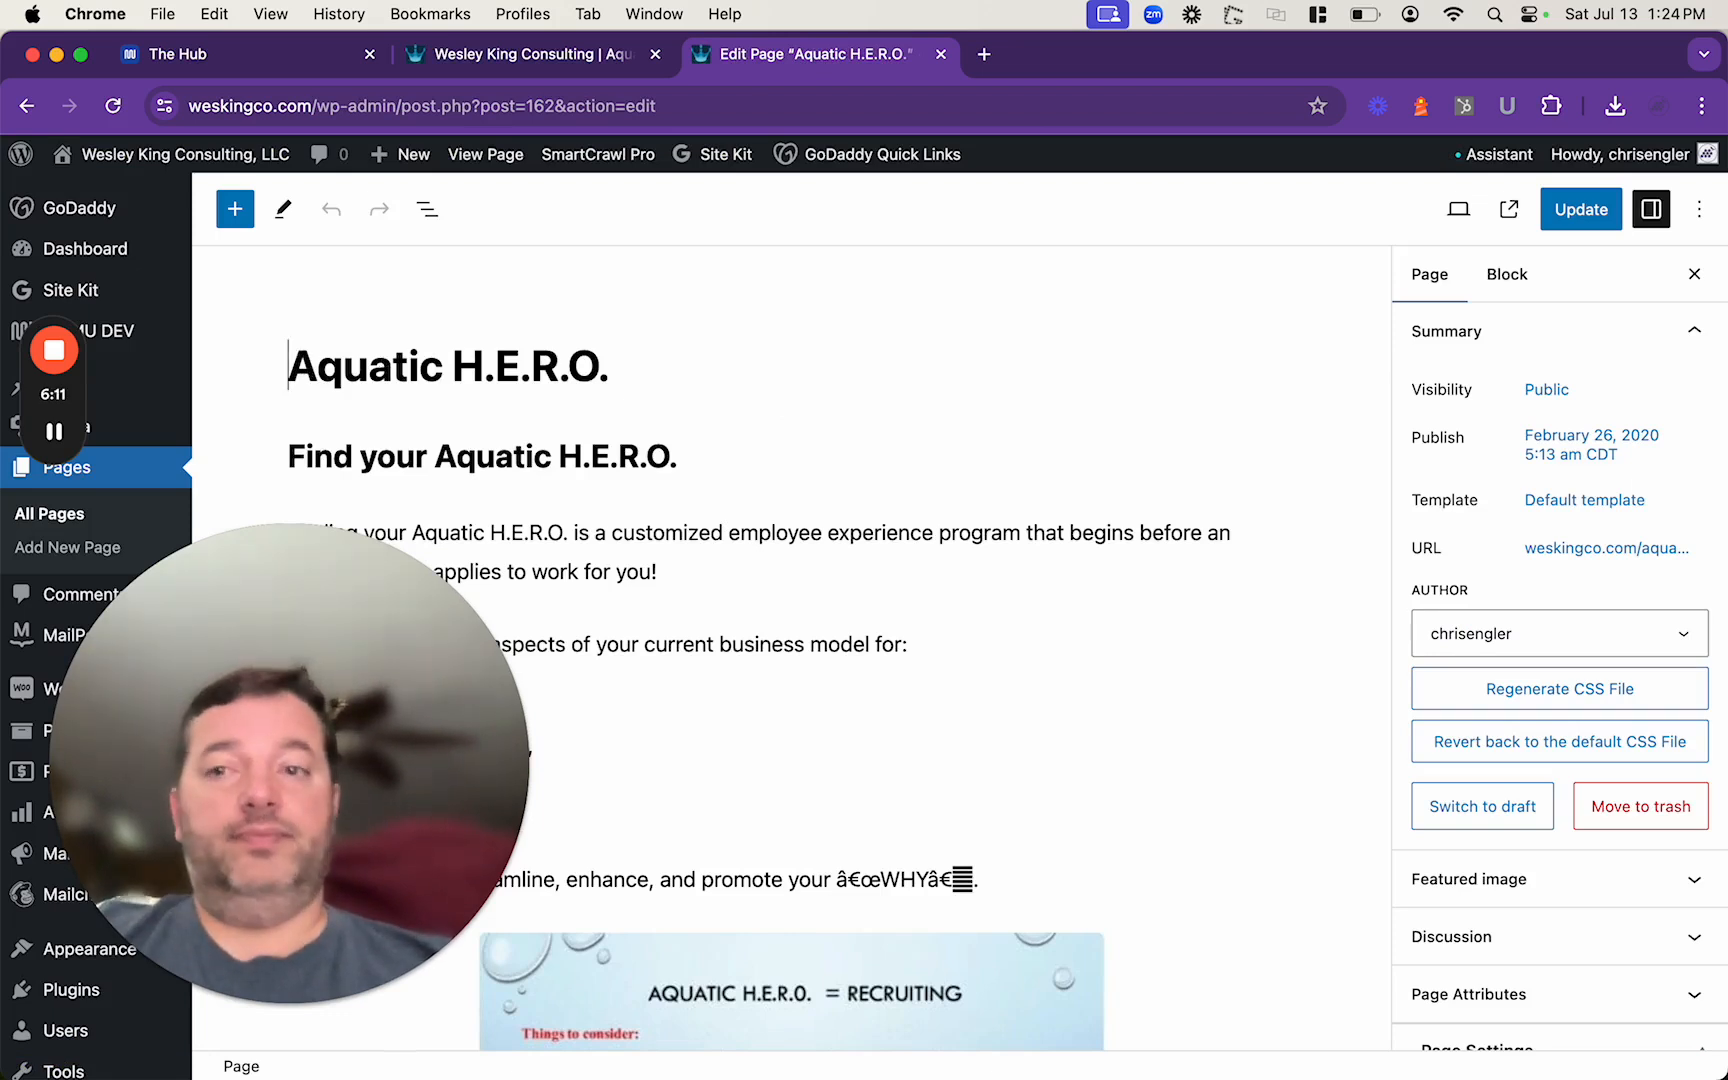
key("Return")
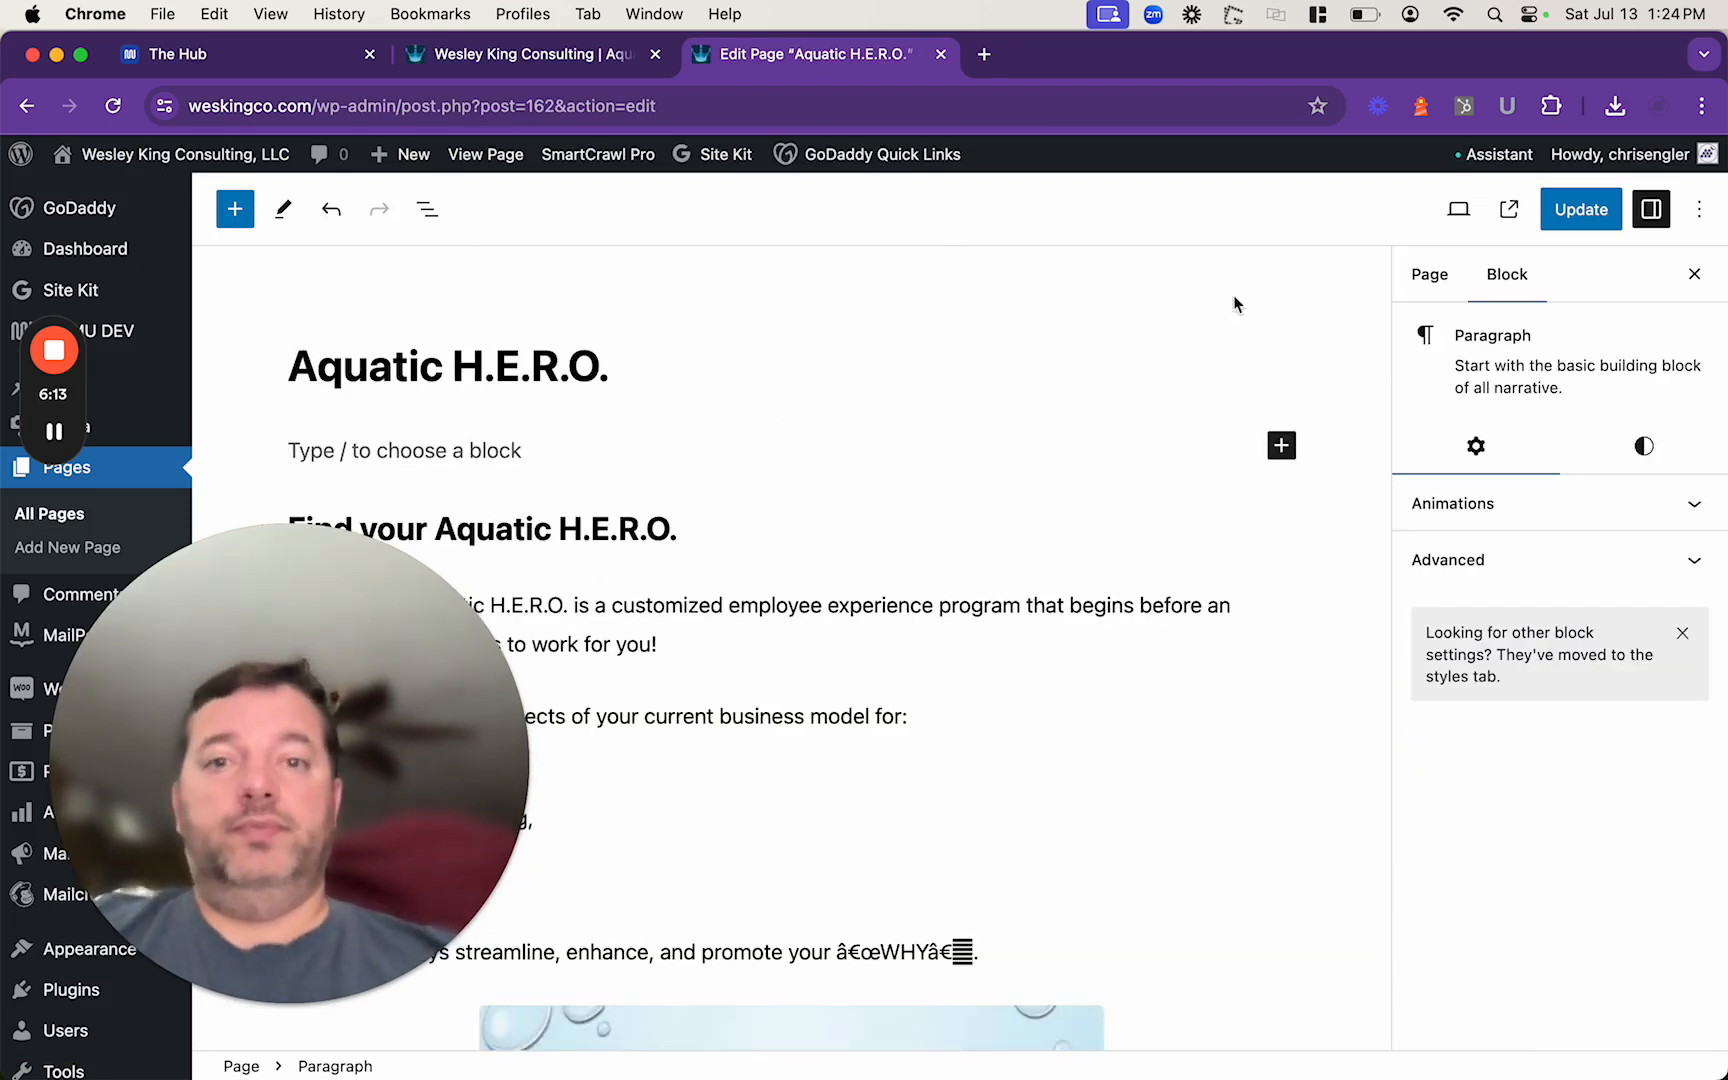
Insert a Columns block with the 100 variation in place of the empty paragraph below the page title.
left_click(1282, 447)
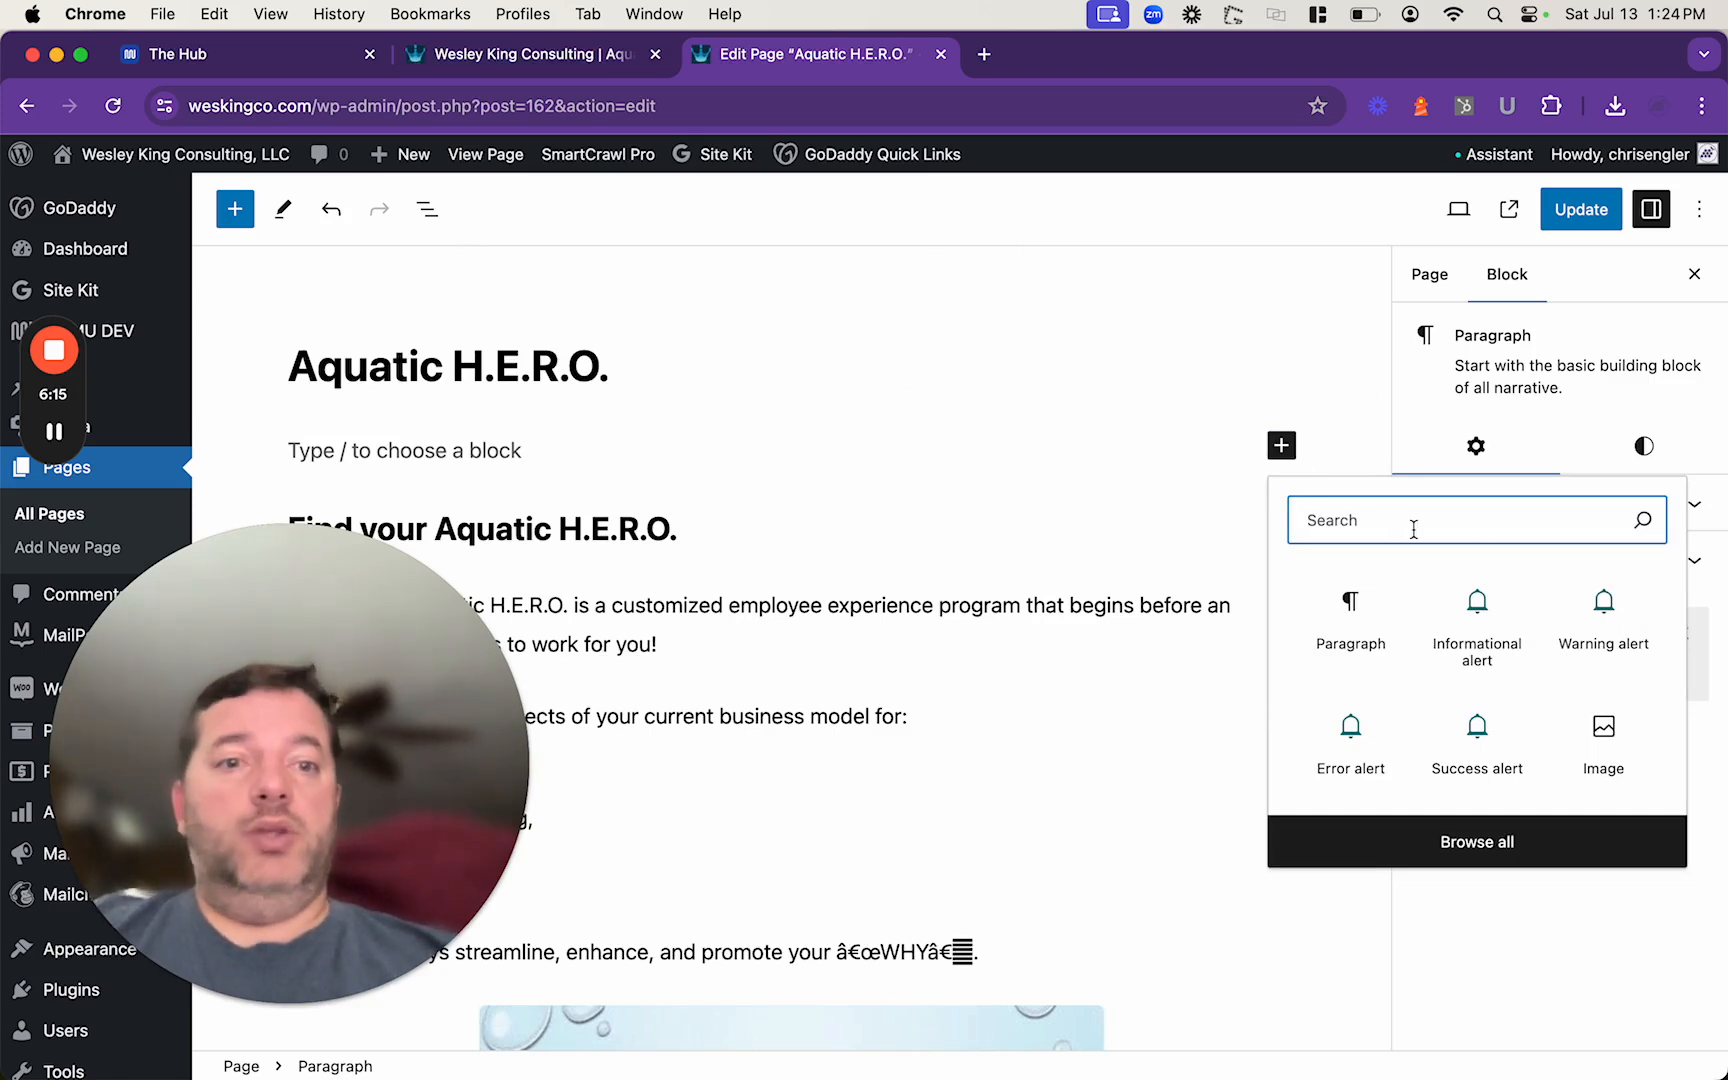
scroll(1450, 725, "down", 5)
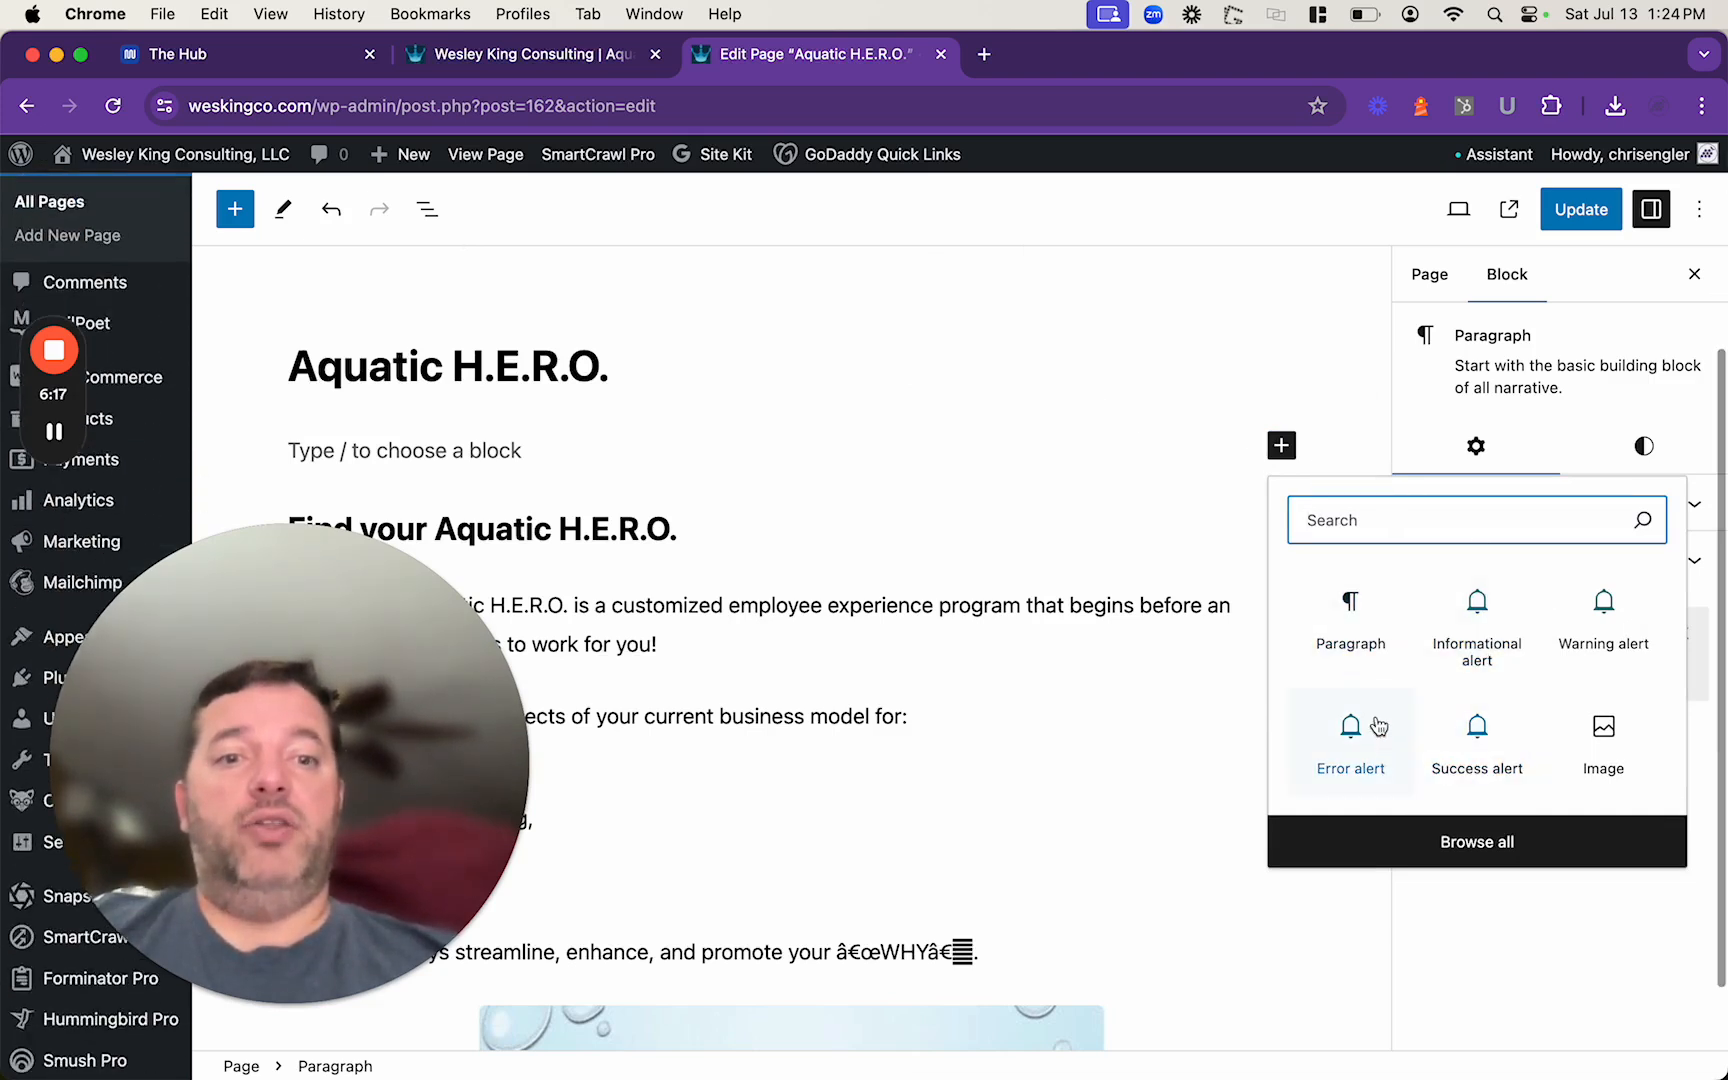
left_click(1416, 843)
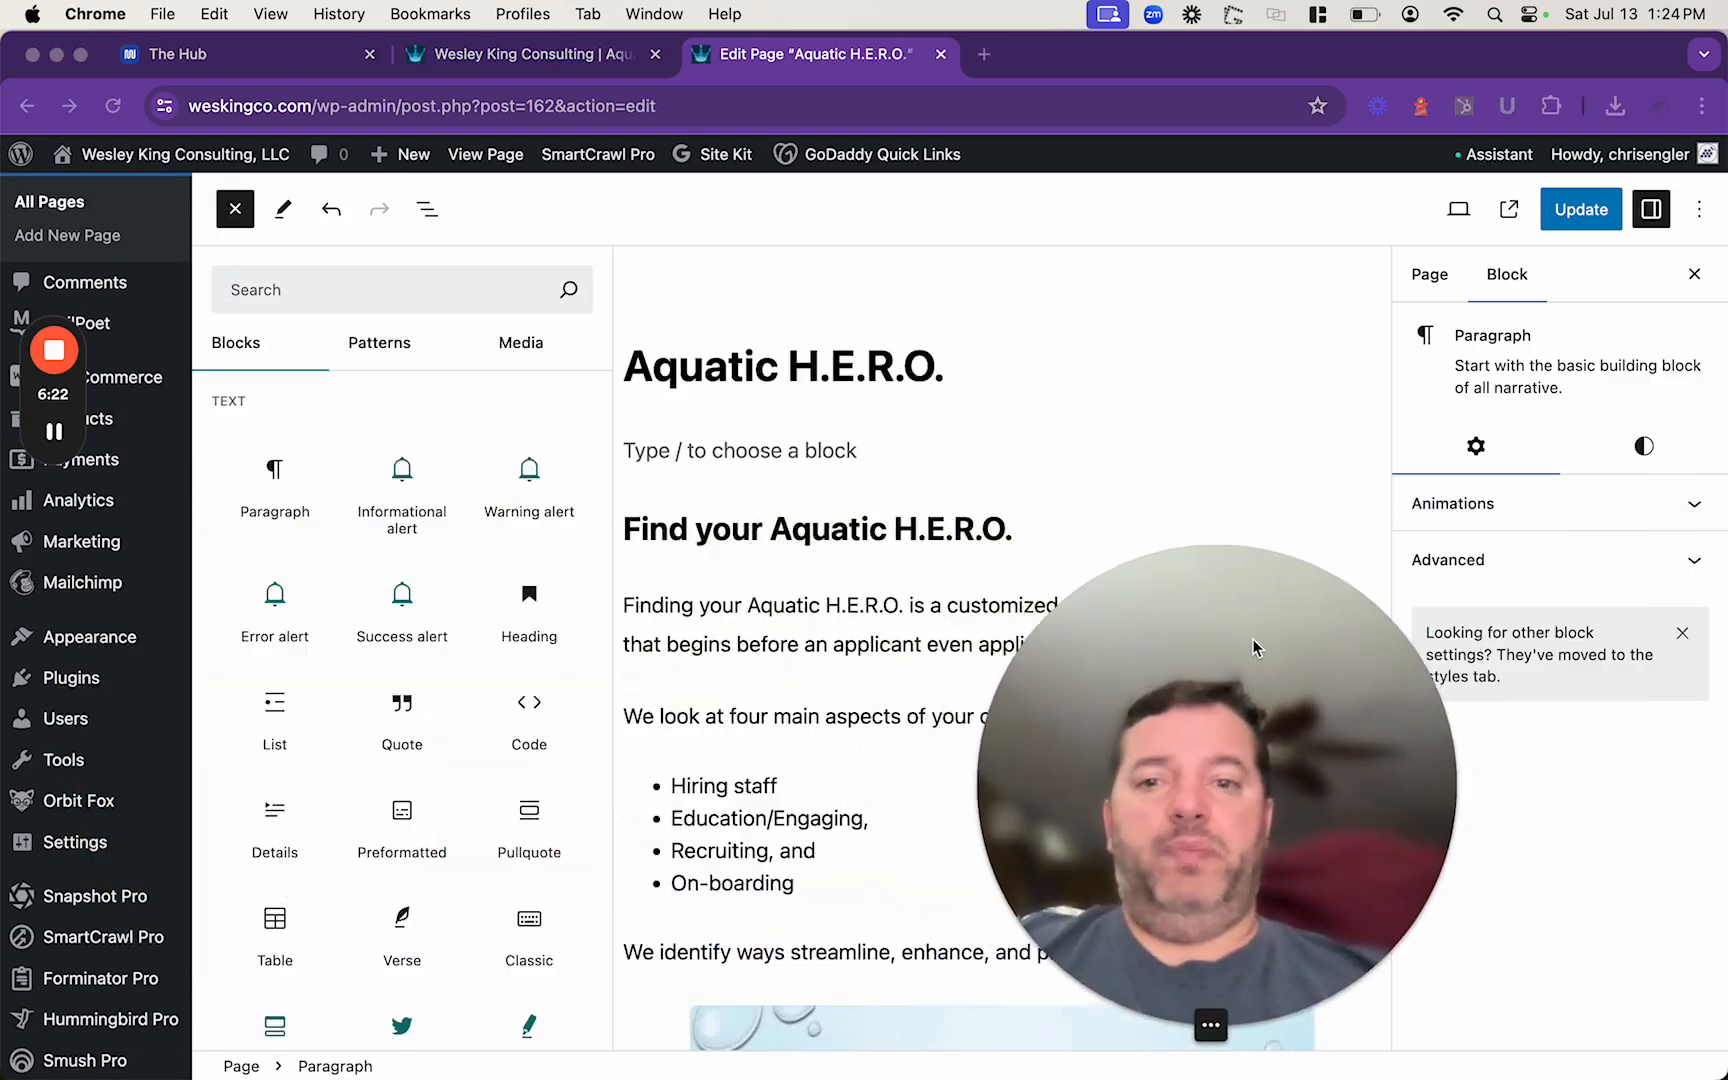
scroll(437, 783, "down", 5)
scroll(437, 783, "down", 5)
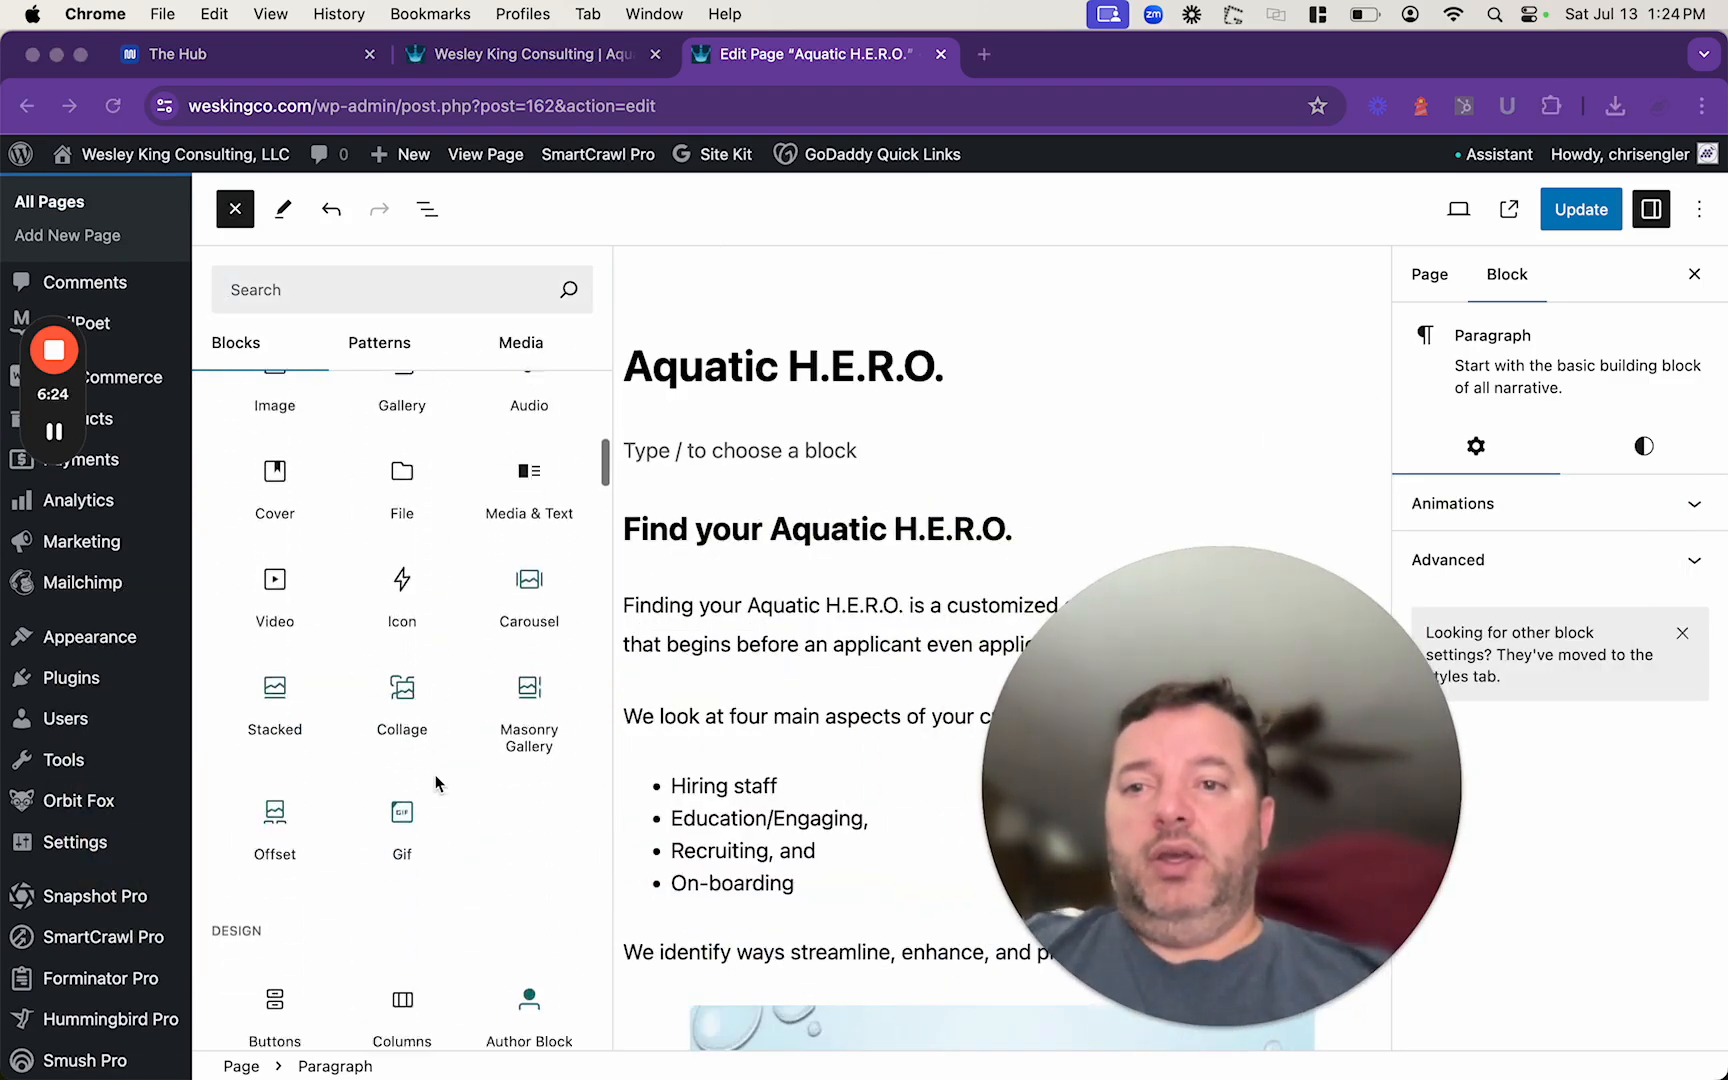
scroll(437, 783, "down", 1)
scroll(437, 783, "down", 3)
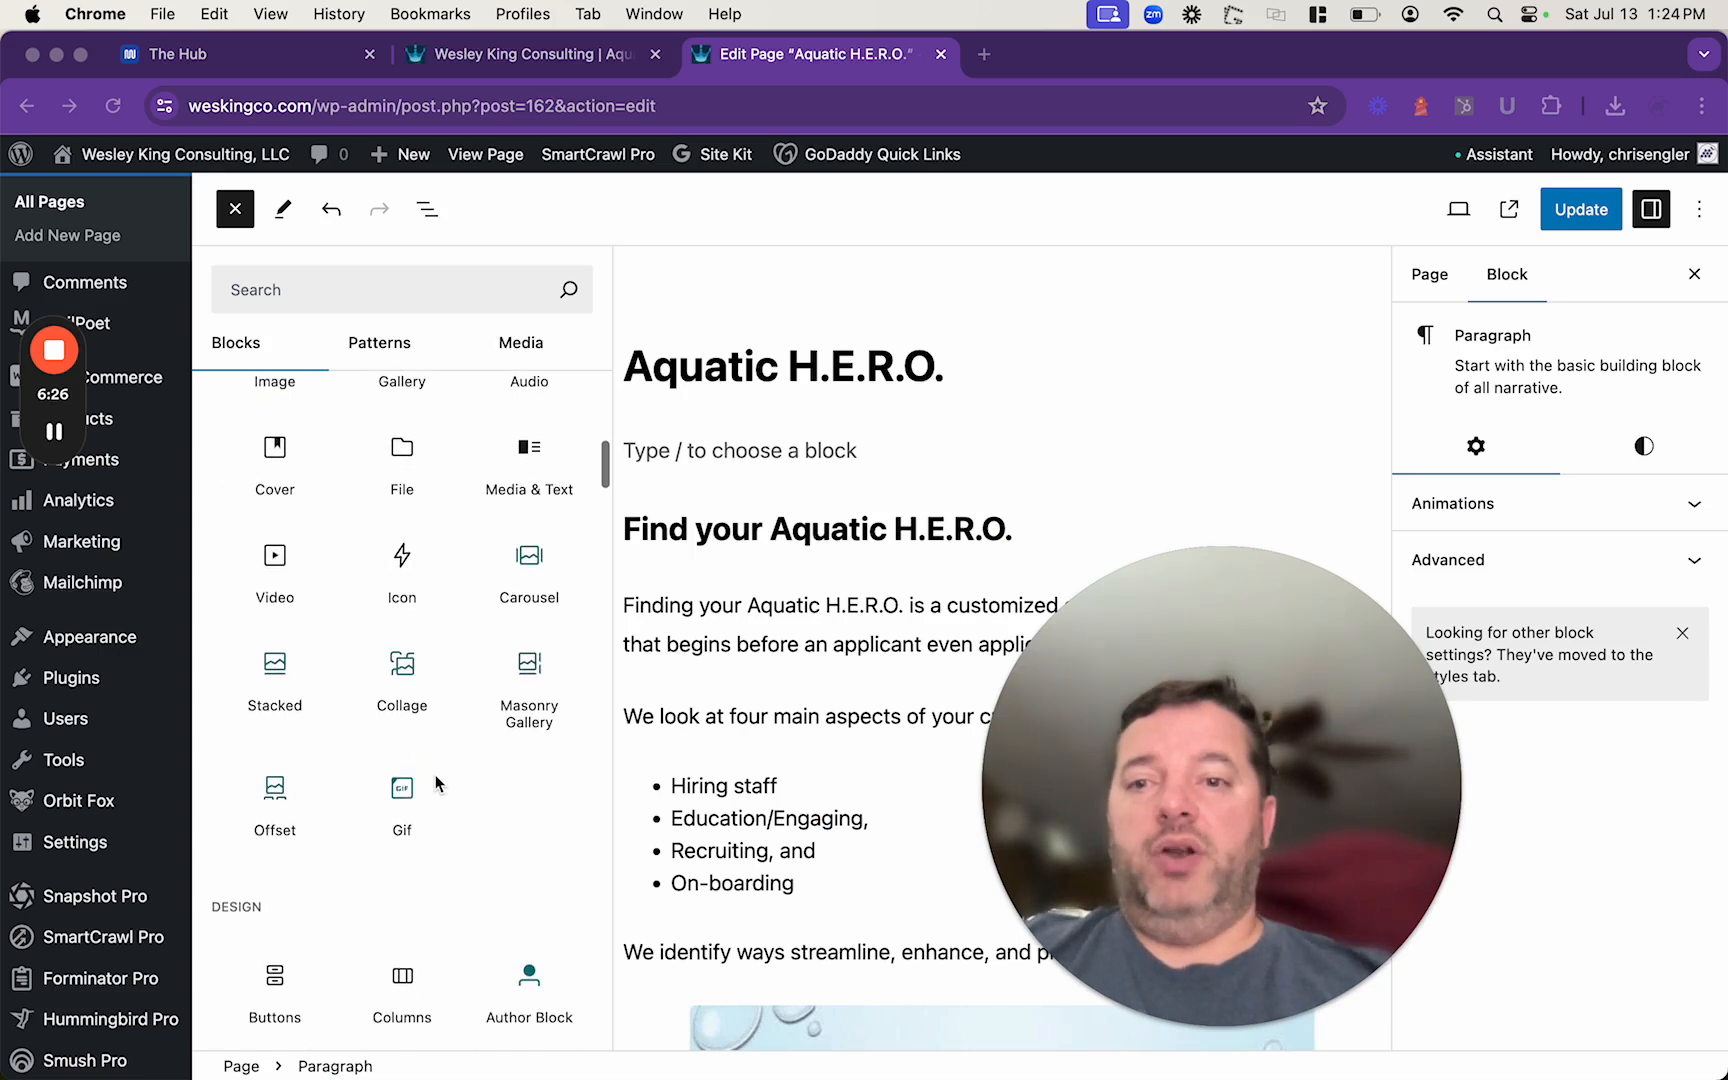
scroll(437, 783, "down", 3)
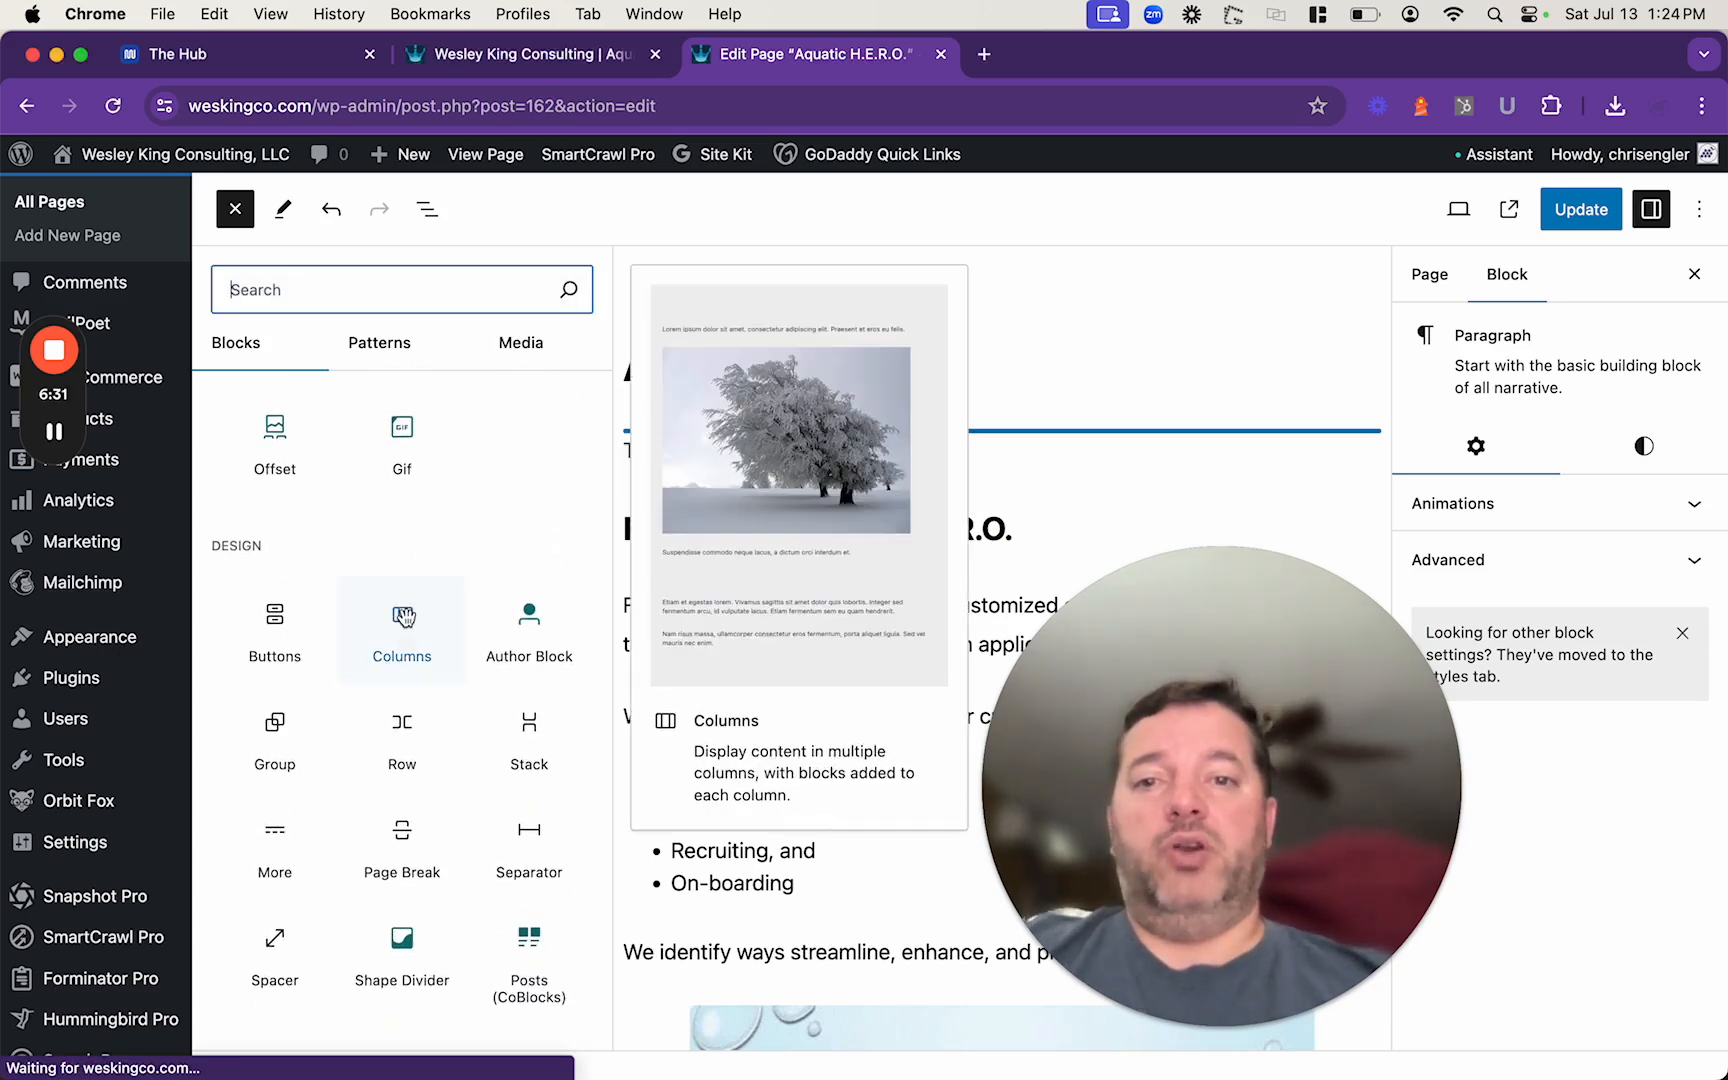
left_click(404, 624)
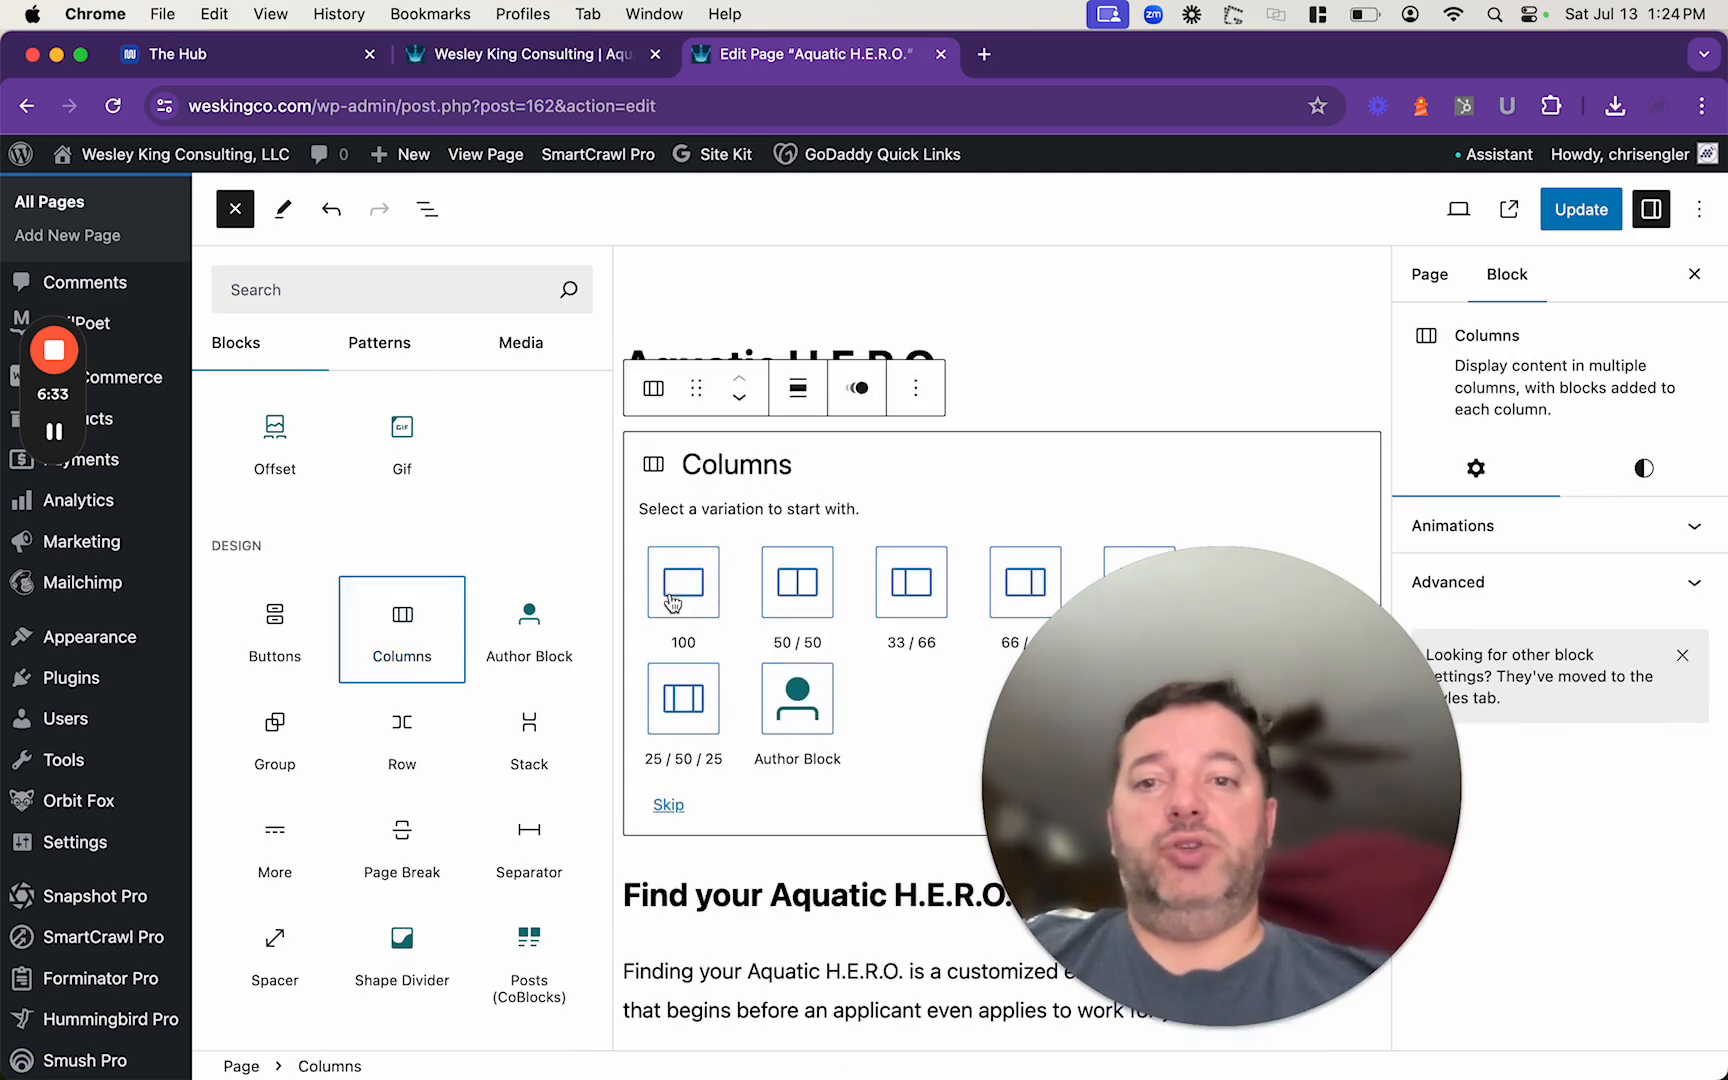
left_click(347, 590)
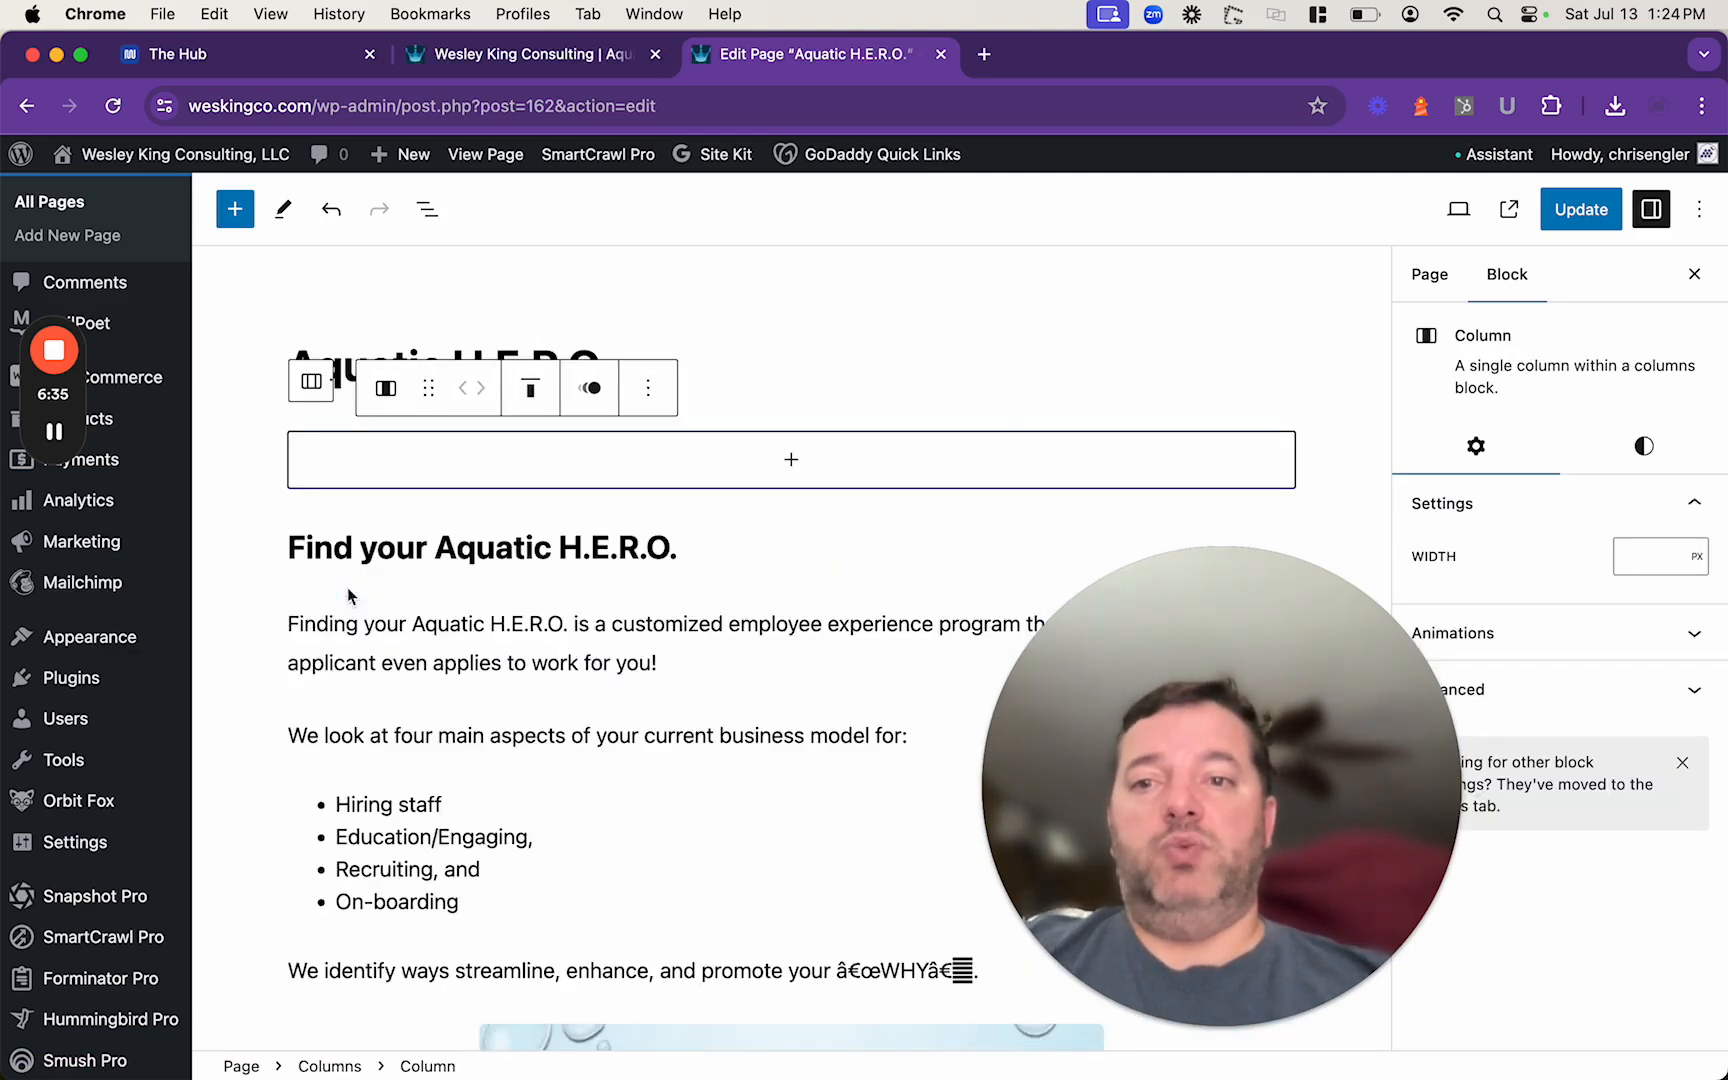
Insert a Heading block in the new column below the page title with the text "Hello world".
left_click(780, 468)
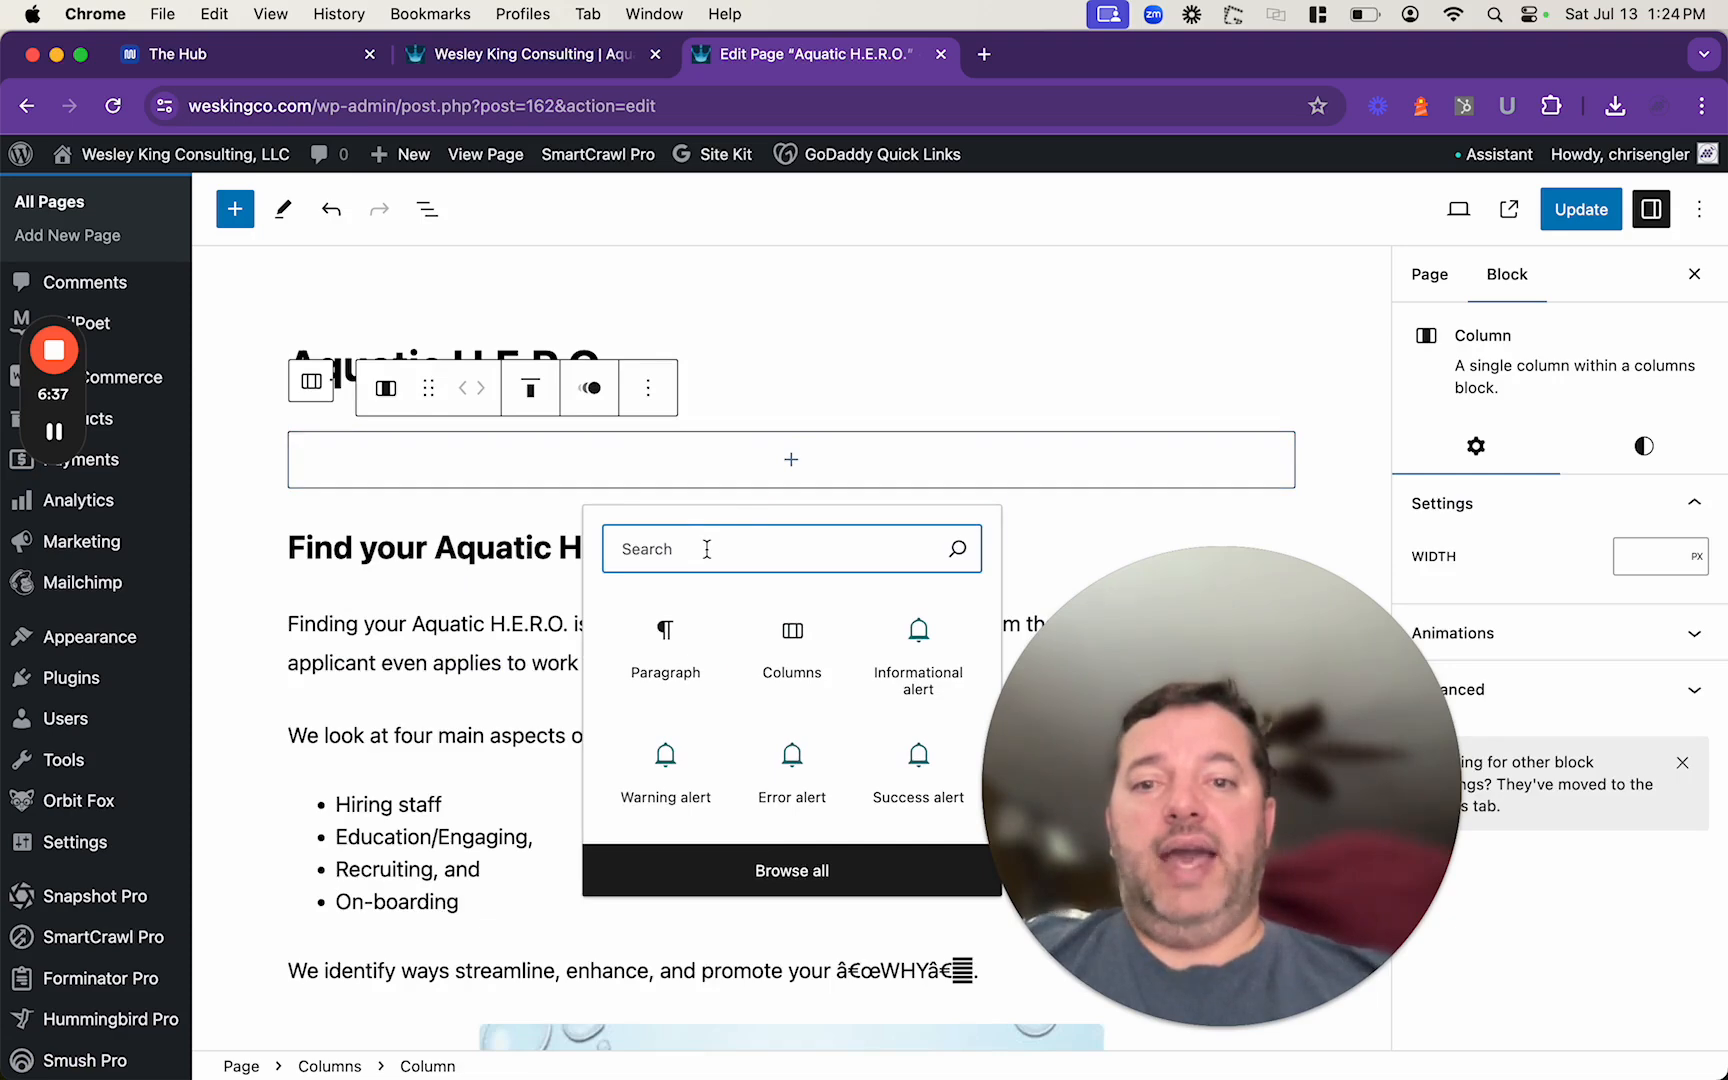
type("Hea")
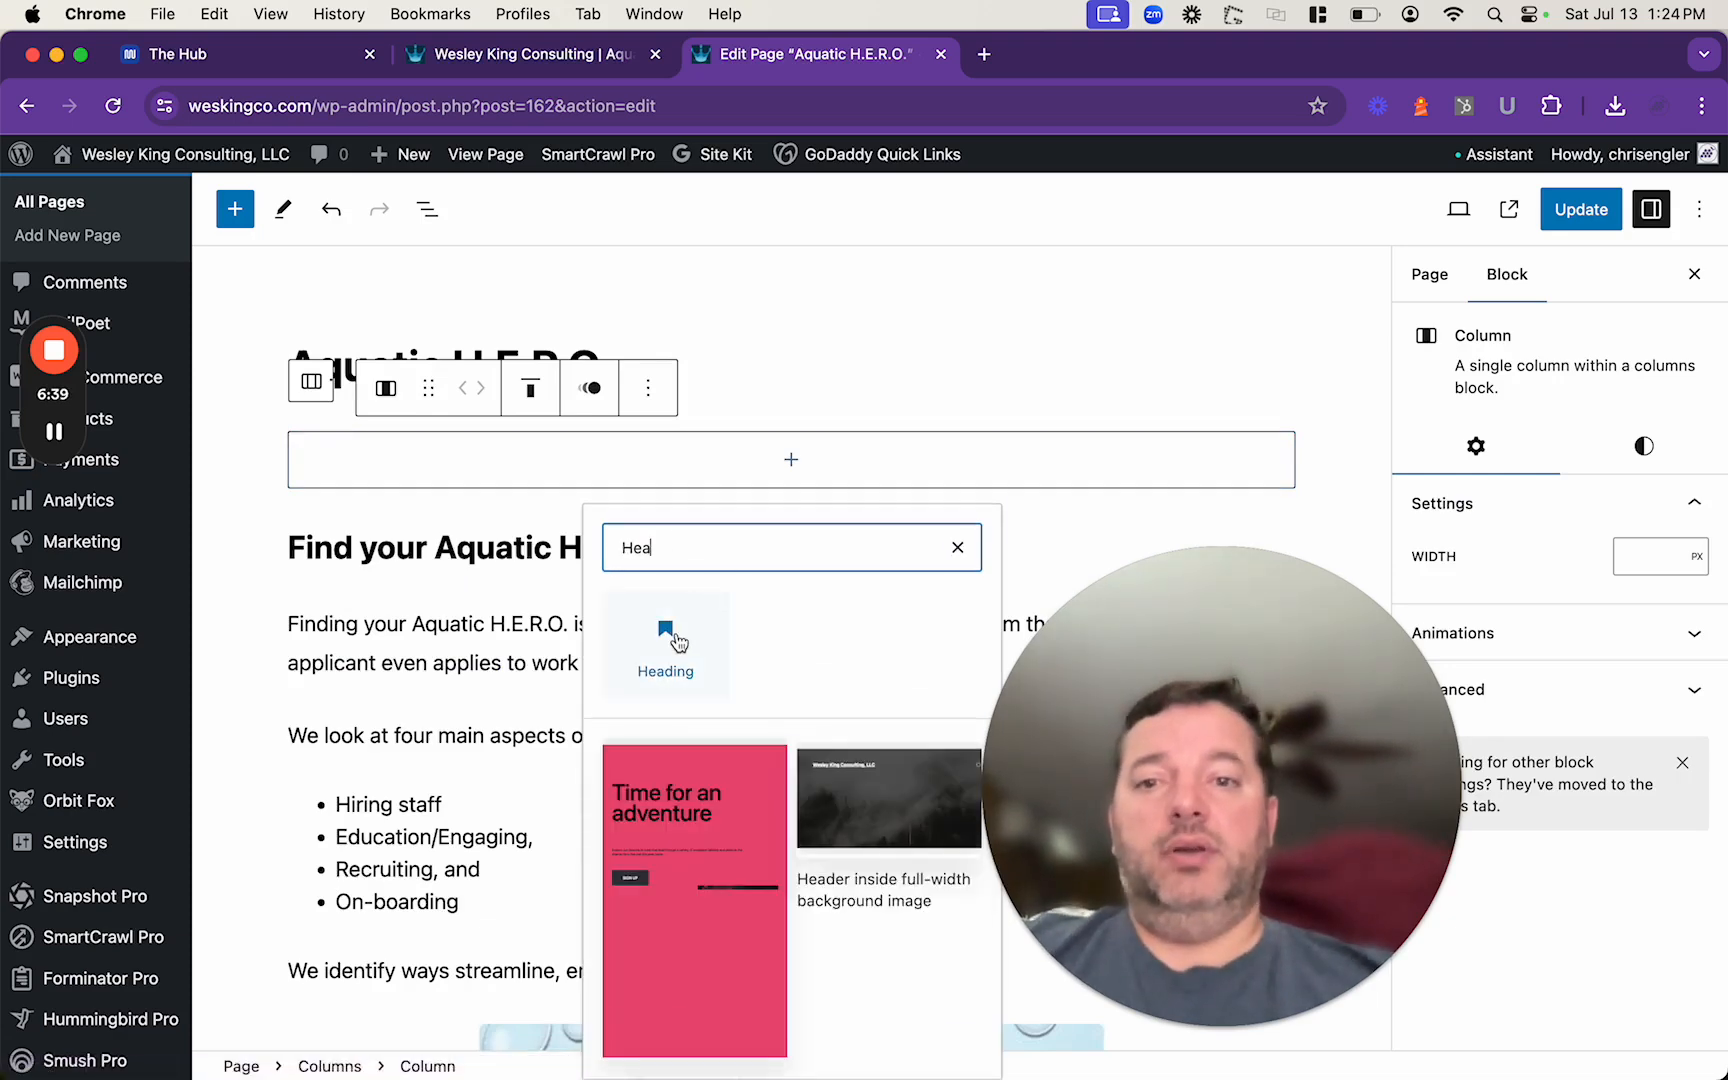
left_click(666, 645)
type("Hellow")
key("BackSpace")
key("BackSpace")
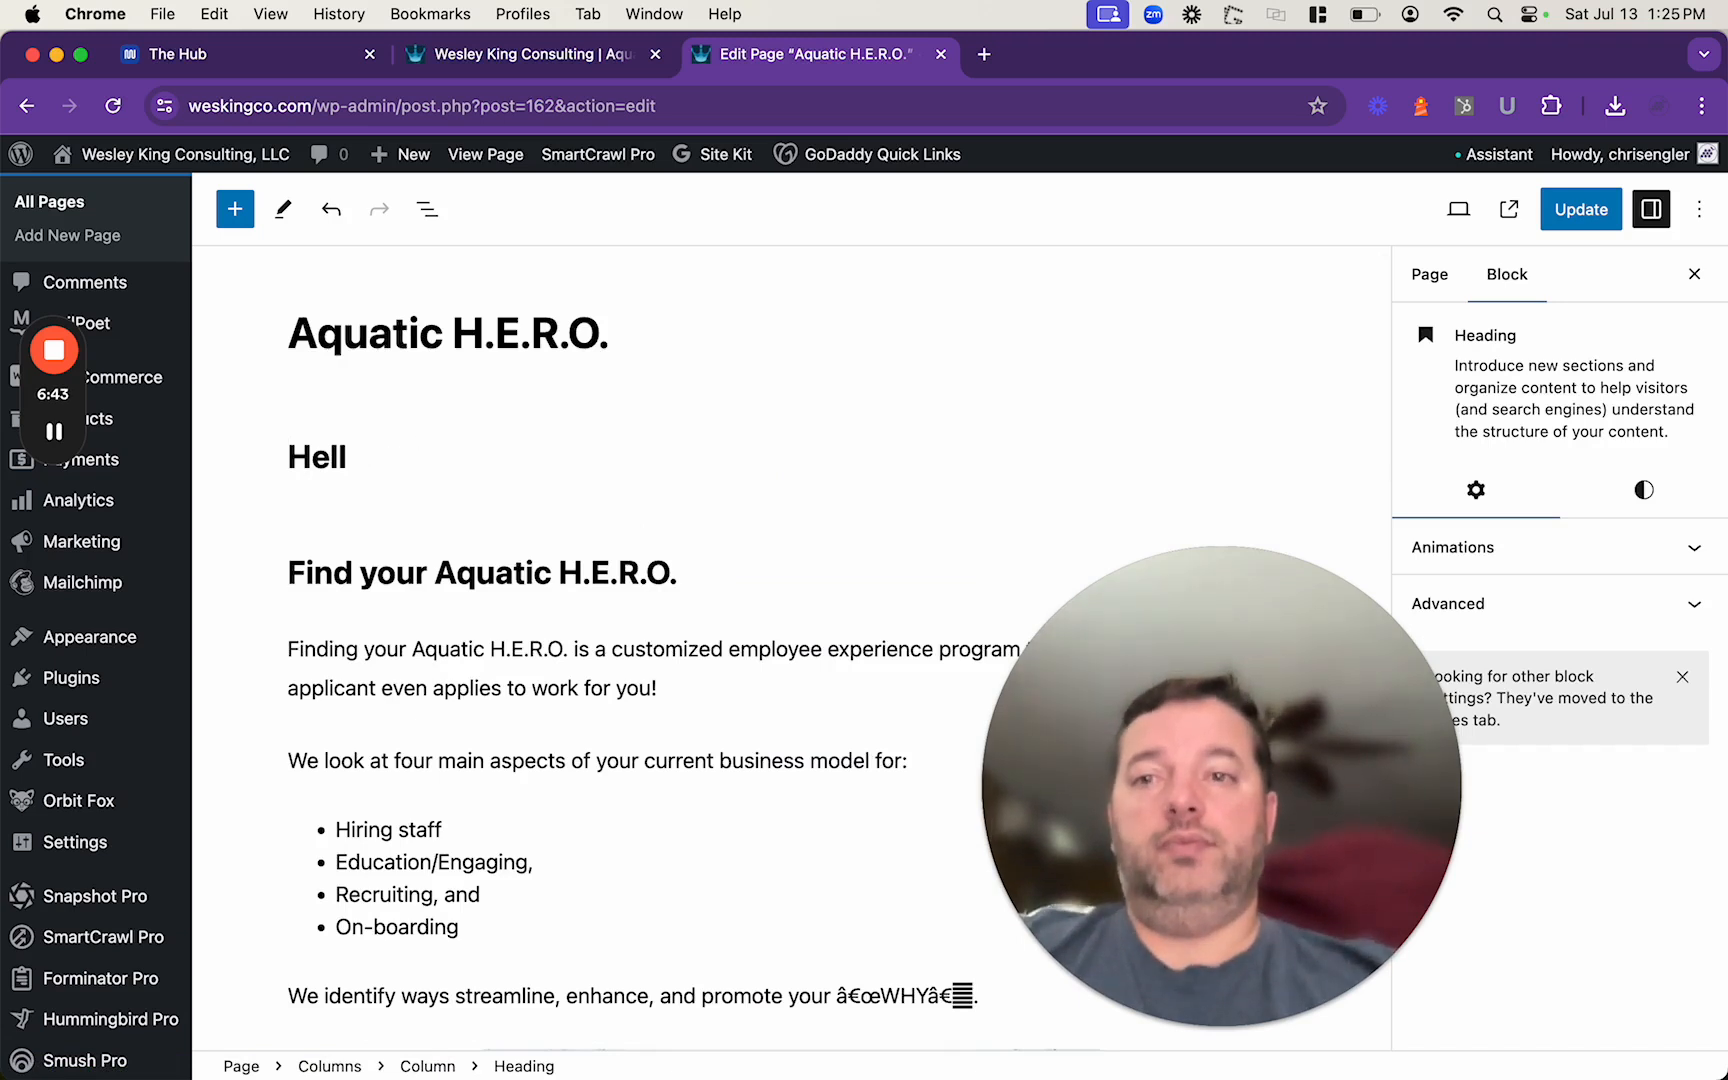
type("o world")
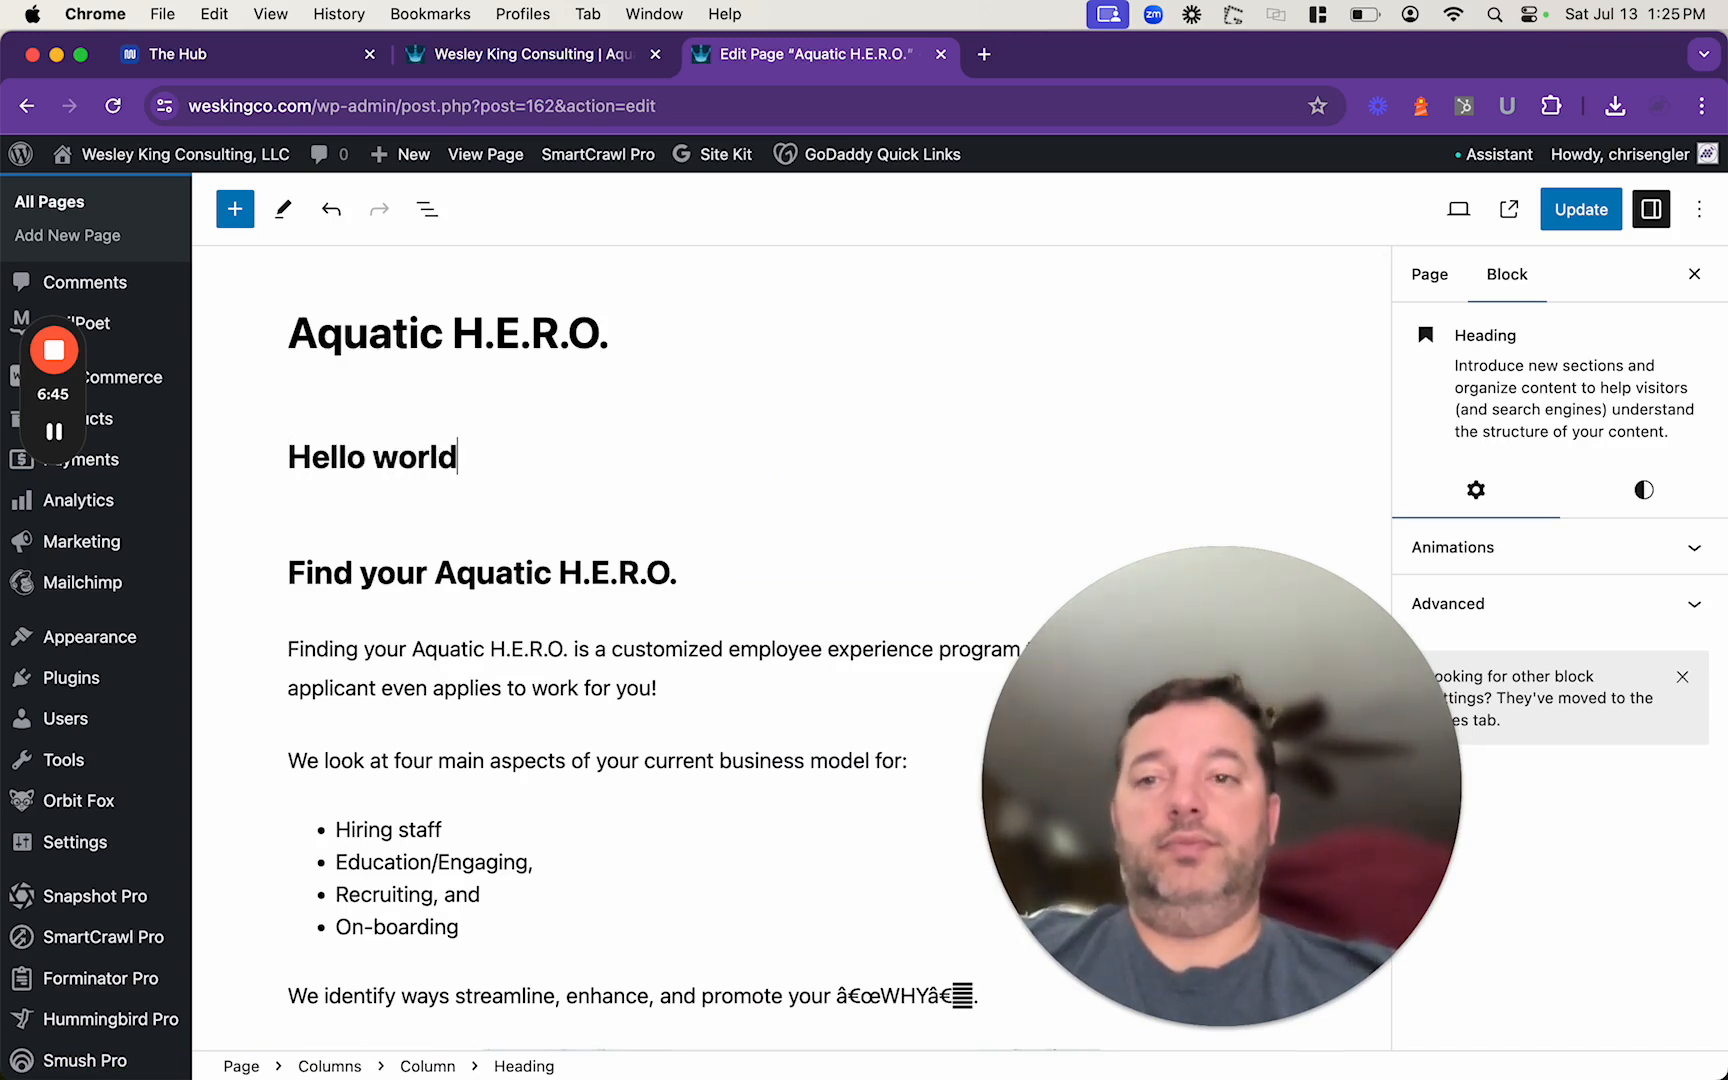
Add a paragraph with the placeholder text "djfldjfakjdf" below the Hello world heading, followed by an empty paragraph.
key("Return")
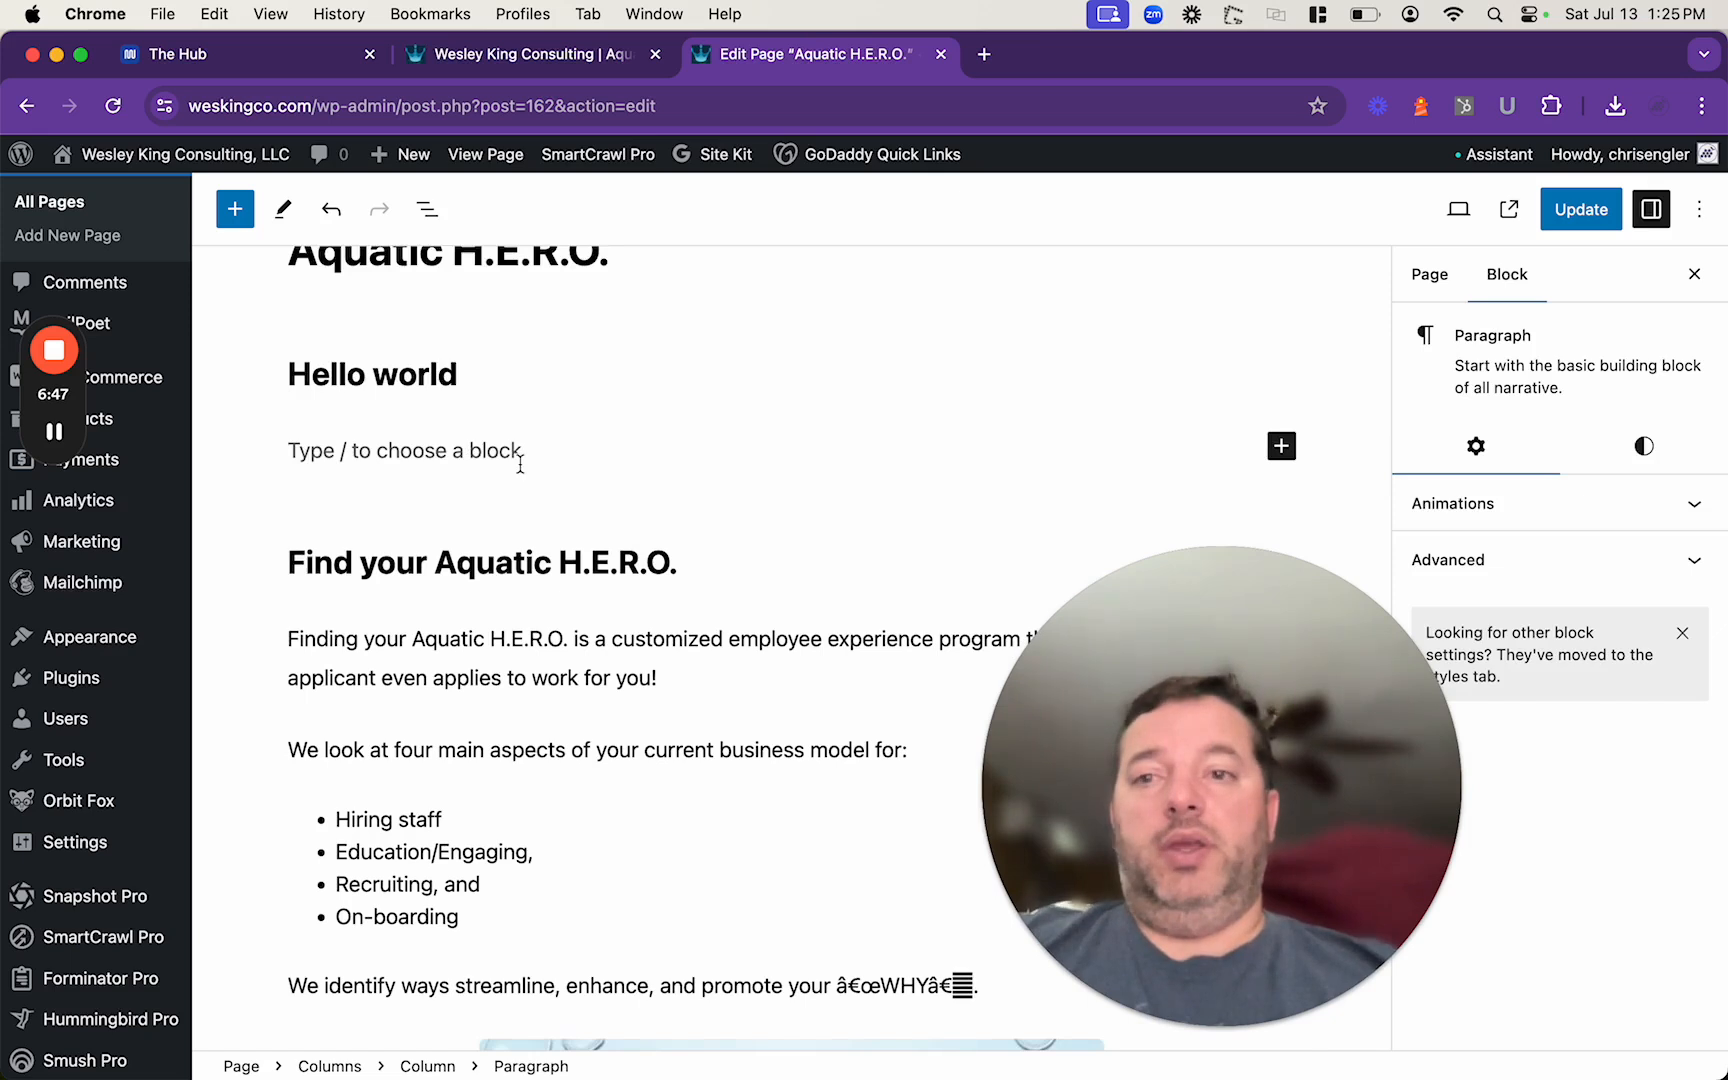
type("djfldjfakjdf")
key("Return")
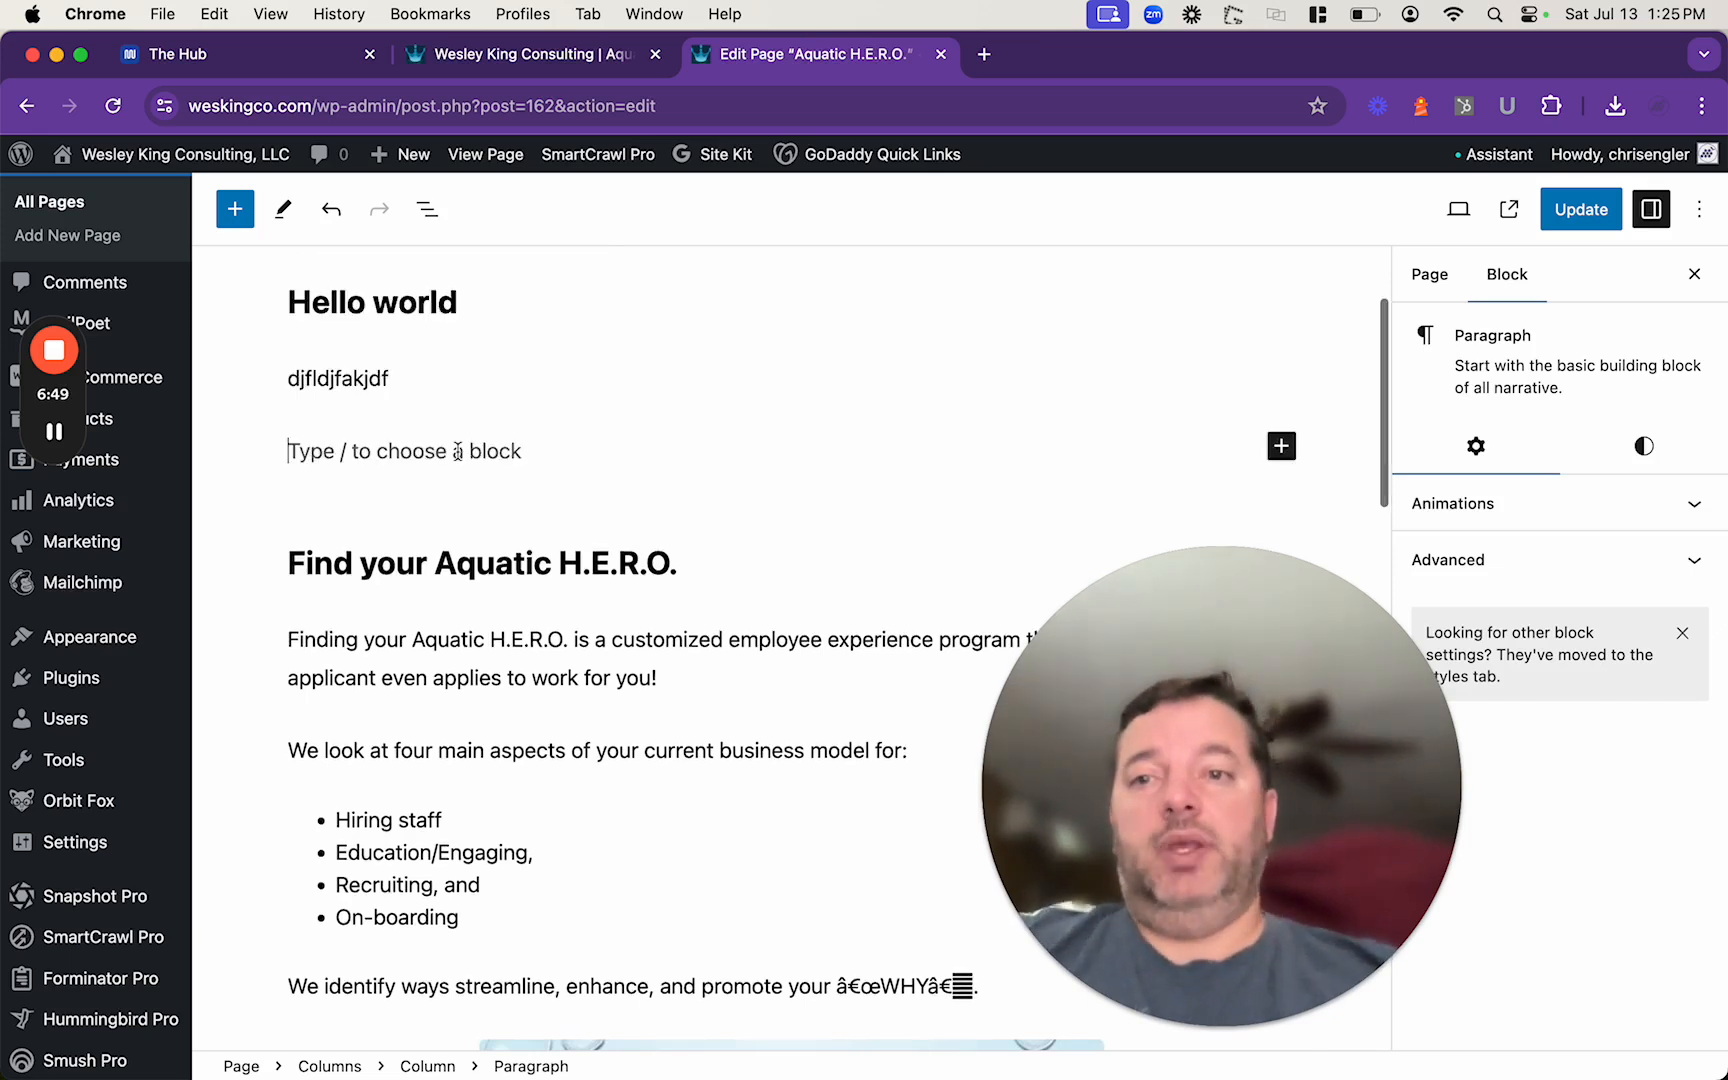
Search for "button" and insert a Buttons block in place of the empty paragraph below the placeholder text.
left_click(1281, 446)
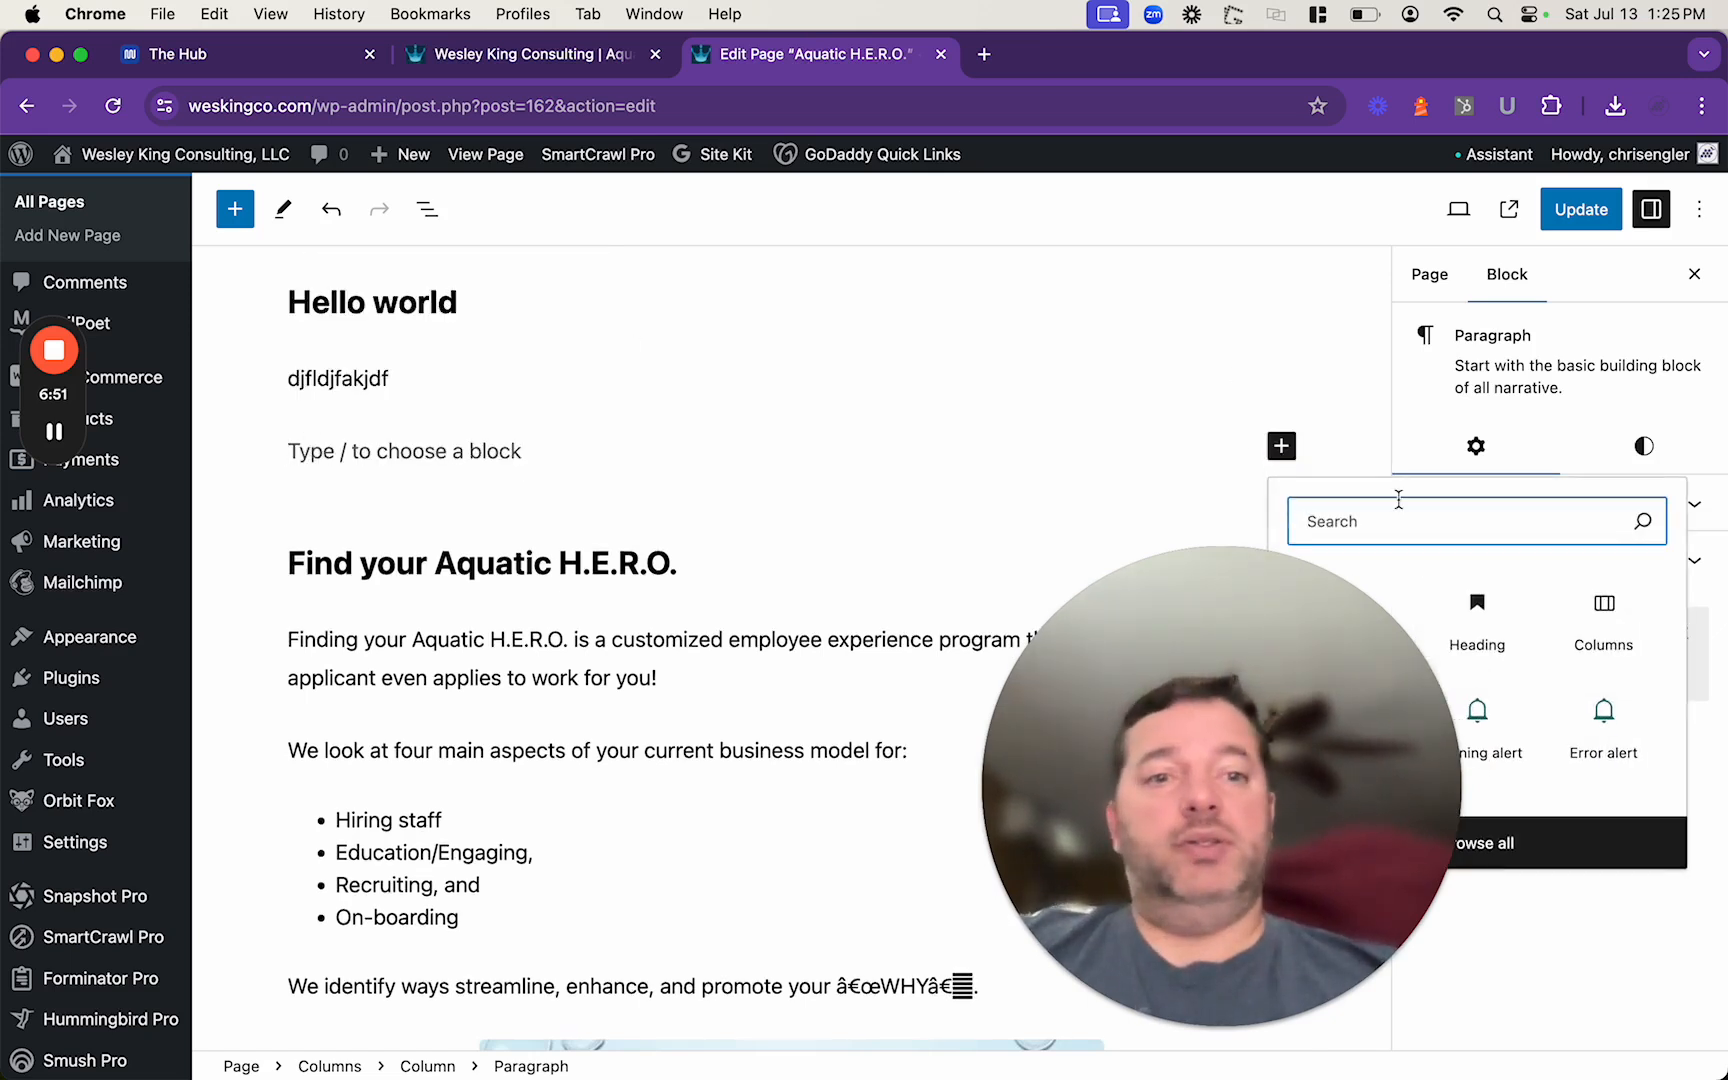
type("button")
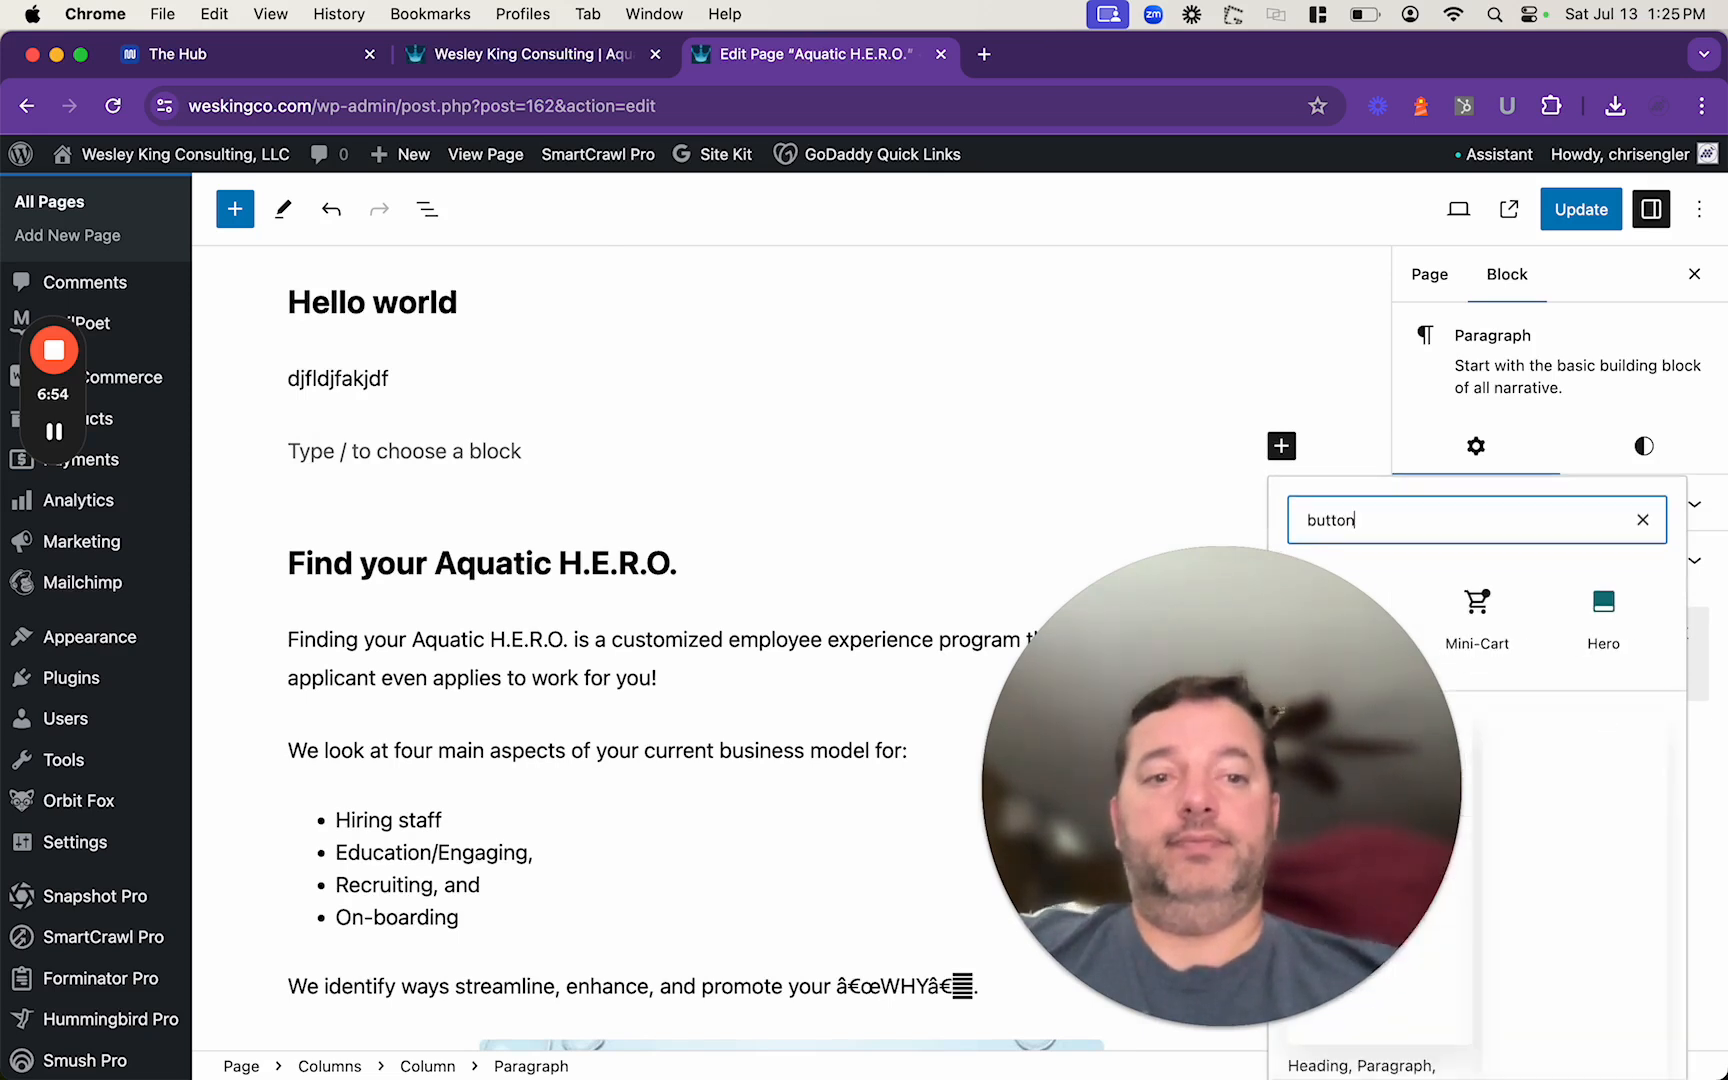
left_click_drag(1297, 616, 1040, 632)
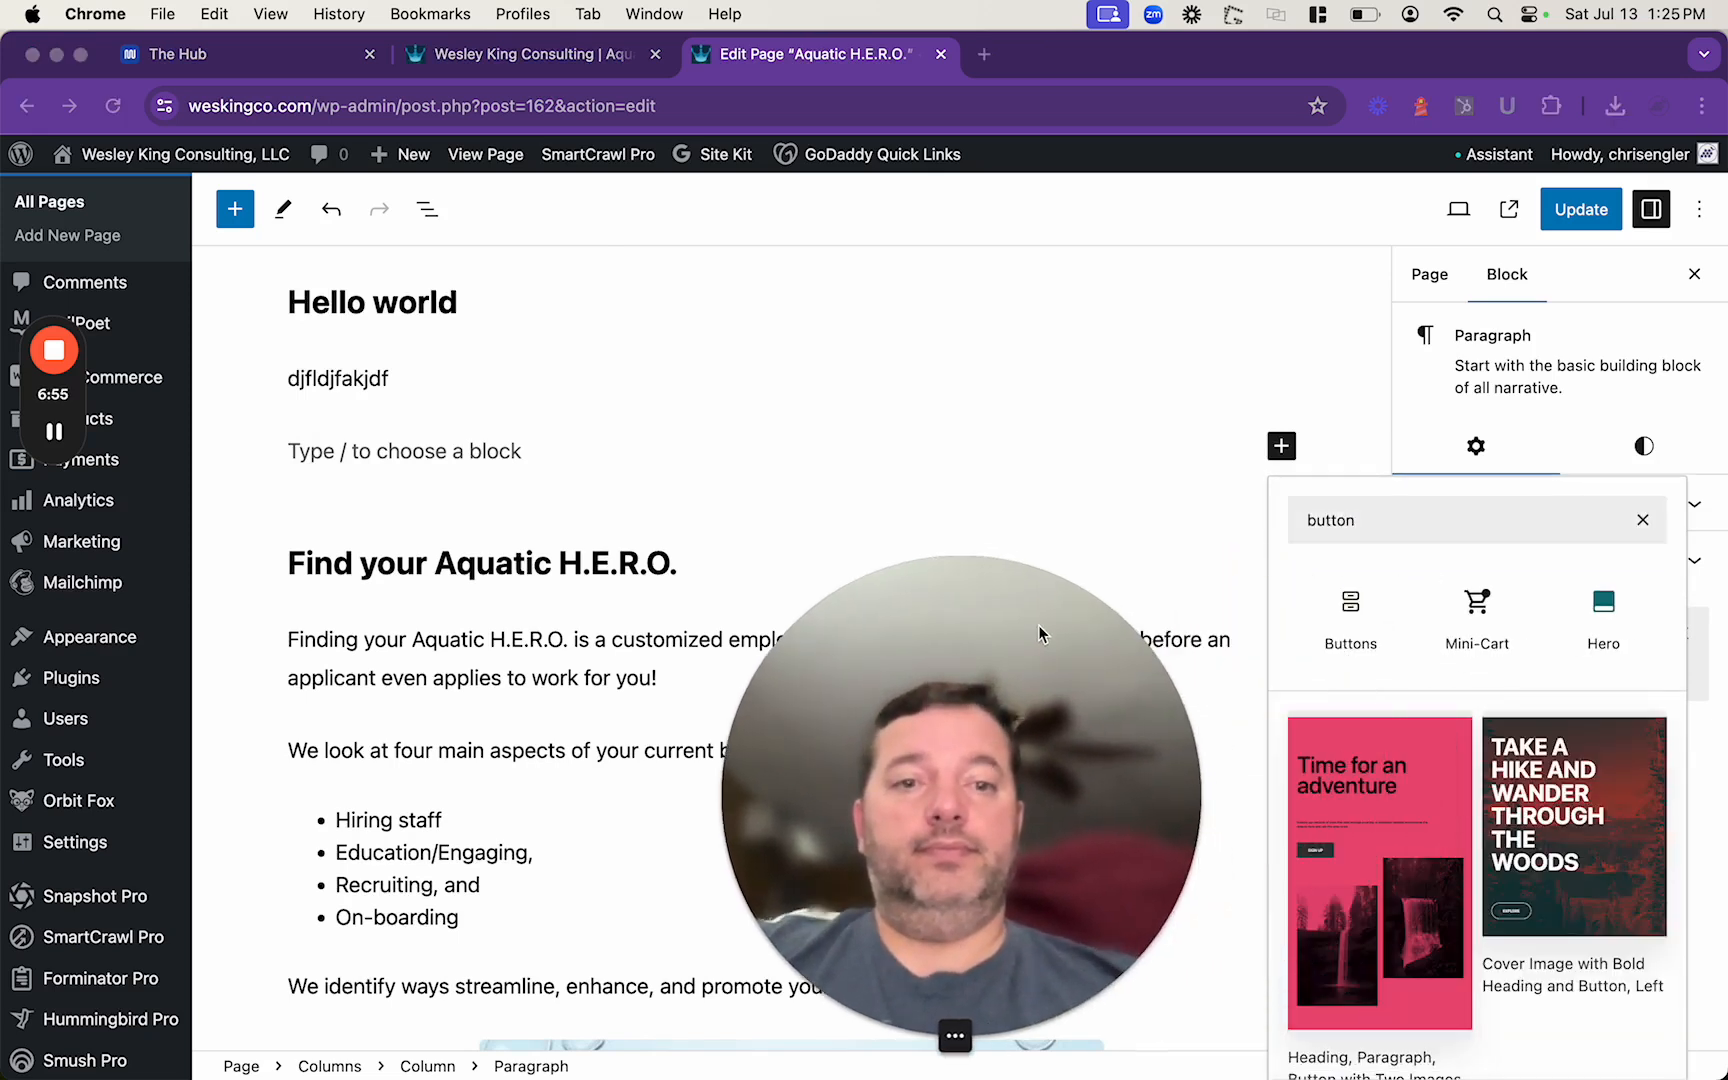
left_click(1364, 603)
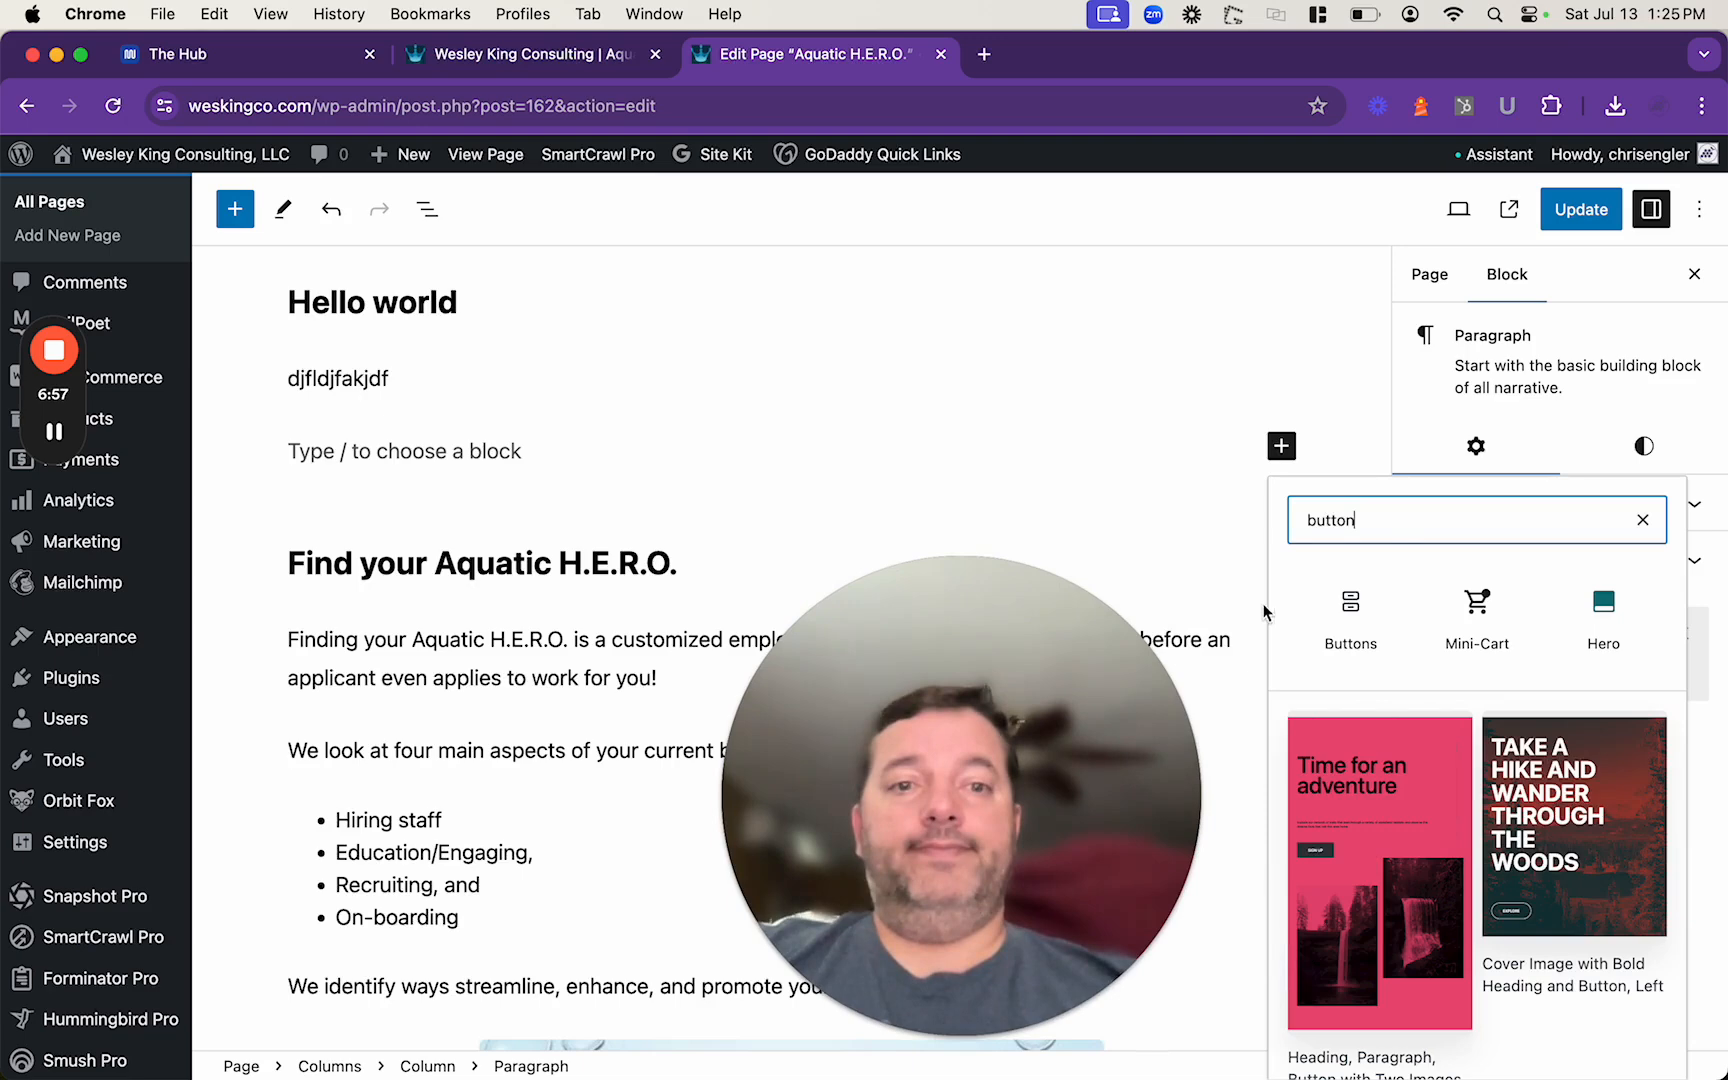
left_click(1350, 615)
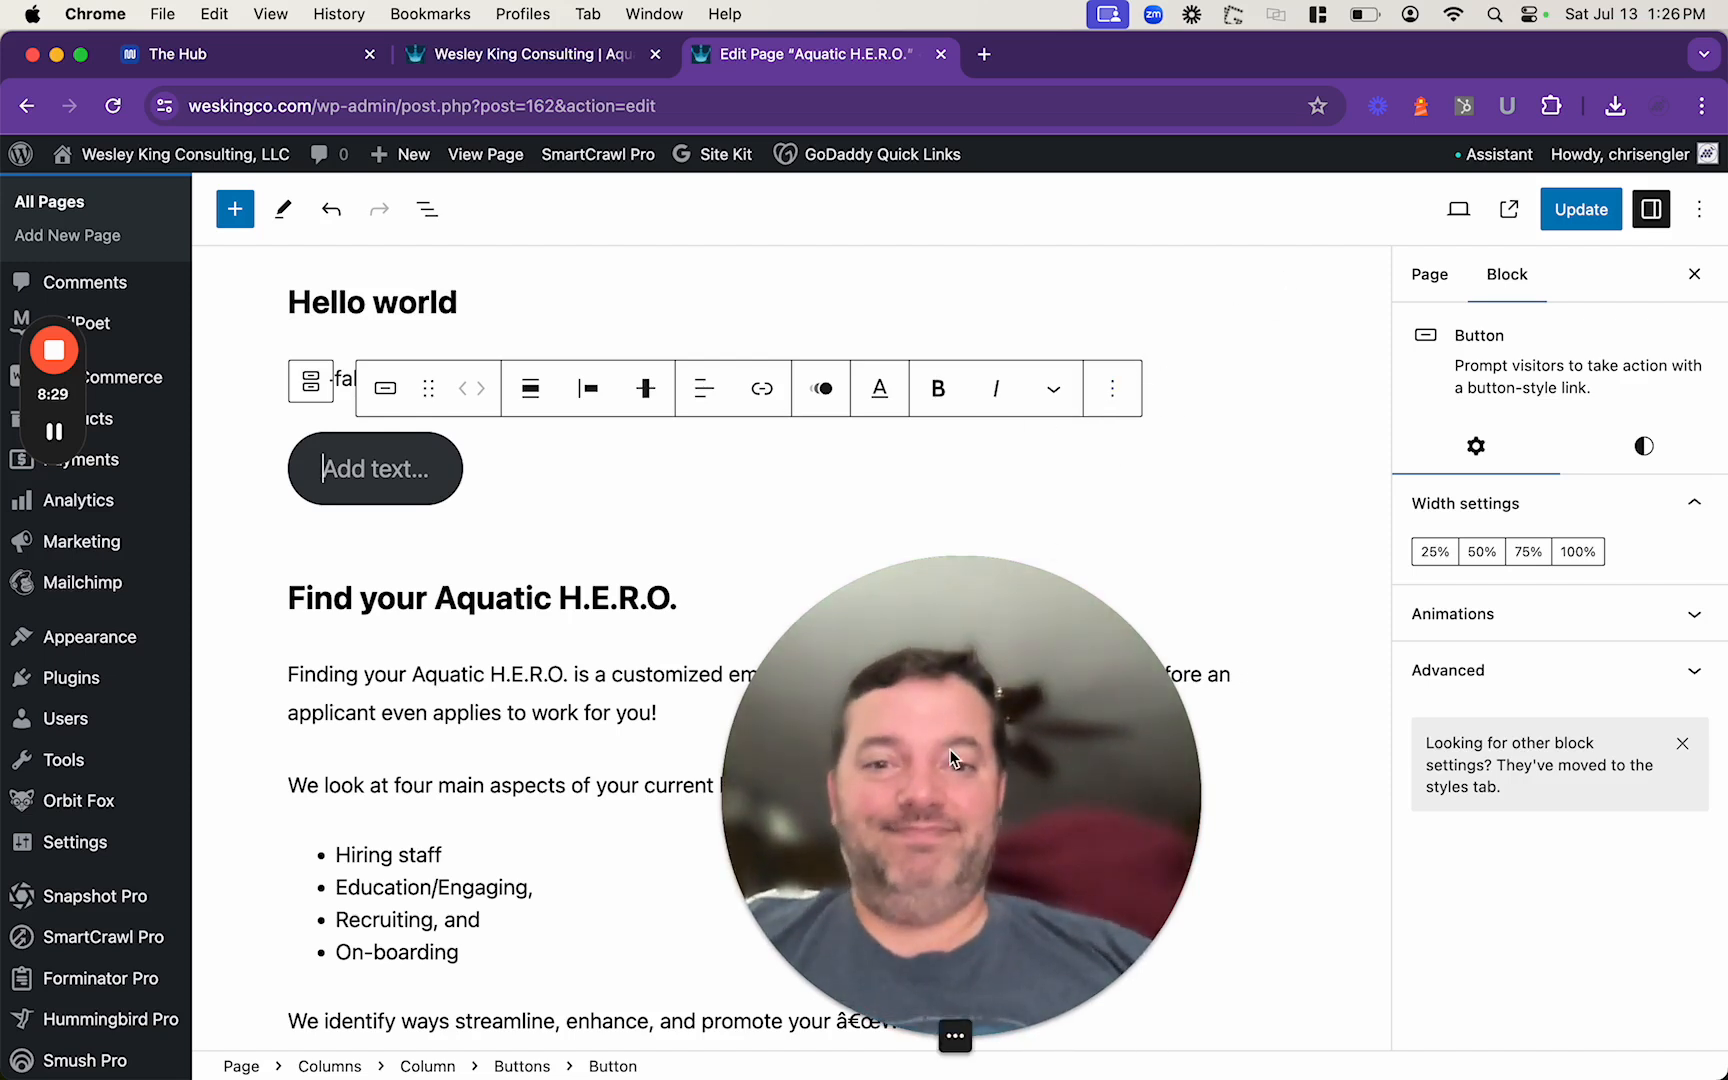
left_click(945, 794)
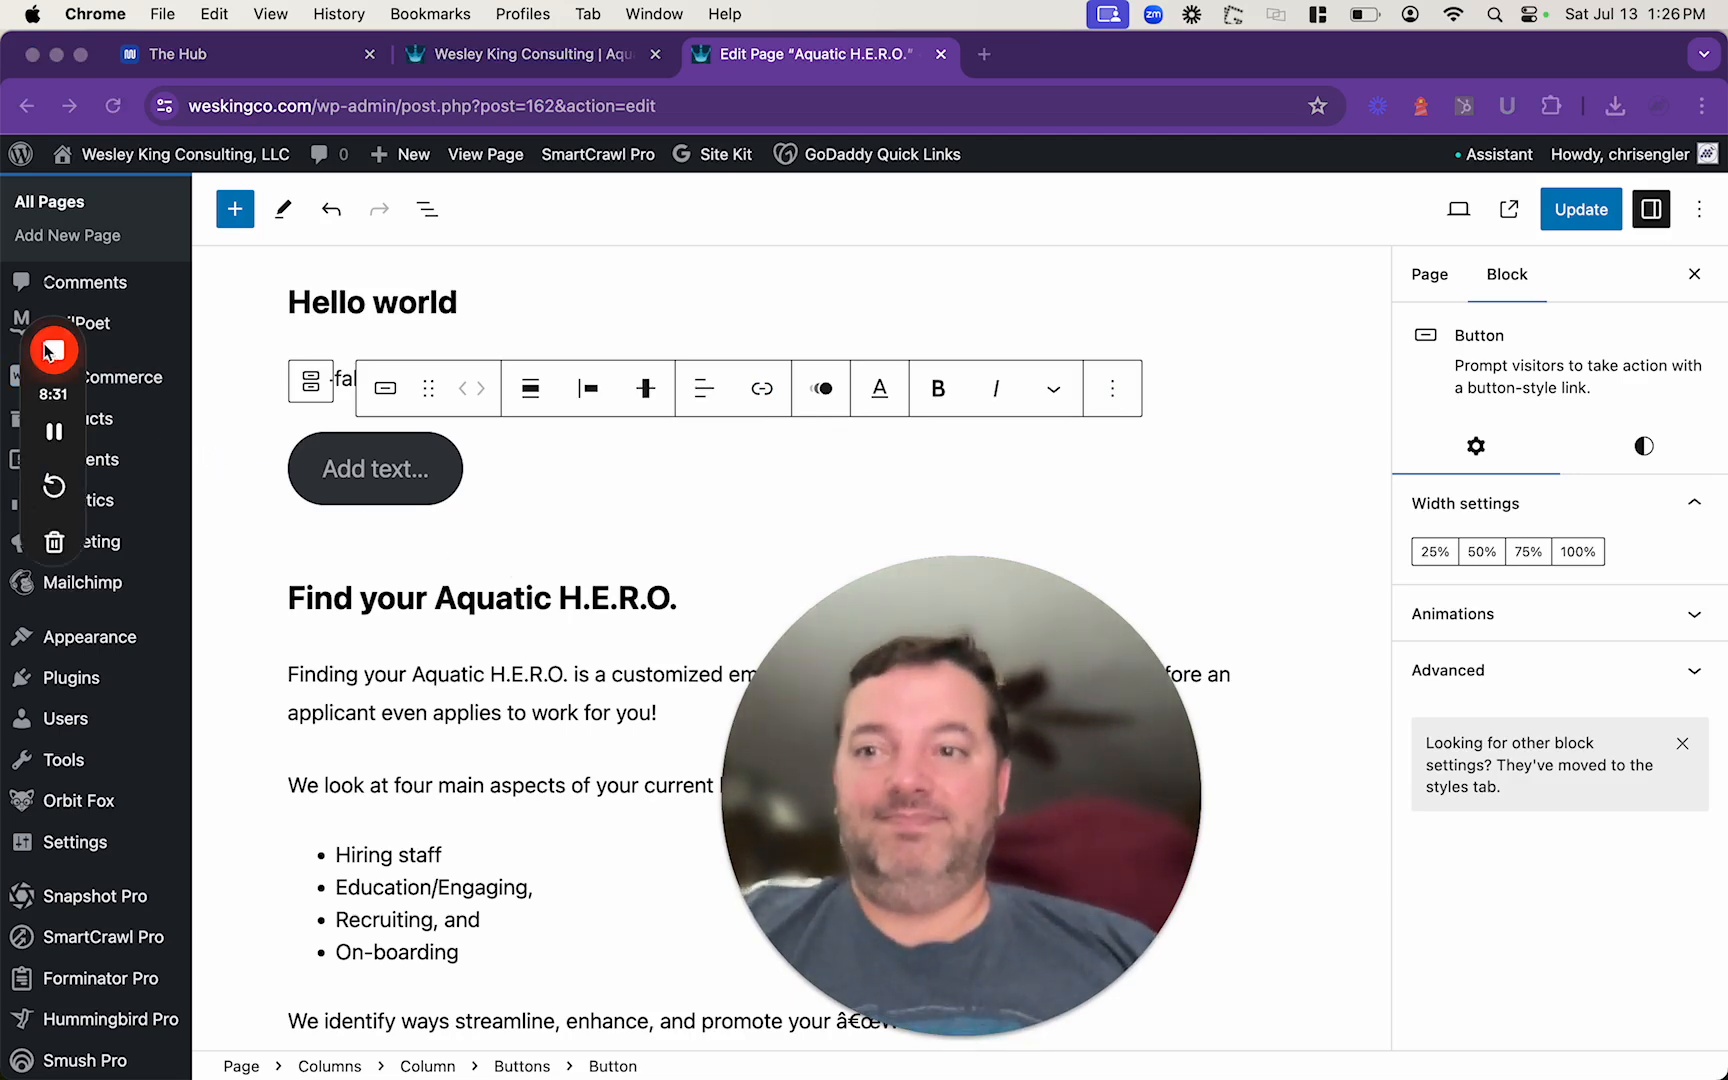